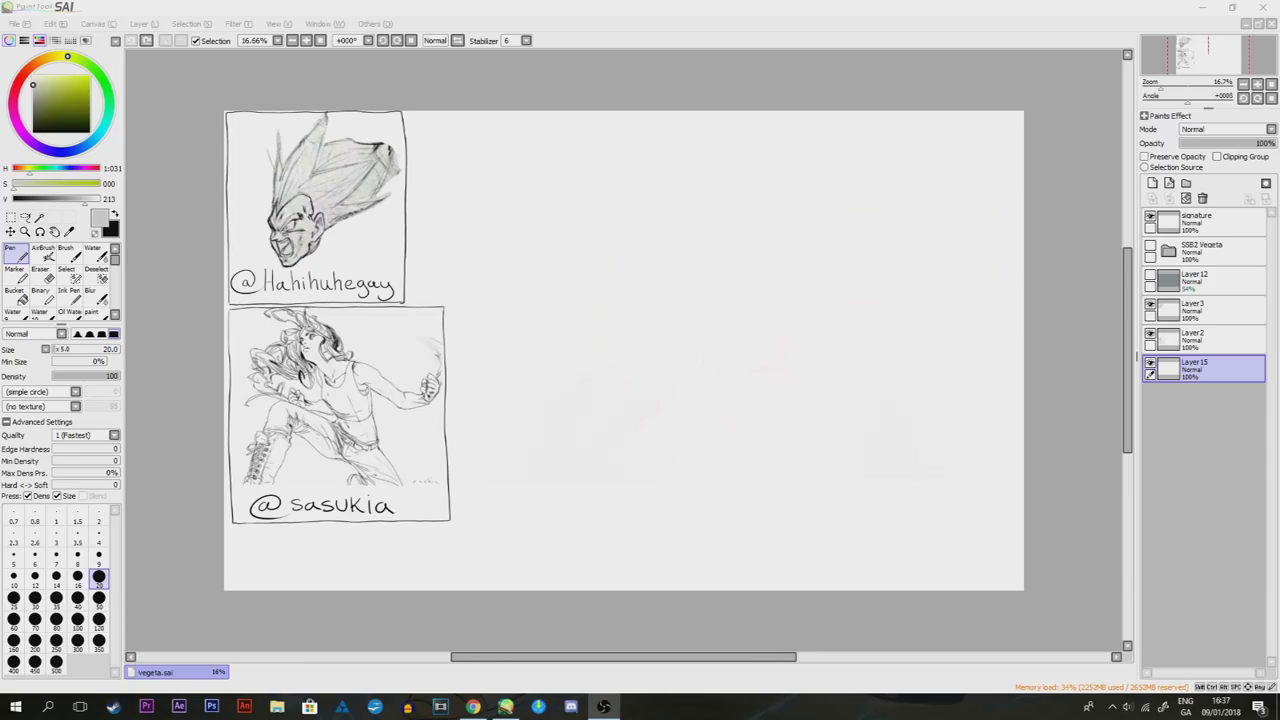
# Sketch a rough head box with crossing centre guide lines in the canvas's blank area
pyautogui.moveTo(594, 291)
pyautogui.mouseDown()
pyautogui.moveTo(691, 291)
pyautogui.moveTo(595, 295)
pyautogui.moveTo(595, 401)
pyautogui.moveTo(639, 437)
pyautogui.moveTo(773, 278)
pyautogui.mouseUp()
pyautogui.moveTo(681, 292); pyautogui.dragTo(690, 430)
pyautogui.moveTo(585, 367)
pyautogui.mouseDown()
pyautogui.moveTo(807, 348)
pyautogui.moveTo(707, 438)
pyautogui.moveTo(683, 442)
pyautogui.moveTo(603, 388)
pyautogui.mouseUp()
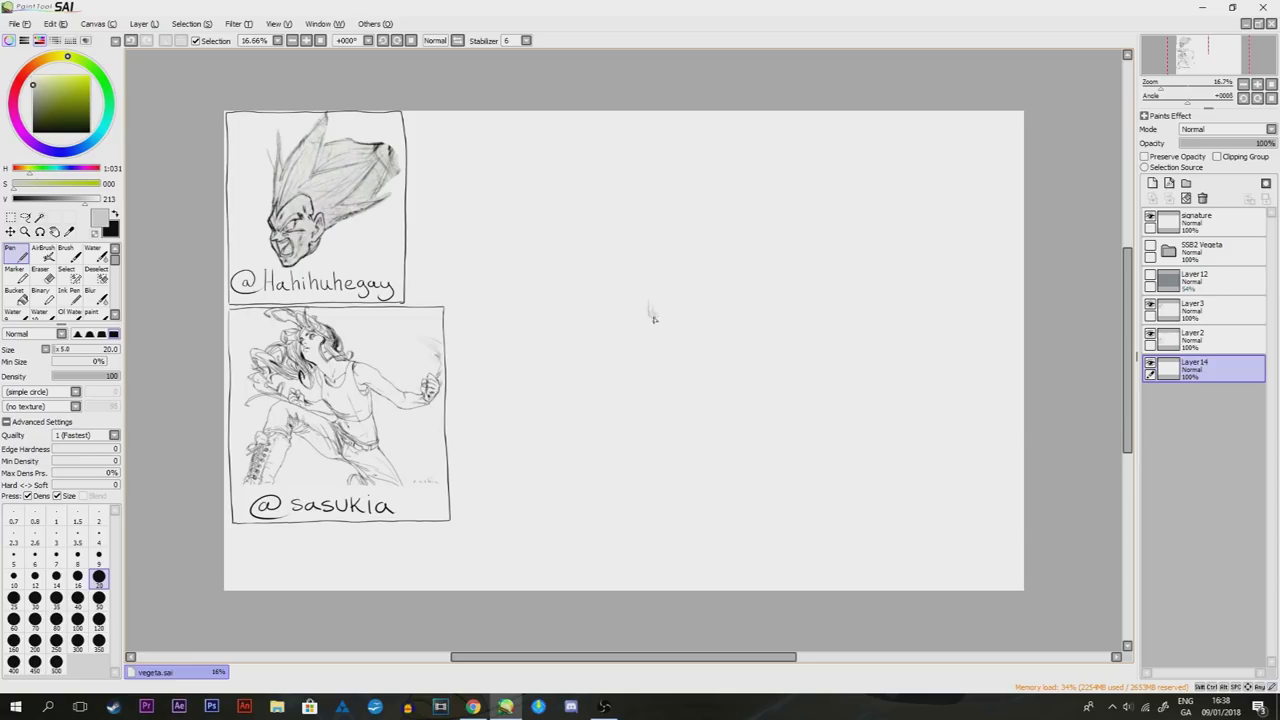
# Sketch the angled brows, the eyes and the nose line of an angry face in the canvas's blank area
pyautogui.moveTo(650, 313); pyautogui.dragTo(768, 224)
pyautogui.moveTo(663, 313)
pyautogui.mouseDown()
pyautogui.moveTo(764, 252)
pyautogui.moveTo(757, 232)
pyautogui.moveTo(734, 305)
pyautogui.moveTo(688, 302)
pyautogui.mouseUp()
pyautogui.moveTo(636, 327)
pyautogui.mouseDown()
pyautogui.moveTo(609, 372)
pyautogui.moveTo(648, 370)
pyautogui.mouseUp()
pyautogui.moveTo(644, 296); pyautogui.dragTo(650, 318)
pyautogui.moveTo(596, 280); pyautogui.dragTo(630, 290)
# Add cheek crease lines on both sides of the face and sketch a wide-open mouth with its lower edge
pyautogui.moveTo(606, 300)
pyautogui.mouseDown()
pyautogui.moveTo(633, 286)
pyautogui.moveTo(681, 337)
pyautogui.moveTo(730, 319)
pyautogui.moveTo(809, 305)
pyautogui.mouseUp()
pyautogui.moveTo(668, 340); pyautogui.dragTo(822, 322)
pyautogui.moveTo(606, 322); pyautogui.dragTo(568, 327)
pyautogui.moveTo(600, 338); pyautogui.dragTo(570, 341)
pyautogui.moveTo(606, 393)
pyautogui.mouseDown()
pyautogui.moveTo(766, 410)
pyautogui.moveTo(642, 468)
pyautogui.mouseUp()
pyautogui.moveTo(739, 392); pyautogui.dragTo(729, 452)
pyautogui.moveTo(602, 465); pyautogui.dragTo(738, 468)
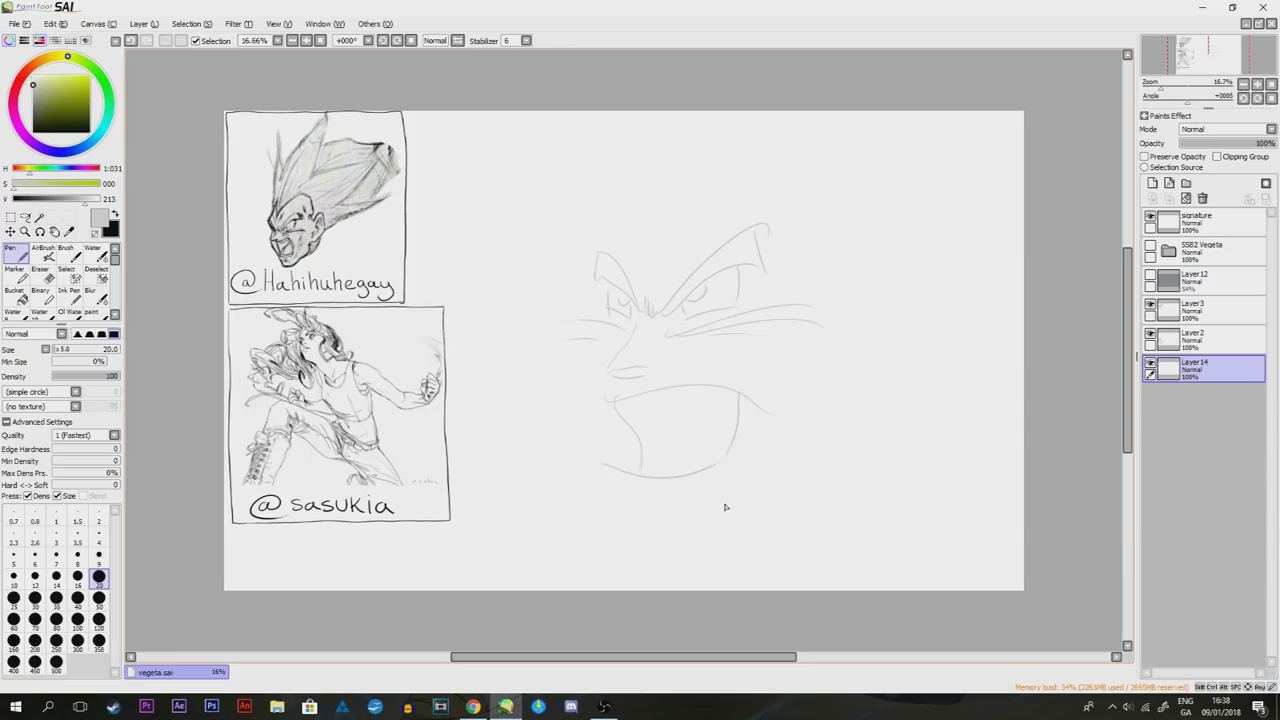
pyautogui.moveTo(673, 390); pyautogui.dragTo(722, 391)
# Erase the sketched head box and its guide lines from Layer14 with the Eraser
pyautogui.press('e')
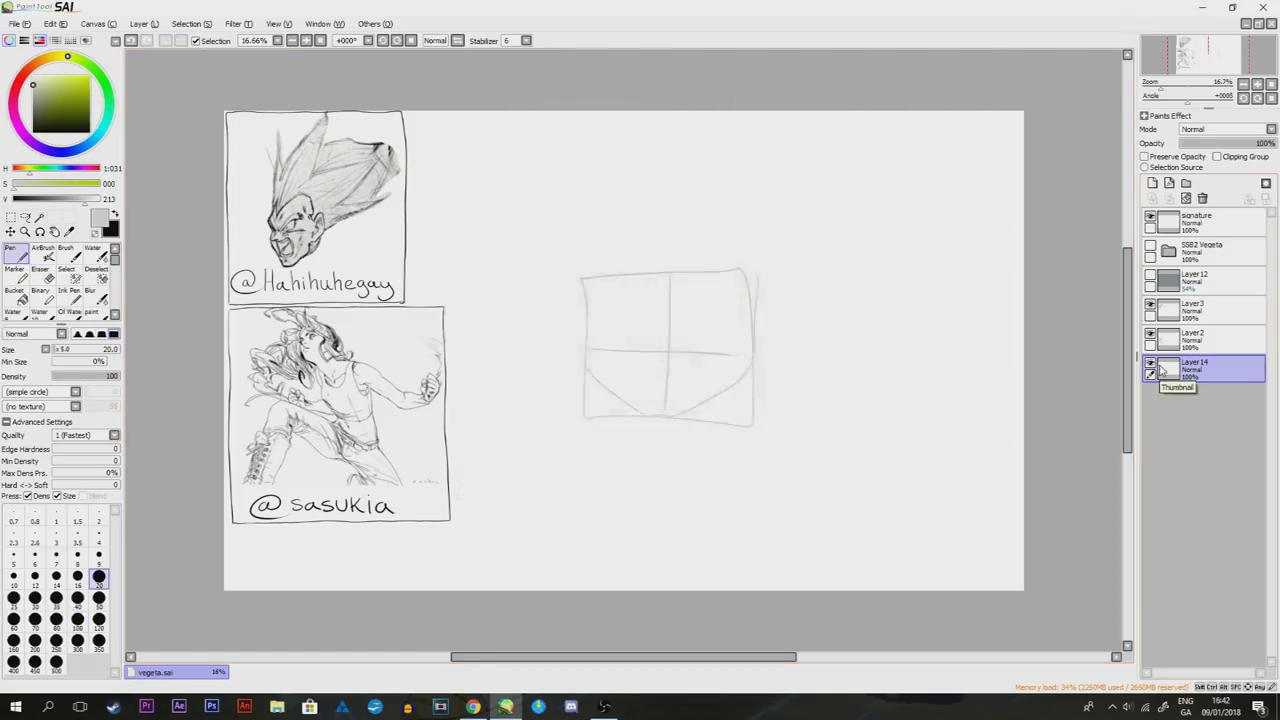
pyautogui.click(40, 270)
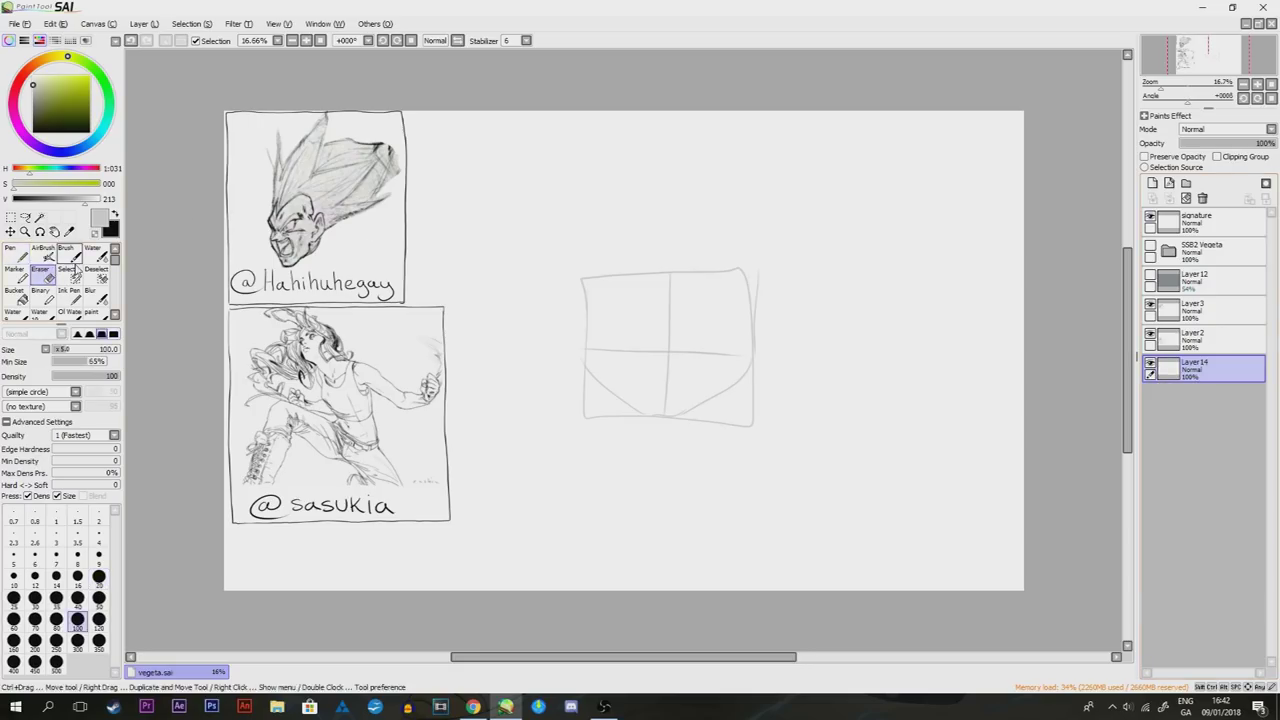
pyautogui.moveTo(741, 268)
pyautogui.mouseDown()
pyautogui.moveTo(751, 449)
pyautogui.moveTo(732, 459)
pyautogui.moveTo(728, 443)
pyautogui.moveTo(726, 461)
pyautogui.moveTo(697, 438)
pyautogui.moveTo(710, 447)
pyautogui.moveTo(691, 439)
pyautogui.moveTo(690, 452)
pyautogui.moveTo(684, 436)
pyautogui.moveTo(675, 463)
pyautogui.moveTo(663, 329)
pyautogui.moveTo(651, 358)
pyautogui.moveTo(644, 306)
pyautogui.moveTo(643, 338)
pyautogui.moveTo(656, 241)
pyautogui.moveTo(629, 397)
pyautogui.moveTo(581, 424)
pyautogui.moveTo(590, 251)
pyautogui.moveTo(576, 281)
pyautogui.moveTo(653, 279)
pyautogui.moveTo(612, 274)
pyautogui.moveTo(625, 413)
pyautogui.moveTo(621, 350)
pyautogui.mouseUp()
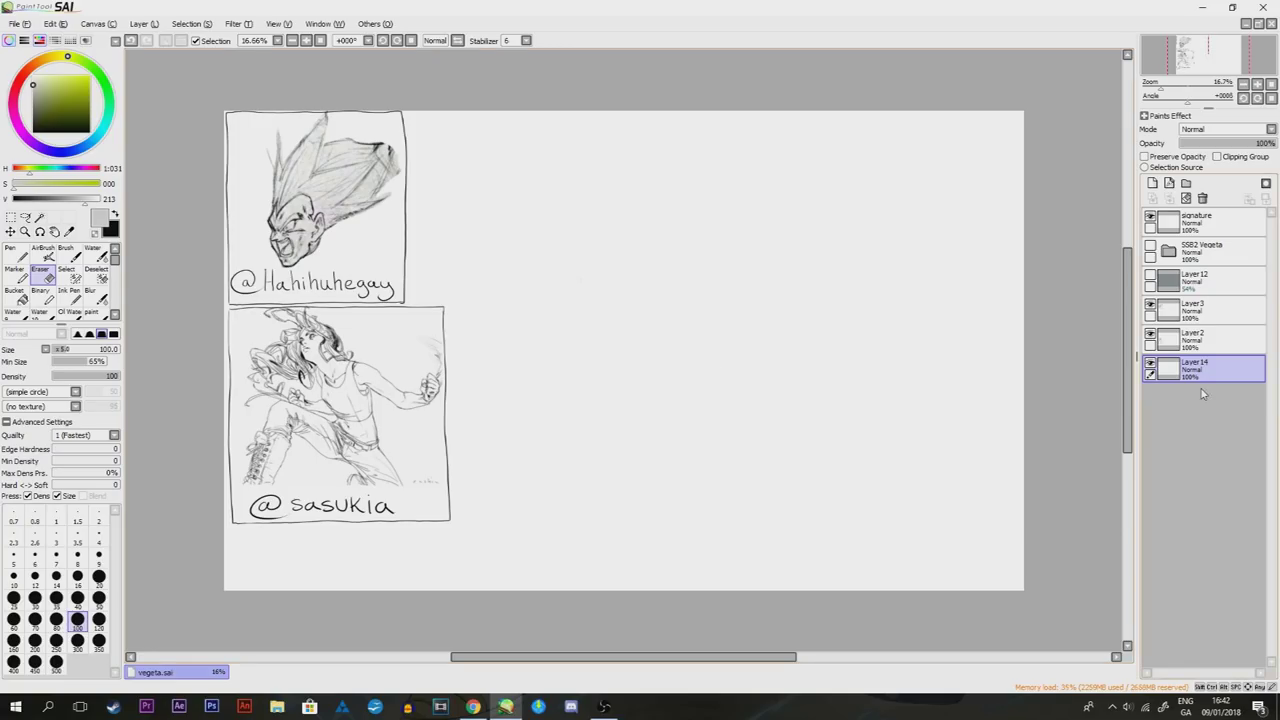
# Look through the layers in the SSB2 Vegeta folder and make the folder visible
pyautogui.click(1188, 253)
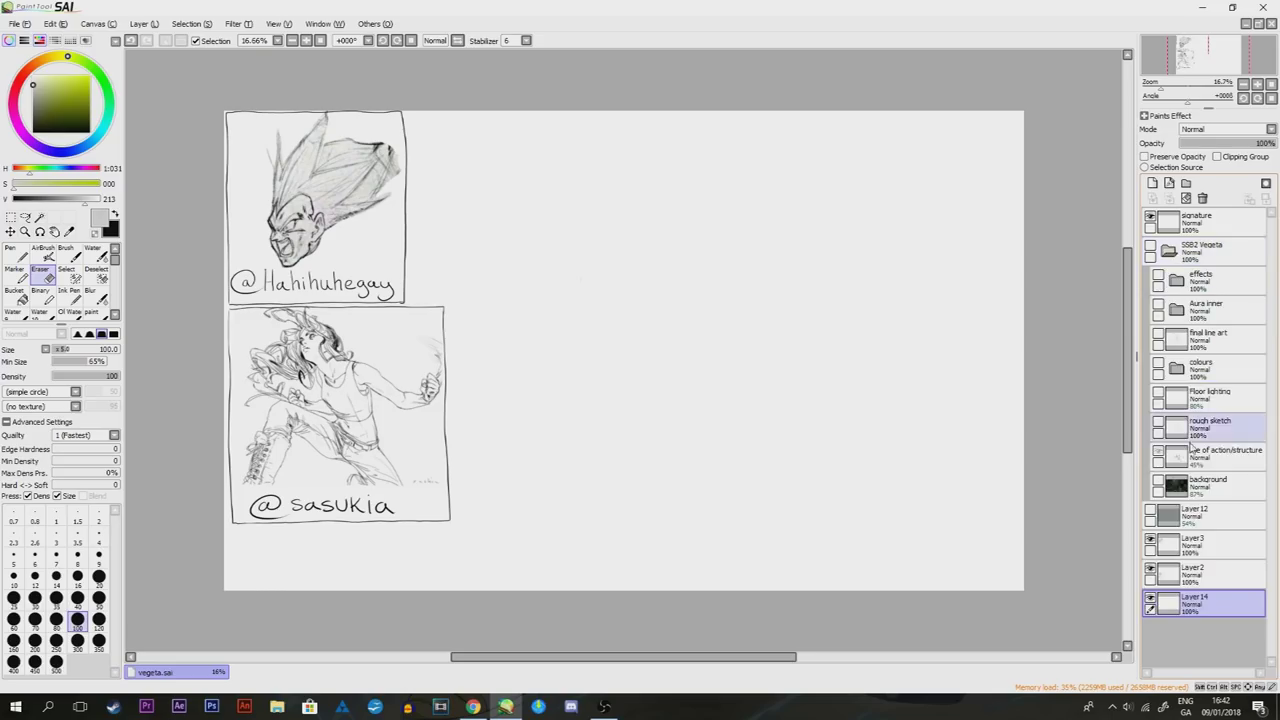
pyautogui.click(1176, 368)
pyautogui.click(1176, 368)
pyautogui.click(1177, 252)
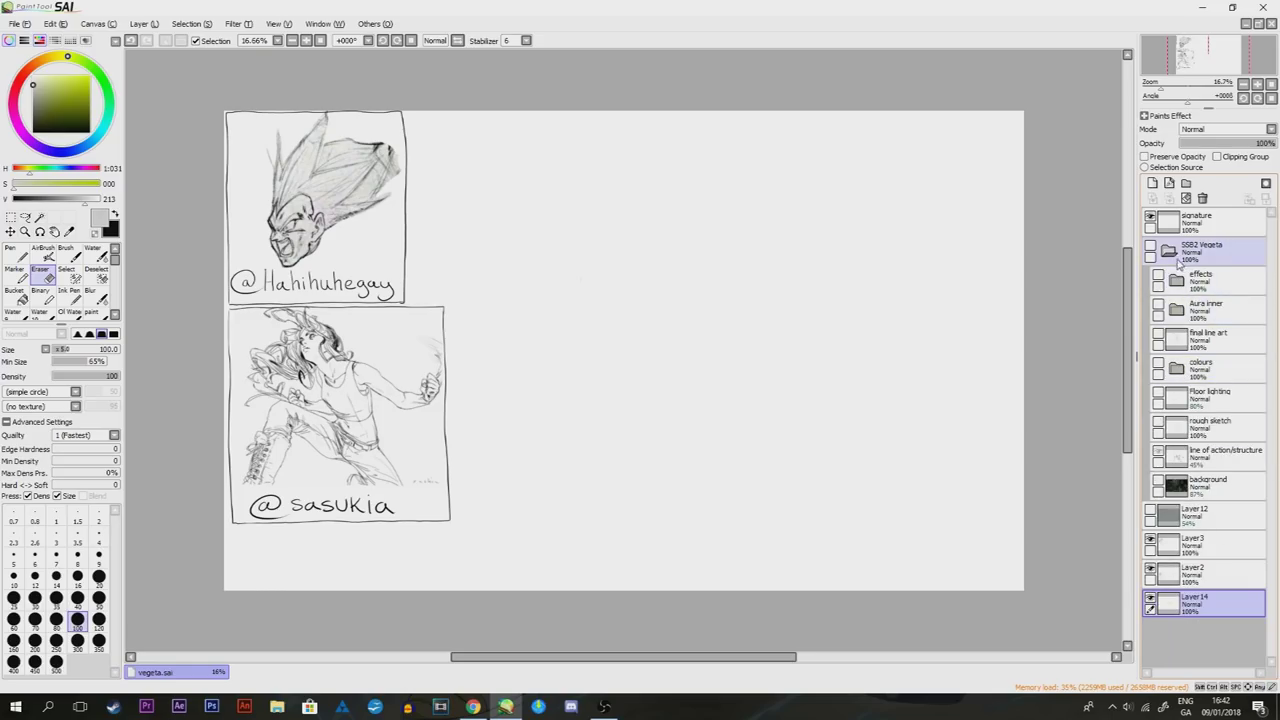
pyautogui.click(1176, 252)
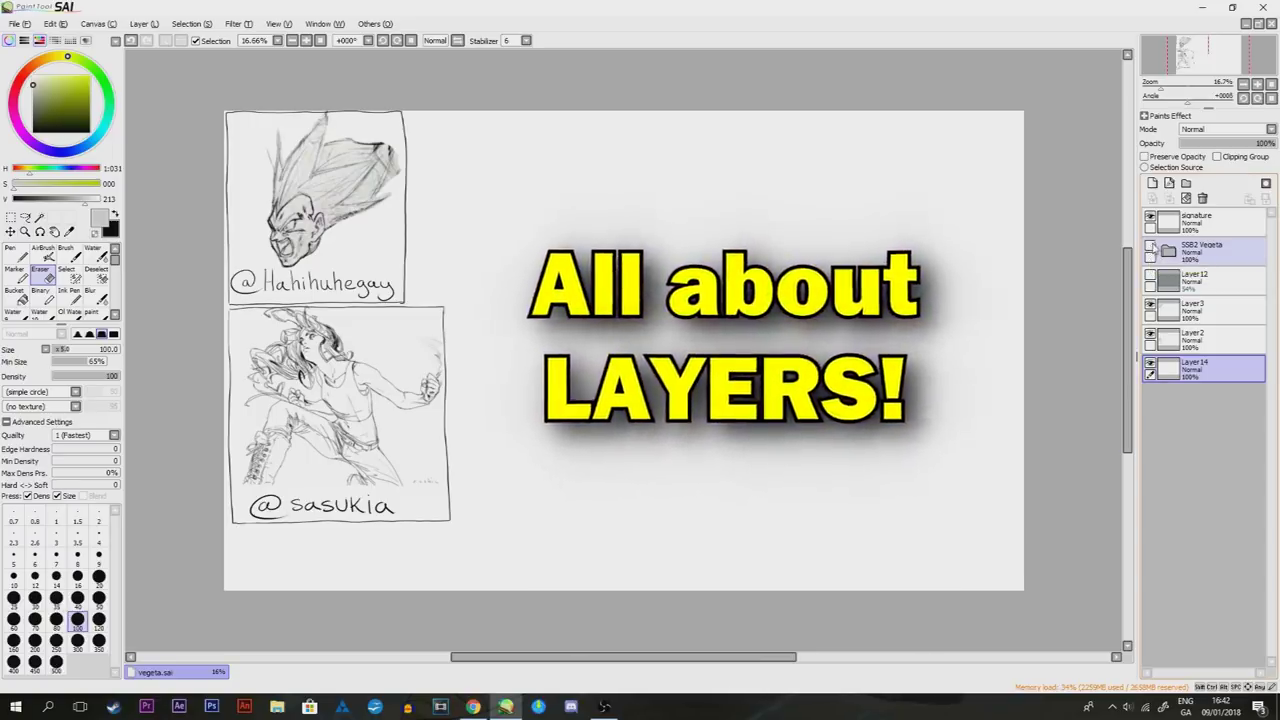
pyautogui.click(1150, 249)
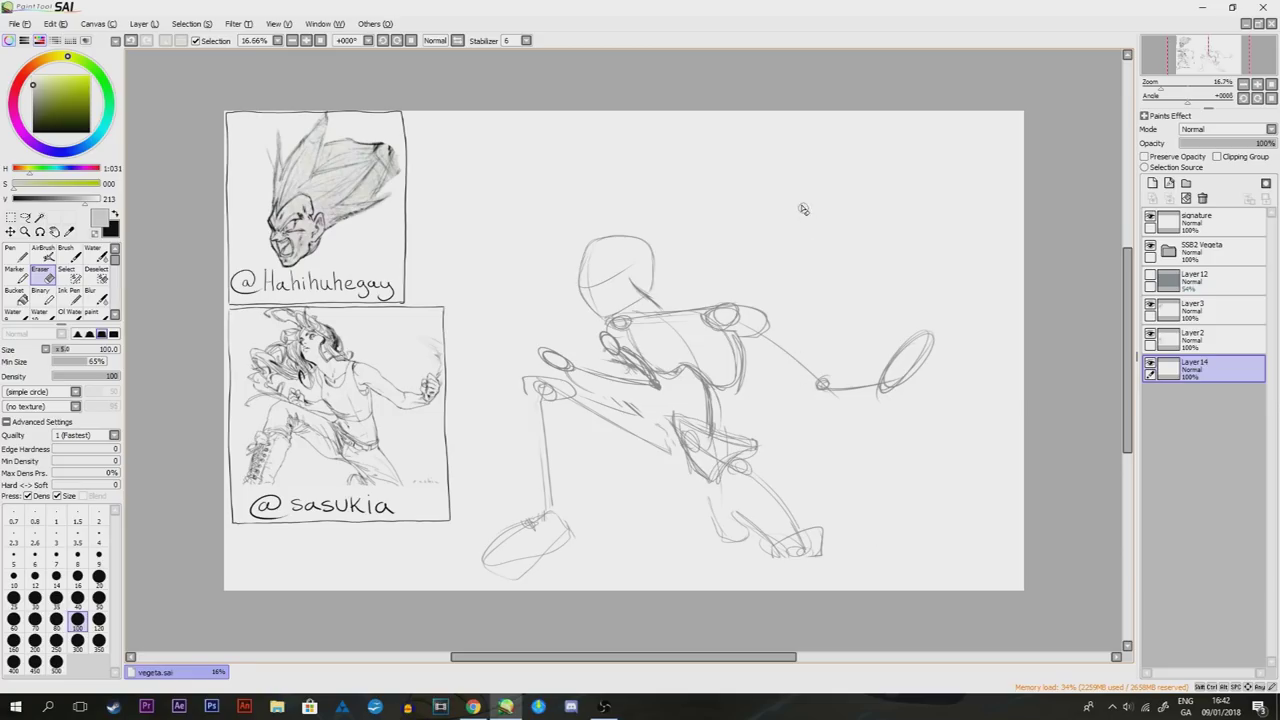
# Handwrite a circled 1 with "Line of Action" in the canvas's upper right area and a circled 2 below it, using the Pen
pyautogui.press('n')
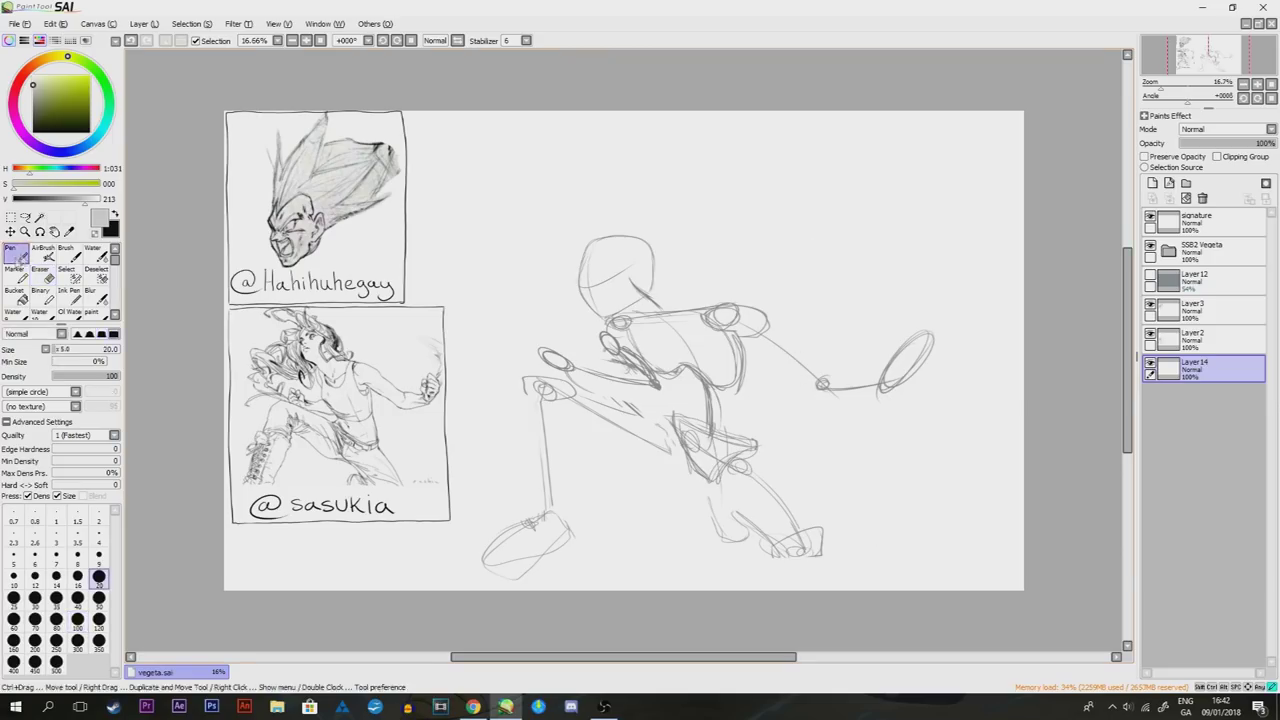
pyautogui.moveTo(800, 126)
pyautogui.mouseDown()
pyautogui.moveTo(814, 164)
pyautogui.moveTo(826, 142)
pyautogui.moveTo(800, 124)
pyautogui.mouseUp()
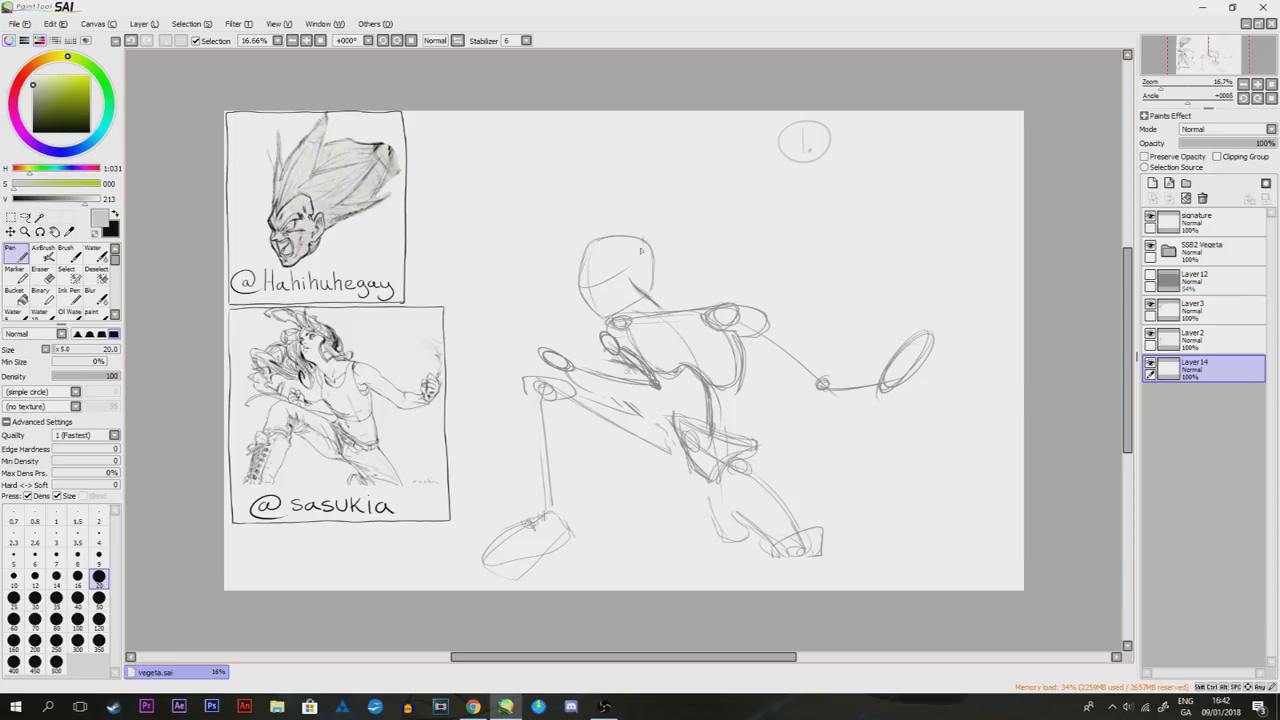
pyautogui.moveTo(735, 478); pyautogui.dragTo(784, 540)
pyautogui.moveTo(856, 136)
pyautogui.mouseDown()
pyautogui.moveTo(946, 145)
pyautogui.moveTo(930, 152)
pyautogui.moveTo(949, 130)
pyautogui.moveTo(950, 151)
pyautogui.moveTo(1023, 150)
pyautogui.mouseUp()
pyautogui.moveTo(787, 191)
pyautogui.mouseDown()
pyautogui.moveTo(812, 211)
pyautogui.moveTo(816, 196)
pyautogui.mouseUp()
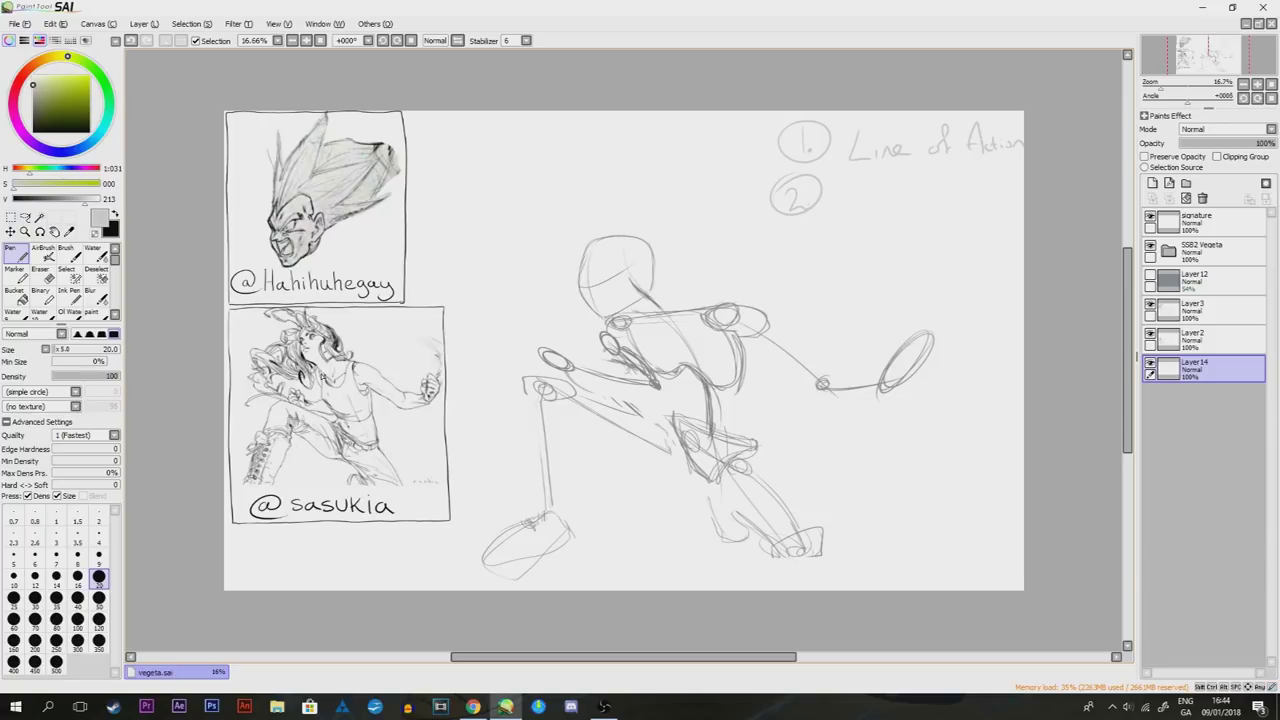
pyautogui.moveTo(825, 461); pyautogui.dragTo(975, 473)
pyautogui.moveTo(845, 454)
pyautogui.mouseDown()
pyautogui.moveTo(829, 463)
pyautogui.moveTo(845, 455)
pyautogui.mouseUp()
pyautogui.moveTo(968, 458)
pyautogui.mouseDown()
pyautogui.moveTo(955, 486)
pyautogui.moveTo(970, 457)
pyautogui.mouseUp()
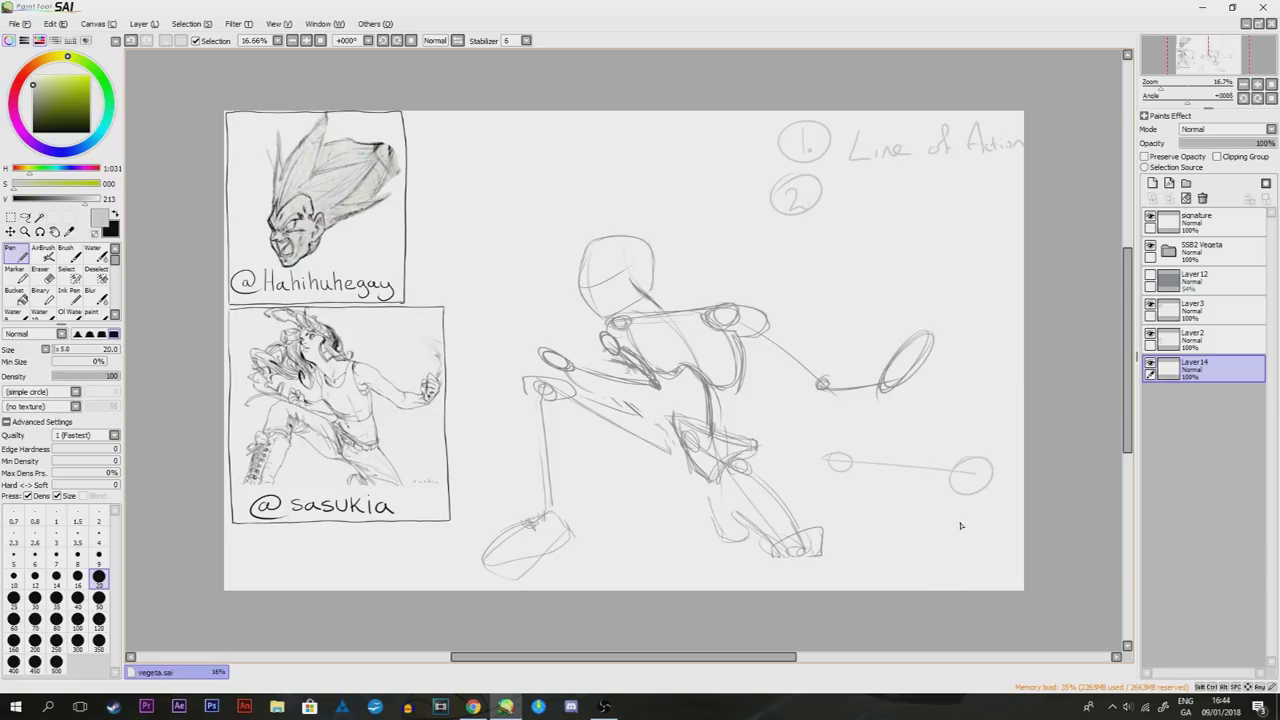
pyautogui.hotkey('ctrl', 'z')
pyautogui.hotkey('ctrl', 'z')
pyautogui.hotkey('ctrl', 'z')
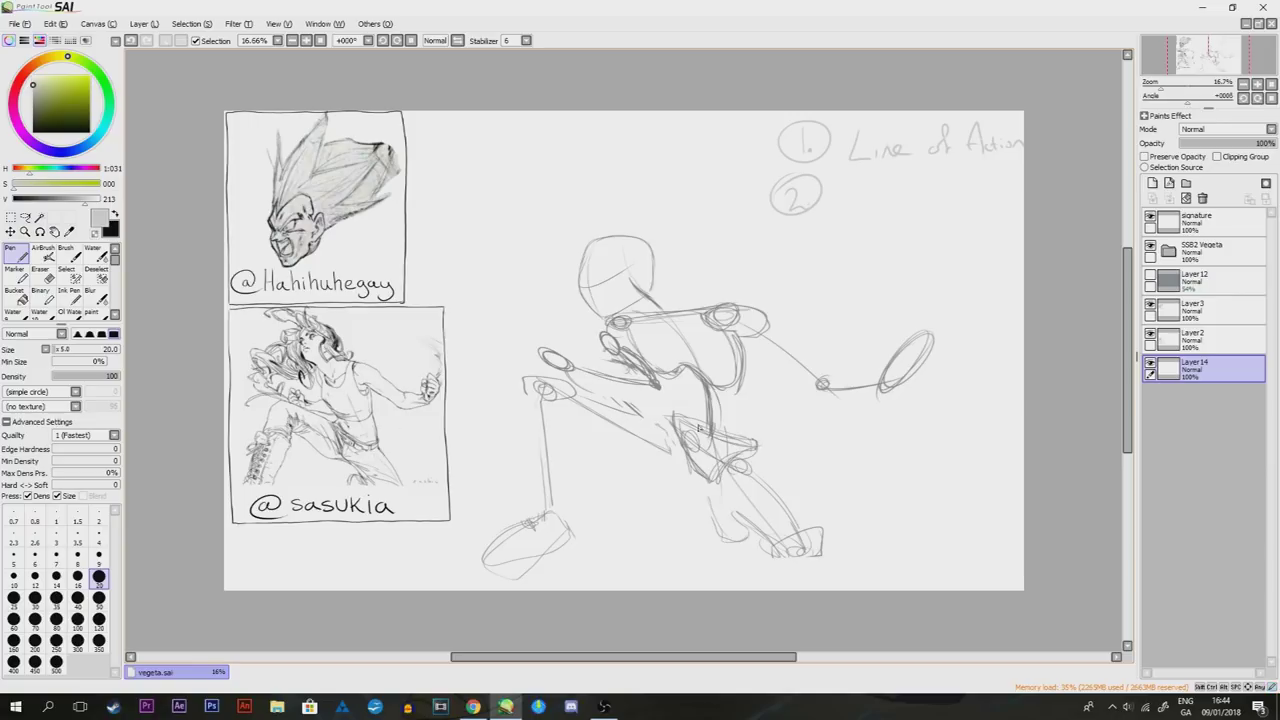
# Retrace the figure's hip and shoulder joints, handwrite "Shoulders + Hip" beside the circled 2, and frame the notes with two lines
pyautogui.moveTo(724, 458)
pyautogui.mouseDown()
pyautogui.moveTo(760, 453)
pyautogui.moveTo(748, 456)
pyautogui.mouseUp()
pyautogui.moveTo(611, 346); pyautogui.dragTo(606, 340)
pyautogui.moveTo(846, 180)
pyautogui.mouseDown()
pyautogui.moveTo(829, 211)
pyautogui.moveTo(846, 187)
pyautogui.moveTo(848, 204)
pyautogui.moveTo(871, 186)
pyautogui.moveTo(875, 200)
pyautogui.moveTo(950, 181)
pyautogui.moveTo(982, 192)
pyautogui.mouseUp()
pyautogui.moveTo(714, 258); pyautogui.dragTo(1022, 232)
pyautogui.moveTo(746, 246); pyautogui.dragTo(738, 120)
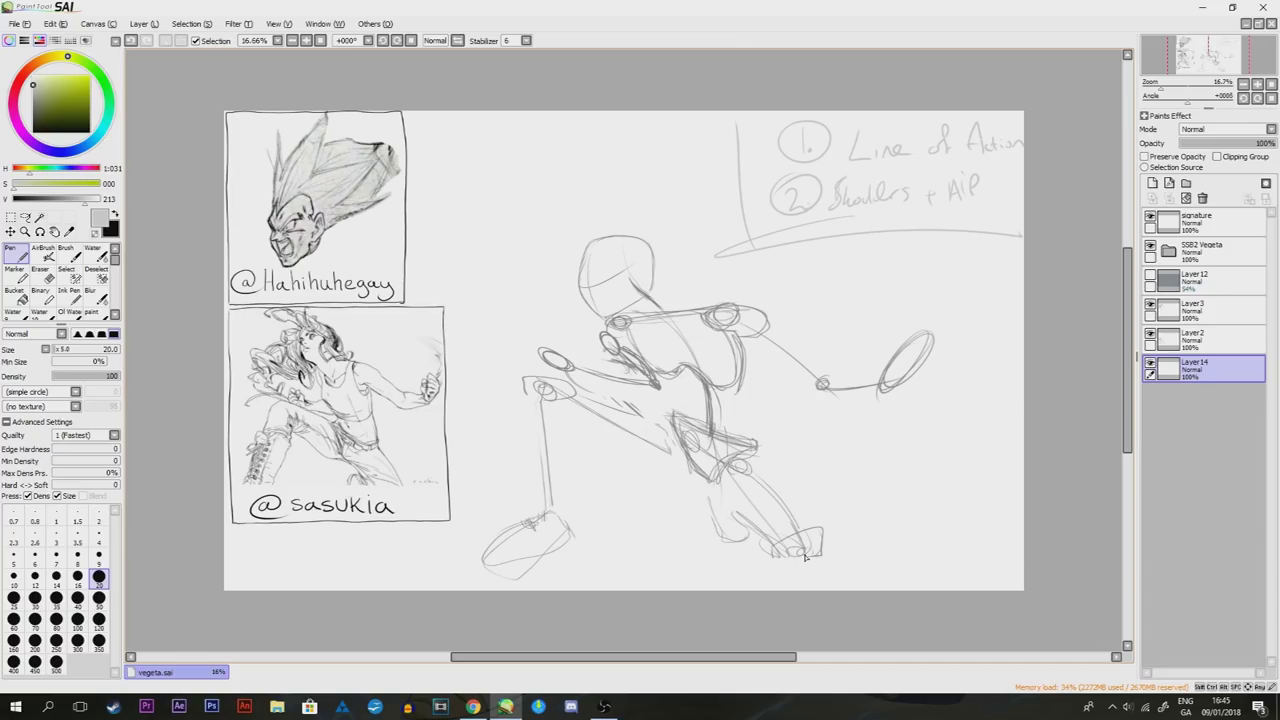
# In the SSB2 Vegeta folder, show the rough sketch layer and hide the line of action/structure layer
pyautogui.click(1168, 251)
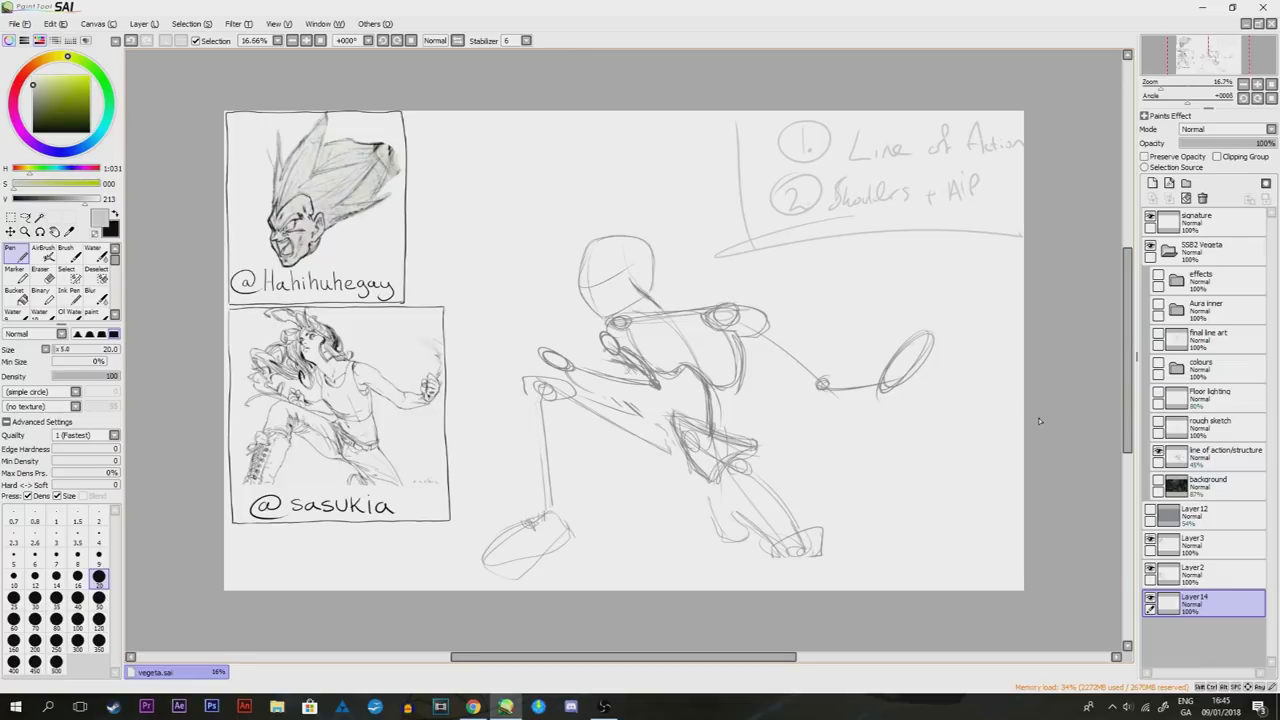
pyautogui.click(1158, 426)
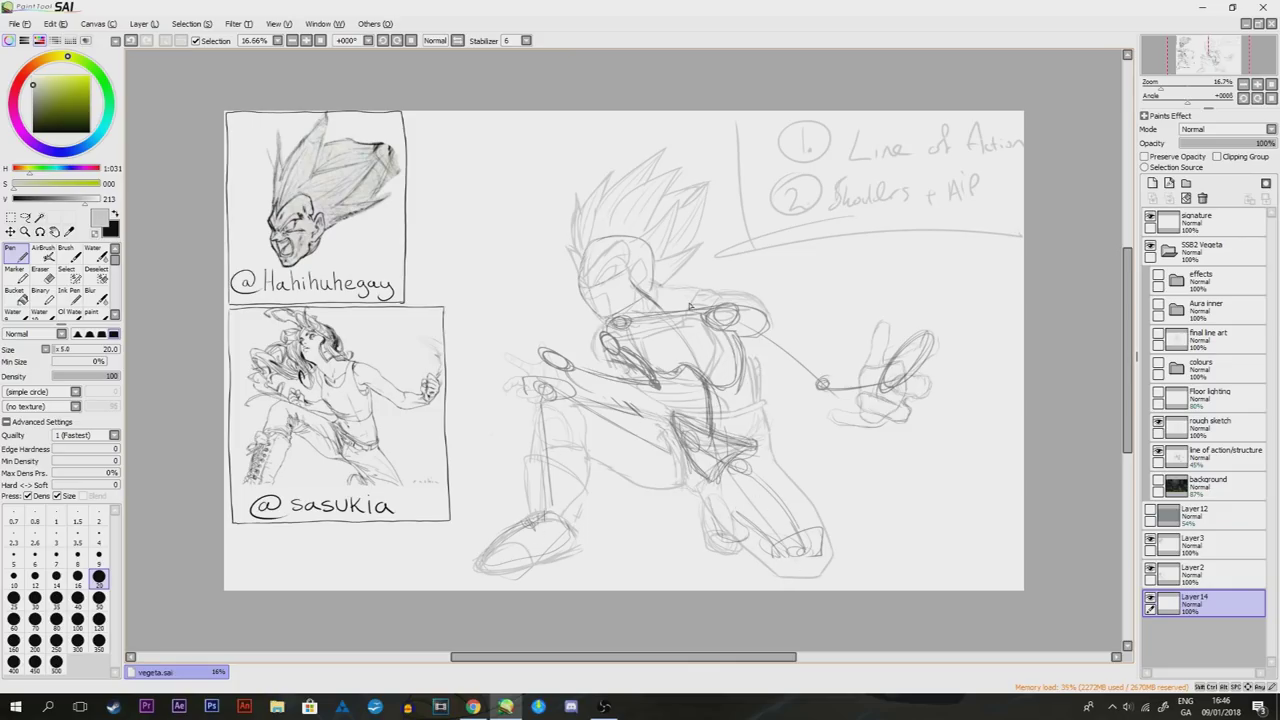
pyautogui.click(1158, 452)
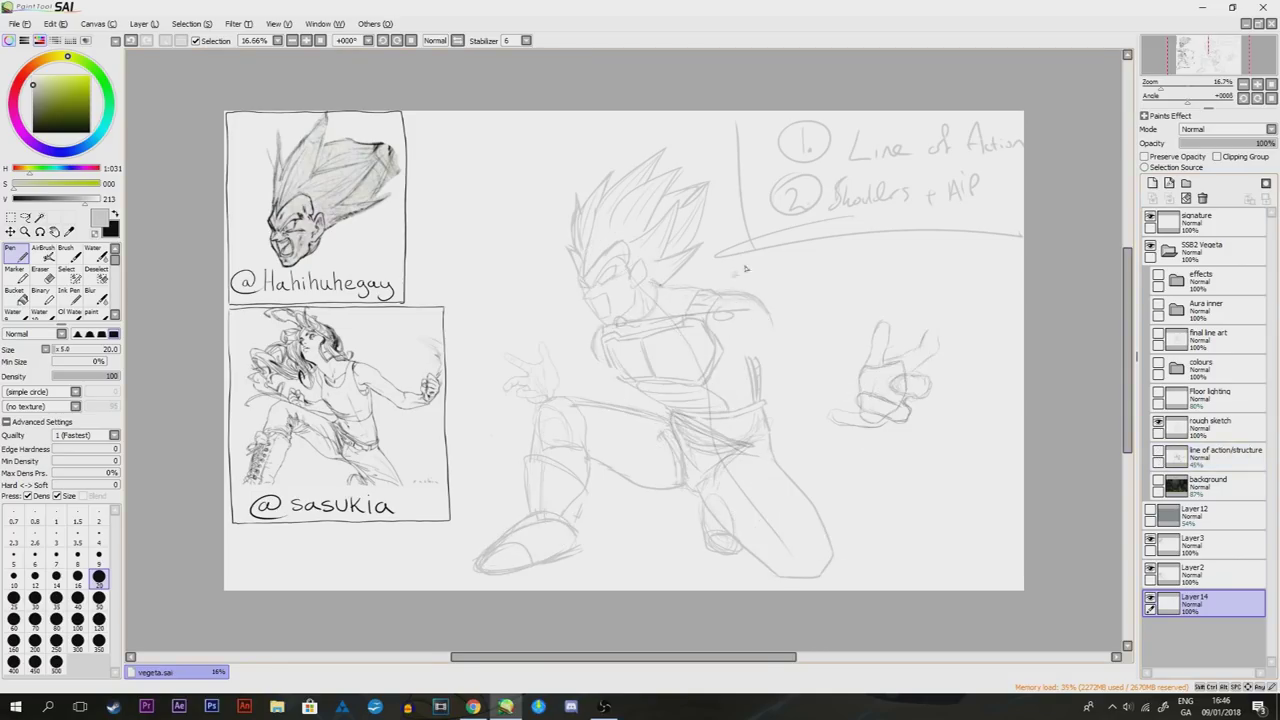
# Trace over the palm block and raised finger of the figure's outstretched hand to show its basic shapes
pyautogui.moveTo(945, 318)
pyautogui.mouseDown()
pyautogui.moveTo(847, 319)
pyautogui.moveTo(817, 441)
pyautogui.moveTo(955, 426)
pyautogui.moveTo(960, 300)
pyautogui.mouseUp()
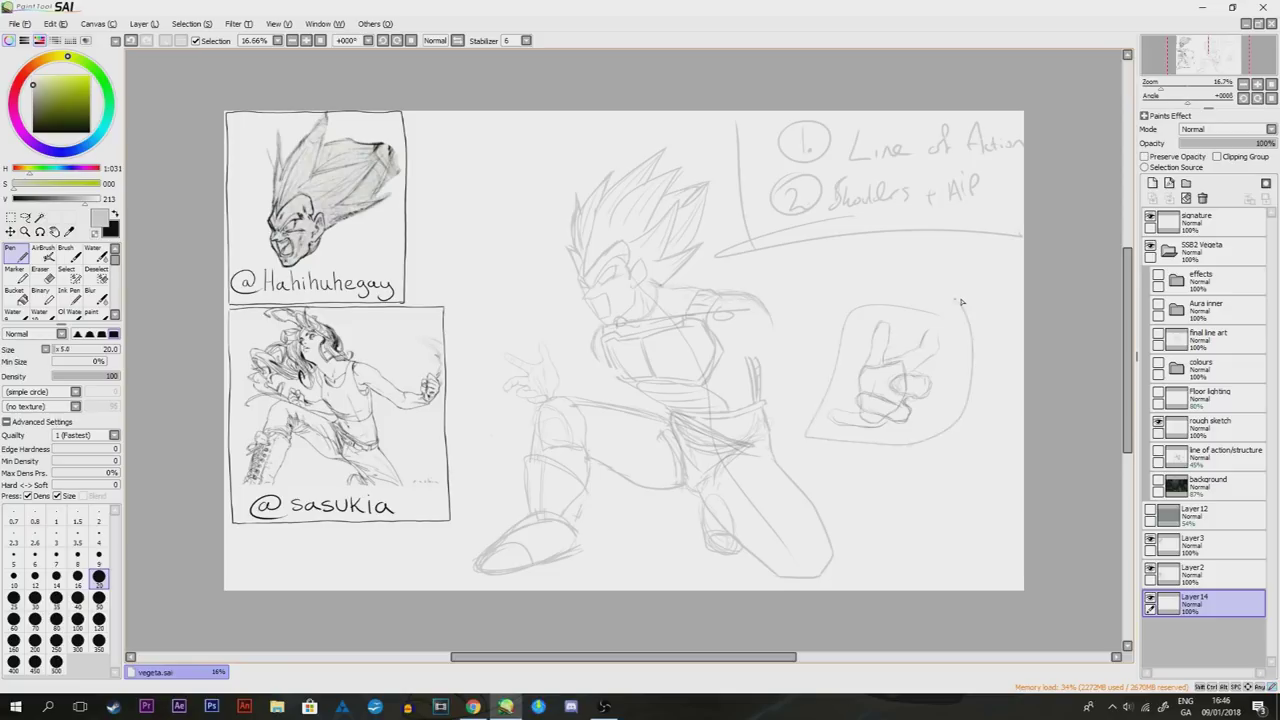
pyautogui.hotkey('ctrl', 'z')
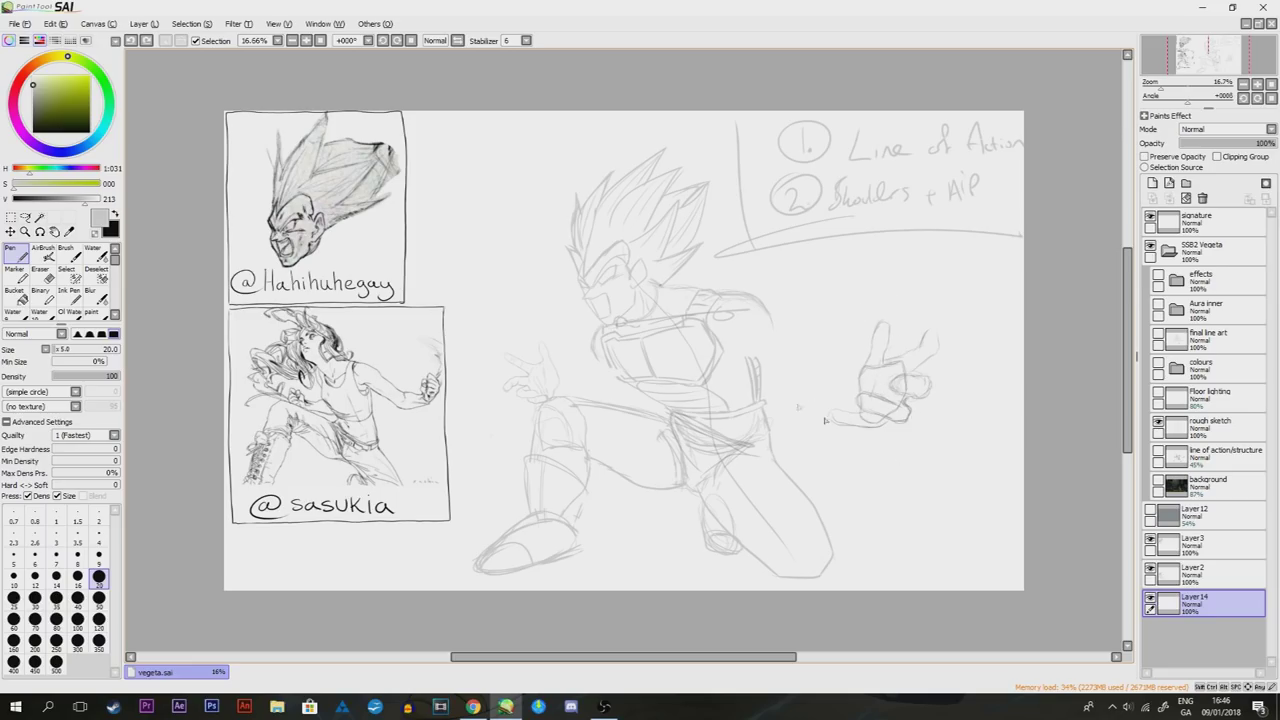
pyautogui.scroll(4, 873, 446)
pyautogui.moveTo(790, 333)
pyautogui.mouseDown()
pyautogui.moveTo(767, 376)
pyautogui.moveTo(771, 482)
pyautogui.moveTo(817, 504)
pyautogui.moveTo(897, 446)
pyautogui.moveTo(909, 388)
pyautogui.moveTo(903, 331)
pyautogui.moveTo(842, 343)
pyautogui.moveTo(779, 319)
pyautogui.moveTo(828, 341)
pyautogui.mouseUp()
pyautogui.moveTo(890, 306)
pyautogui.mouseDown()
pyautogui.moveTo(914, 416)
pyautogui.moveTo(891, 464)
pyautogui.moveTo(893, 449)
pyautogui.moveTo(857, 484)
pyautogui.moveTo(890, 447)
pyautogui.moveTo(824, 498)
pyautogui.moveTo(850, 493)
pyautogui.moveTo(811, 486)
pyautogui.moveTo(838, 502)
pyautogui.mouseUp()
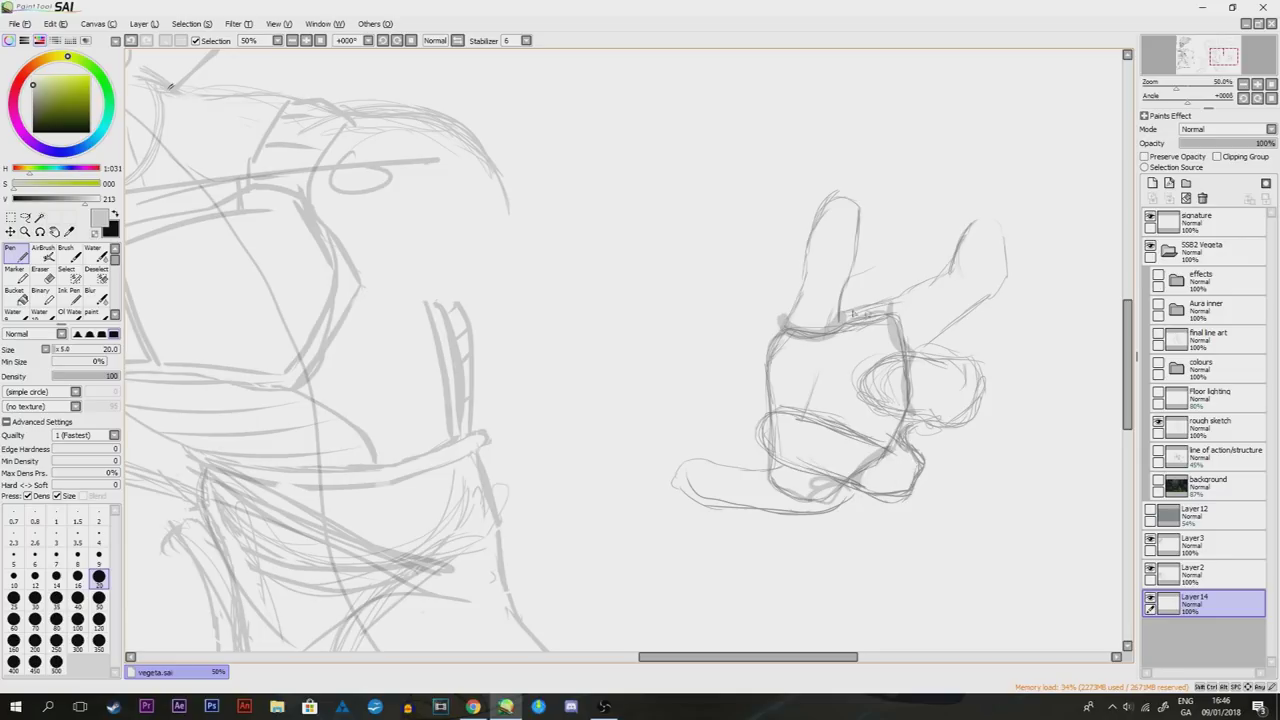
pyautogui.moveTo(784, 324)
pyautogui.mouseDown()
pyautogui.moveTo(845, 178)
pyautogui.moveTo(865, 212)
pyautogui.moveTo(863, 193)
pyautogui.moveTo(844, 325)
pyautogui.moveTo(924, 273)
pyautogui.moveTo(882, 316)
pyautogui.moveTo(946, 286)
pyautogui.mouseUp()
pyautogui.hotkey('ctrl', 'z')
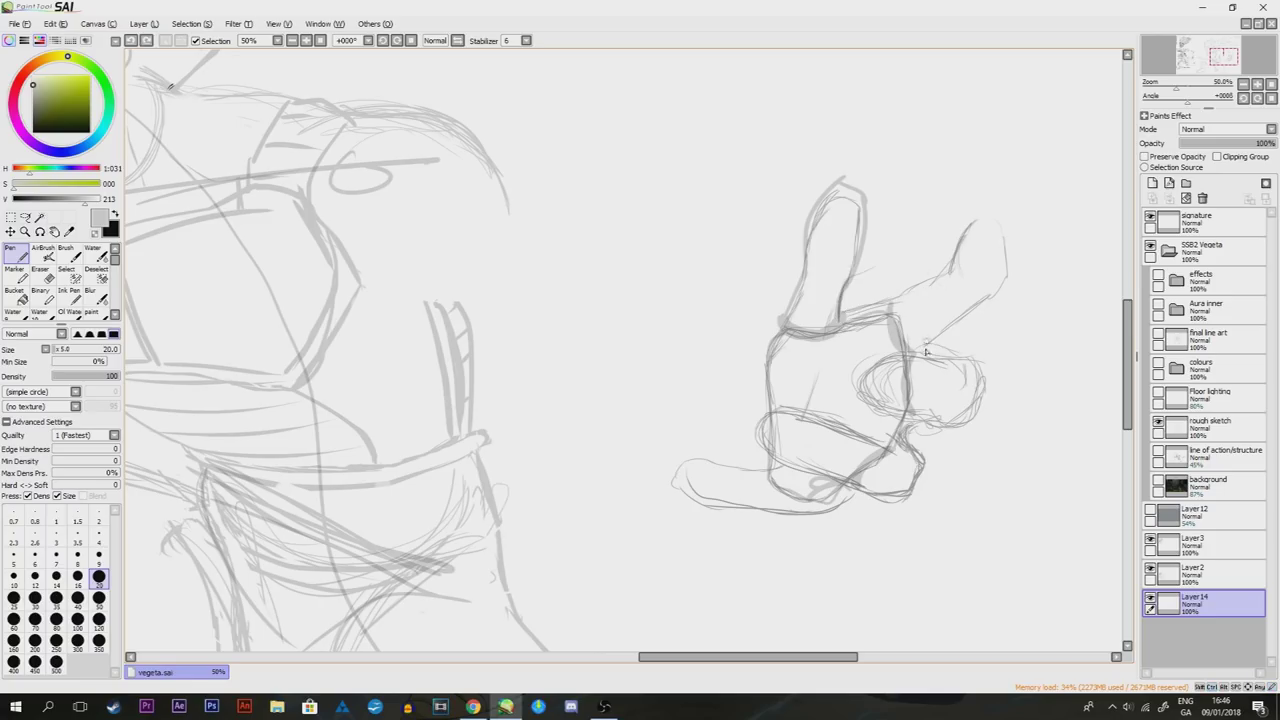
pyautogui.scroll(-4, 969, 407)
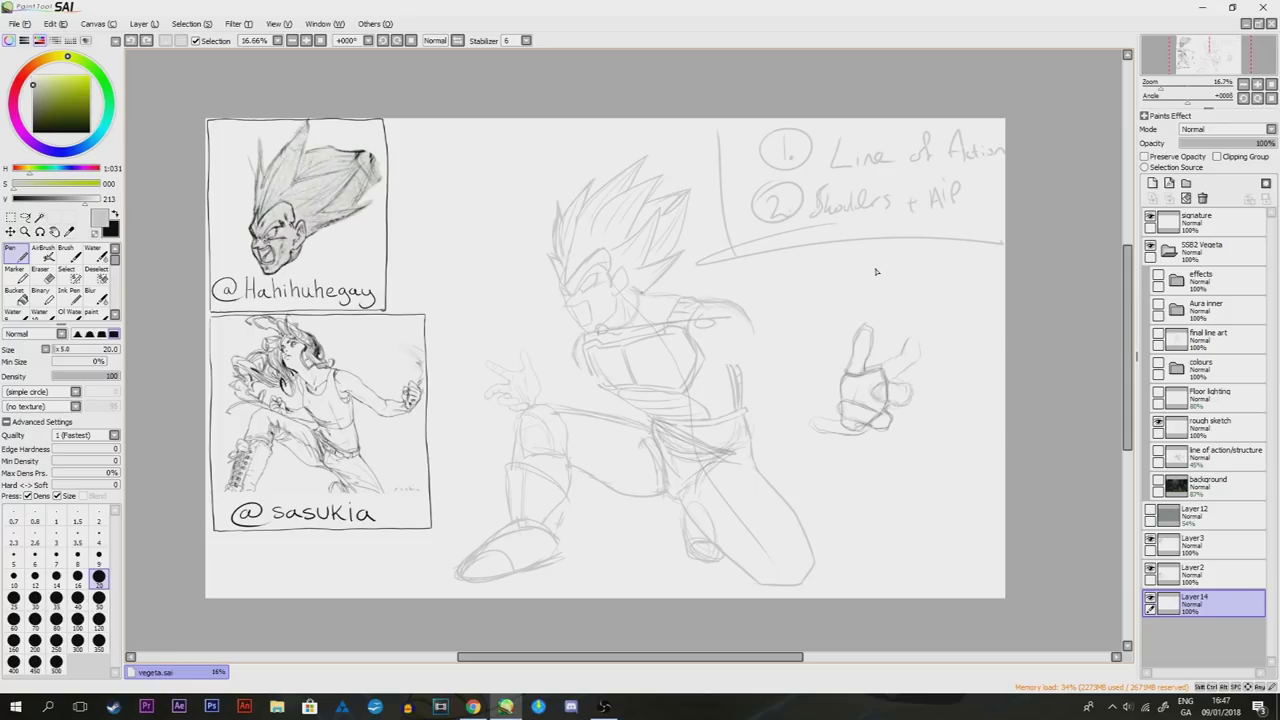
# Compare the head's rough sketch with its construction by temporarily showing the line of action/structure layer
pyautogui.moveTo(876, 271); pyautogui.dragTo(864, 277)
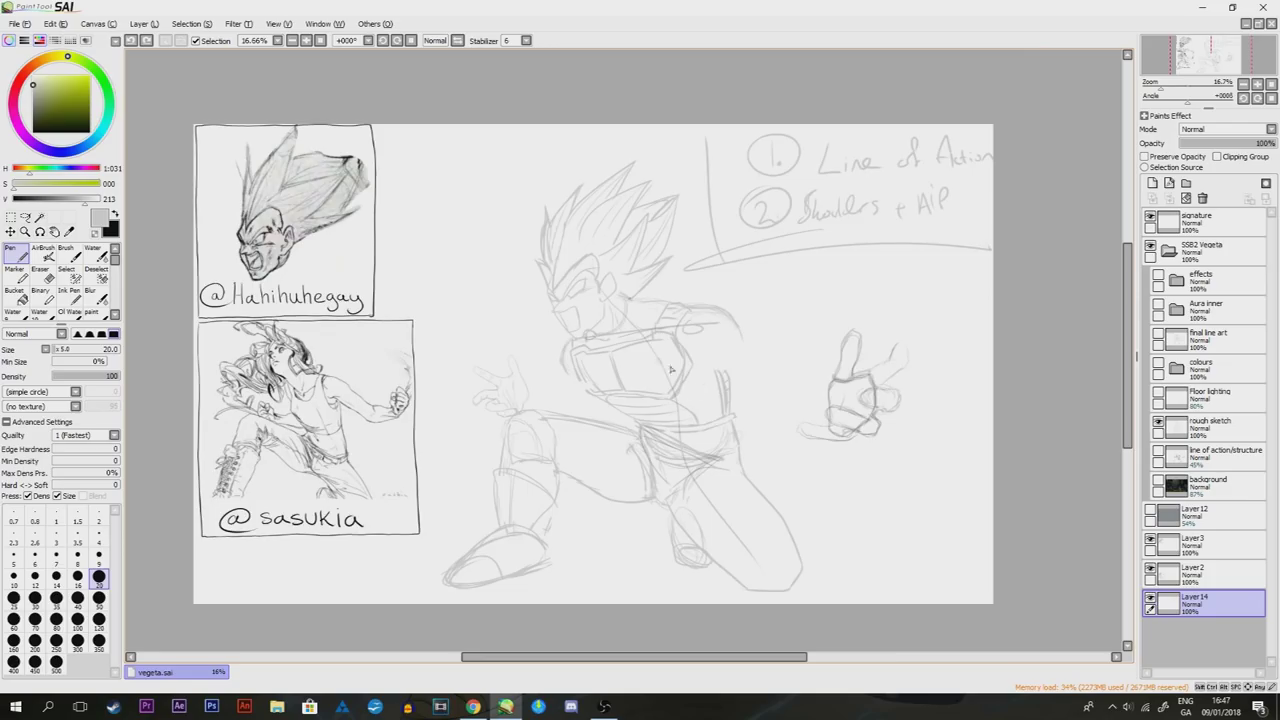
pyautogui.scroll(2, 556, 280)
pyautogui.click(1160, 453)
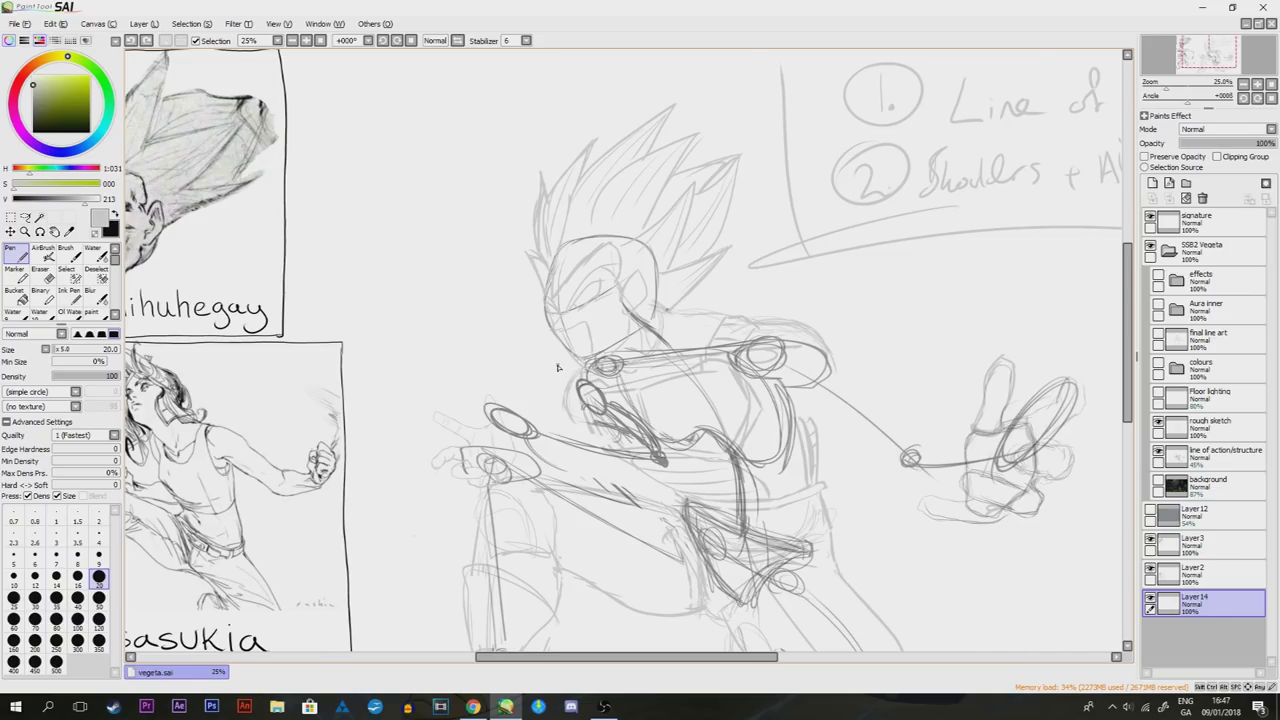
pyautogui.scroll(2, 558, 368)
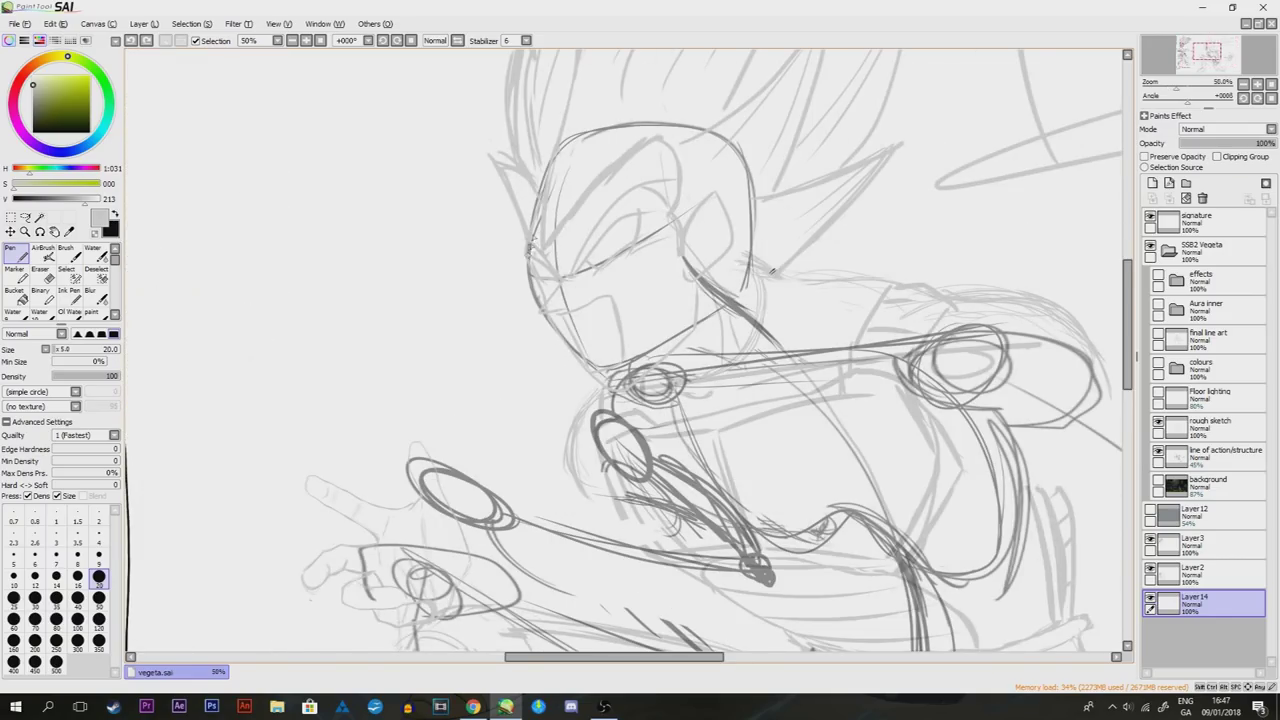
pyautogui.click(551, 318)
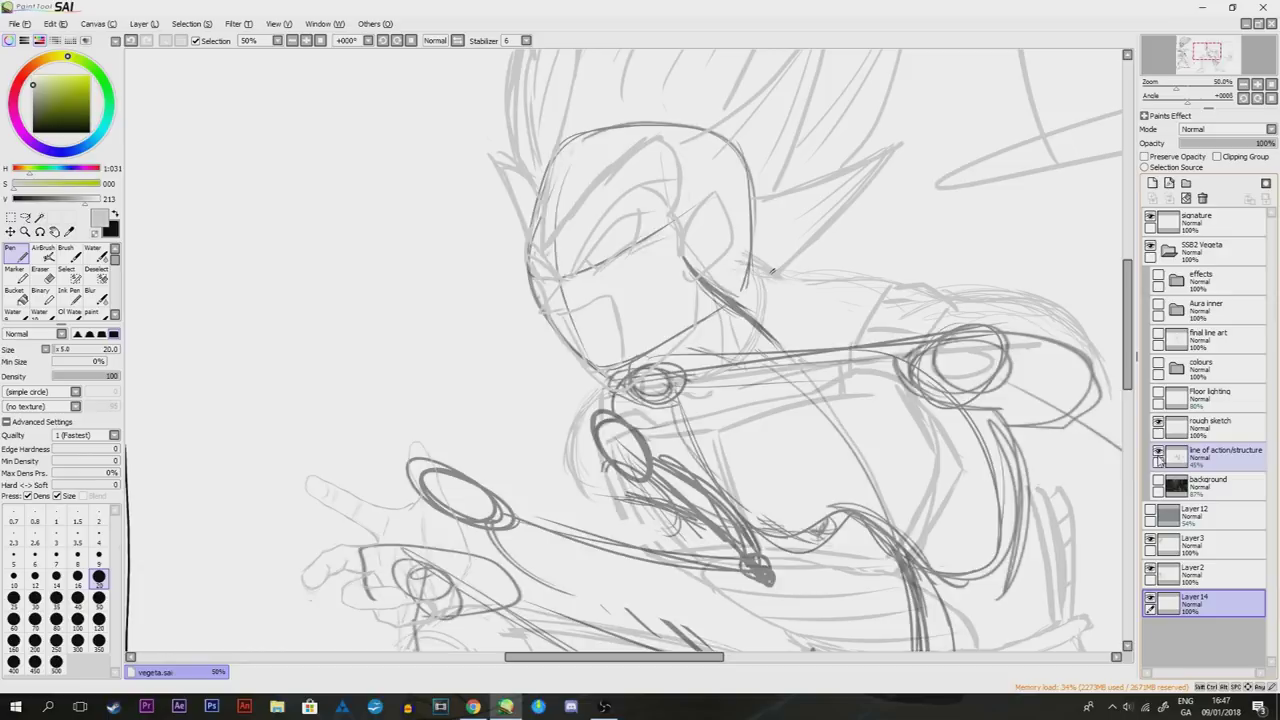
pyautogui.click(1158, 452)
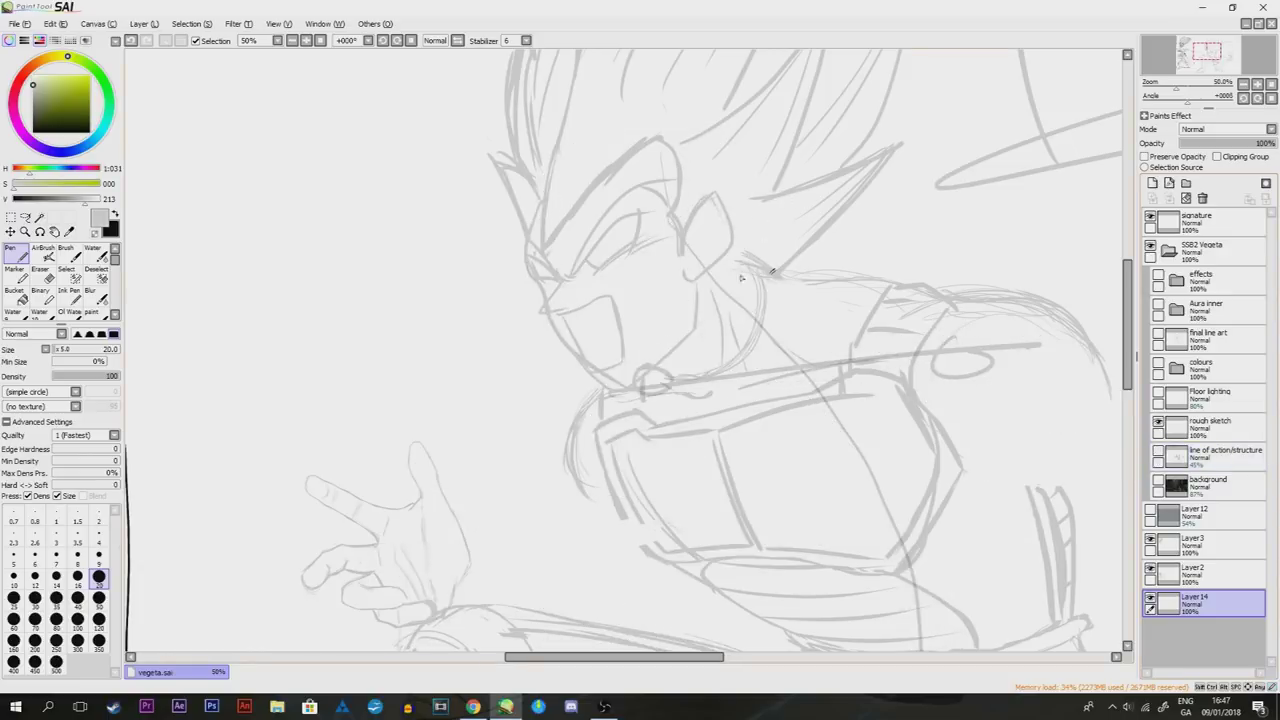
# Examine the figure's rough sketch alongside the two framed reference drawings
pyautogui.scroll(-3, 703, 346)
pyautogui.scroll(2, 778, 356)
pyautogui.scroll(-1, 643, 511)
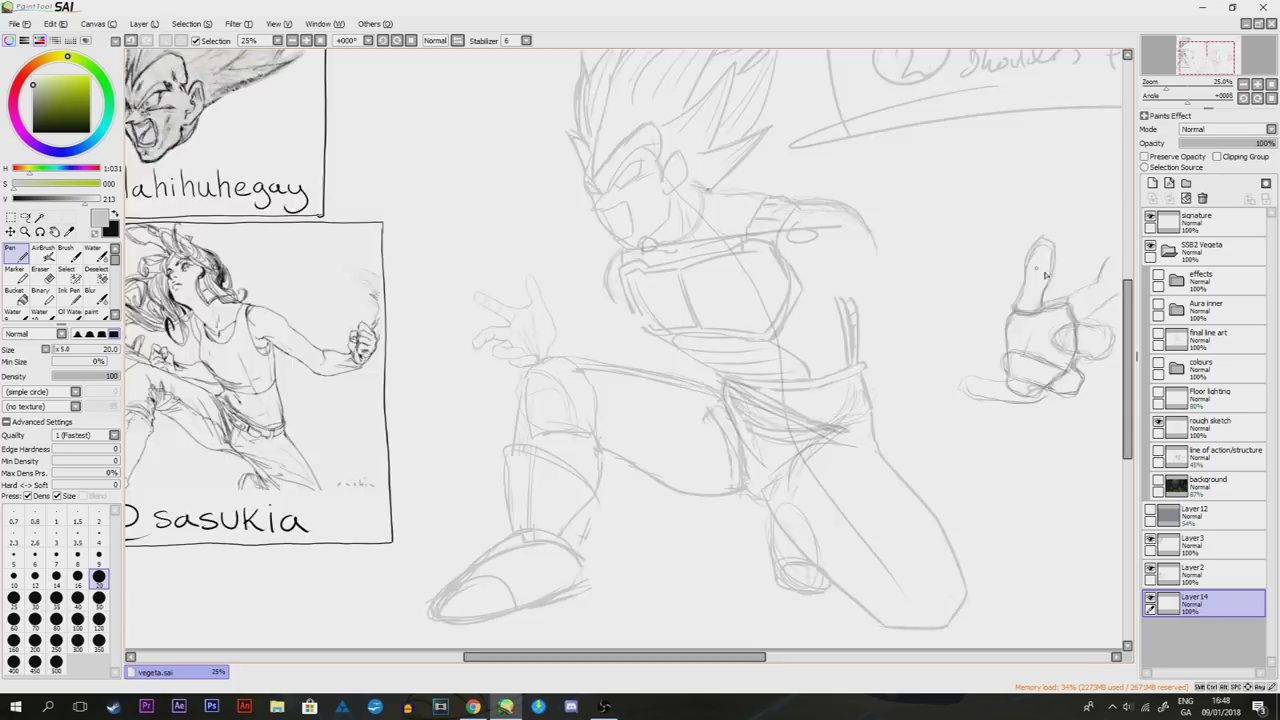
pyautogui.scroll(-1, 766, 290)
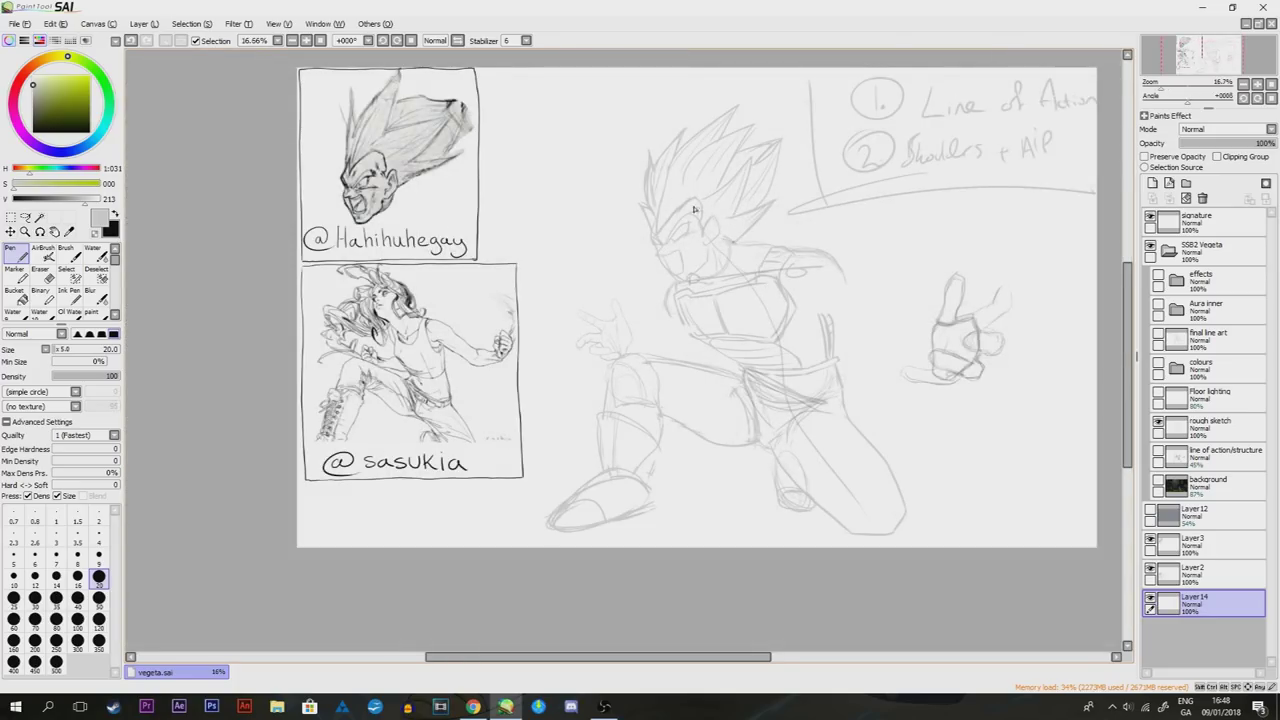
pyautogui.moveTo(692, 240); pyautogui.dragTo(834, 275)
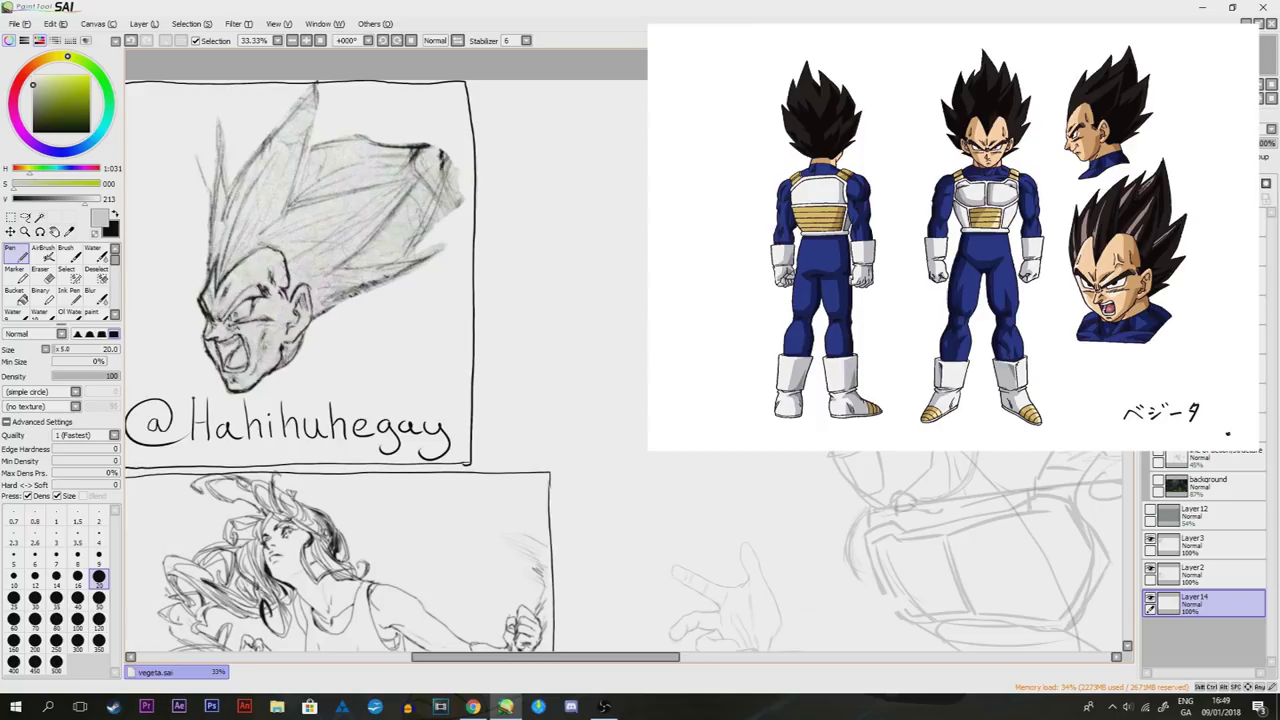
pyautogui.scroll(-2, 570, 330)
pyautogui.scroll(1, 775, 456)
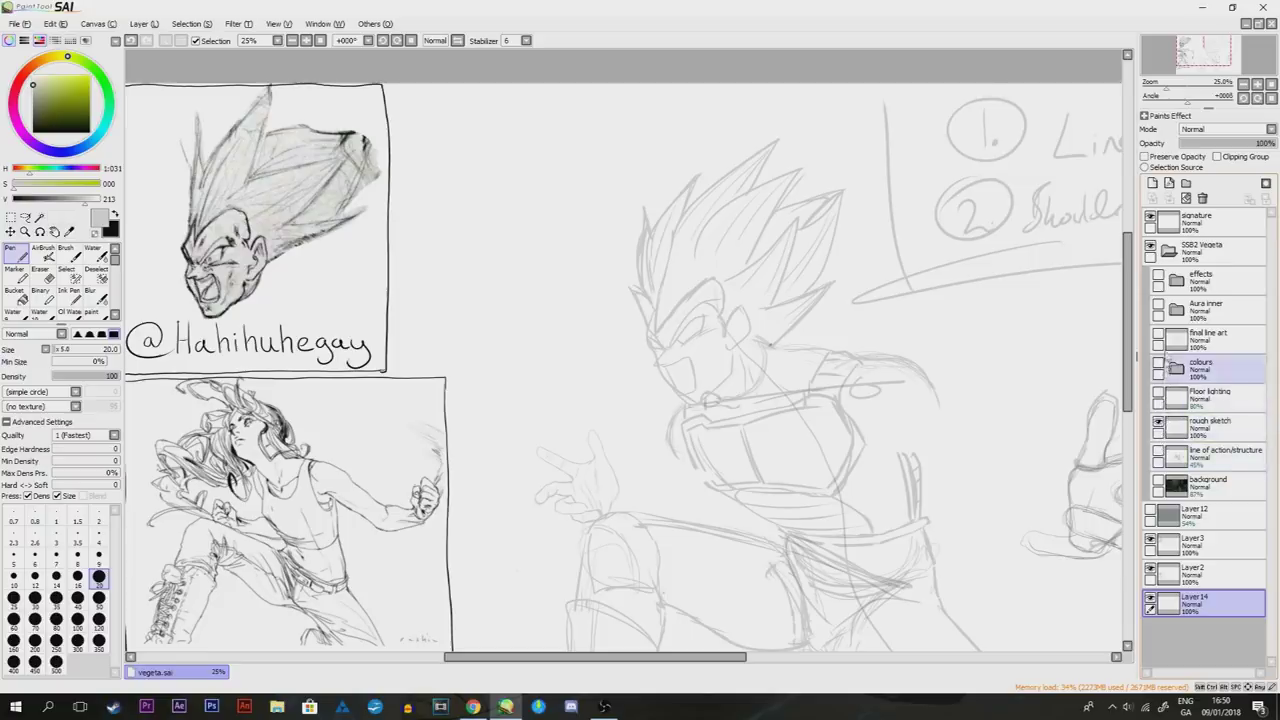
# Show the final line art layer over the rough sketch and inspect the figure's head and torso
pyautogui.click(1158, 337)
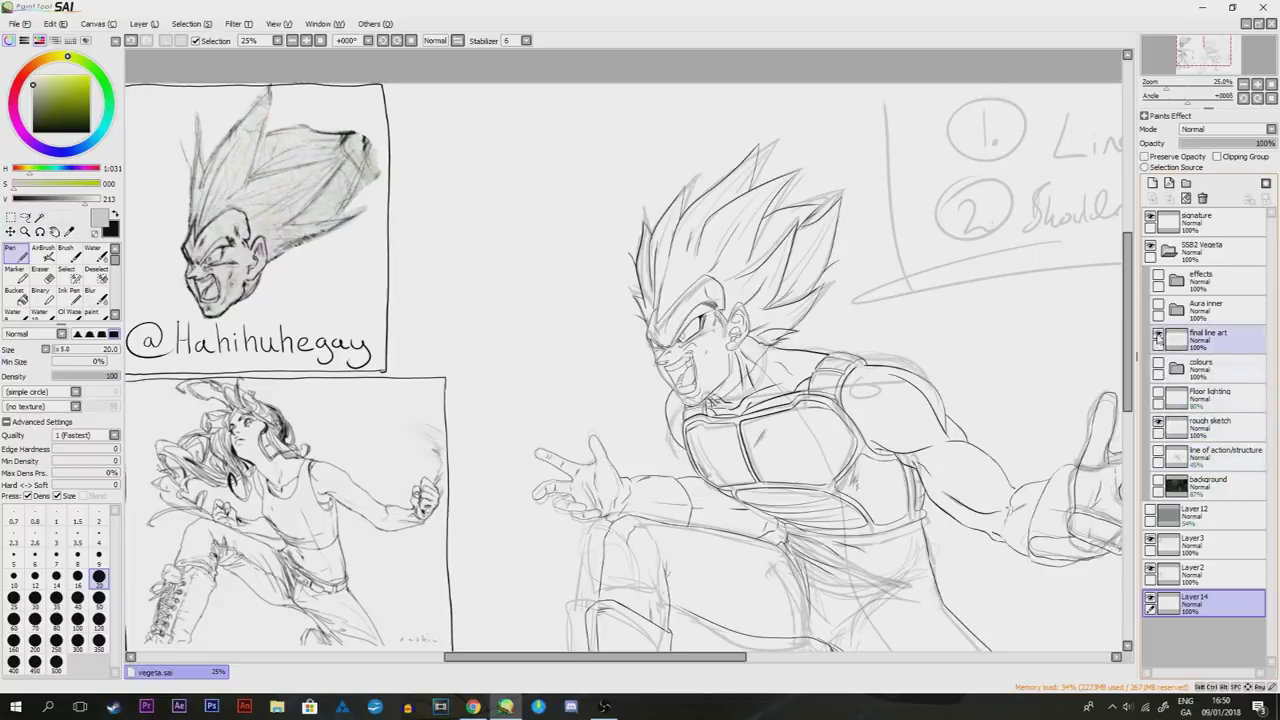
pyautogui.scroll(-2, 700, 350)
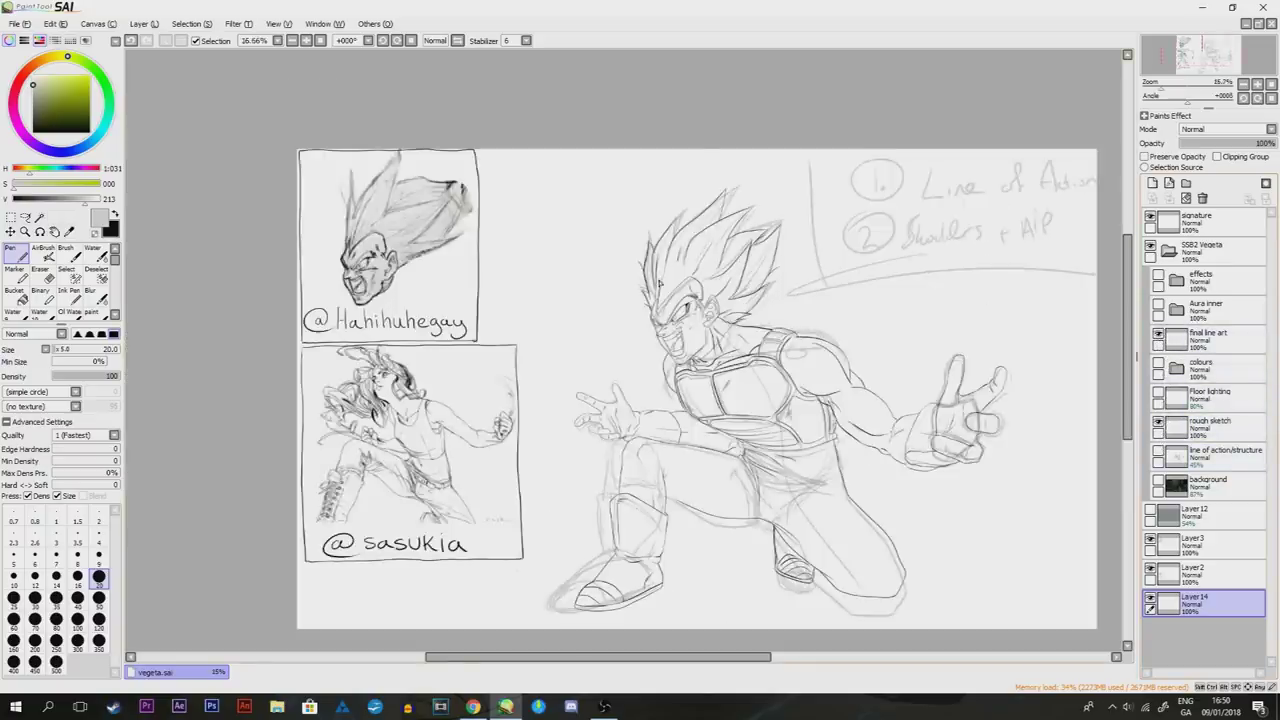
pyautogui.scroll(4, 700, 350)
pyautogui.scroll(-1, 700, 350)
pyautogui.scroll(-1, 683, 343)
pyautogui.scroll(2, 660, 280)
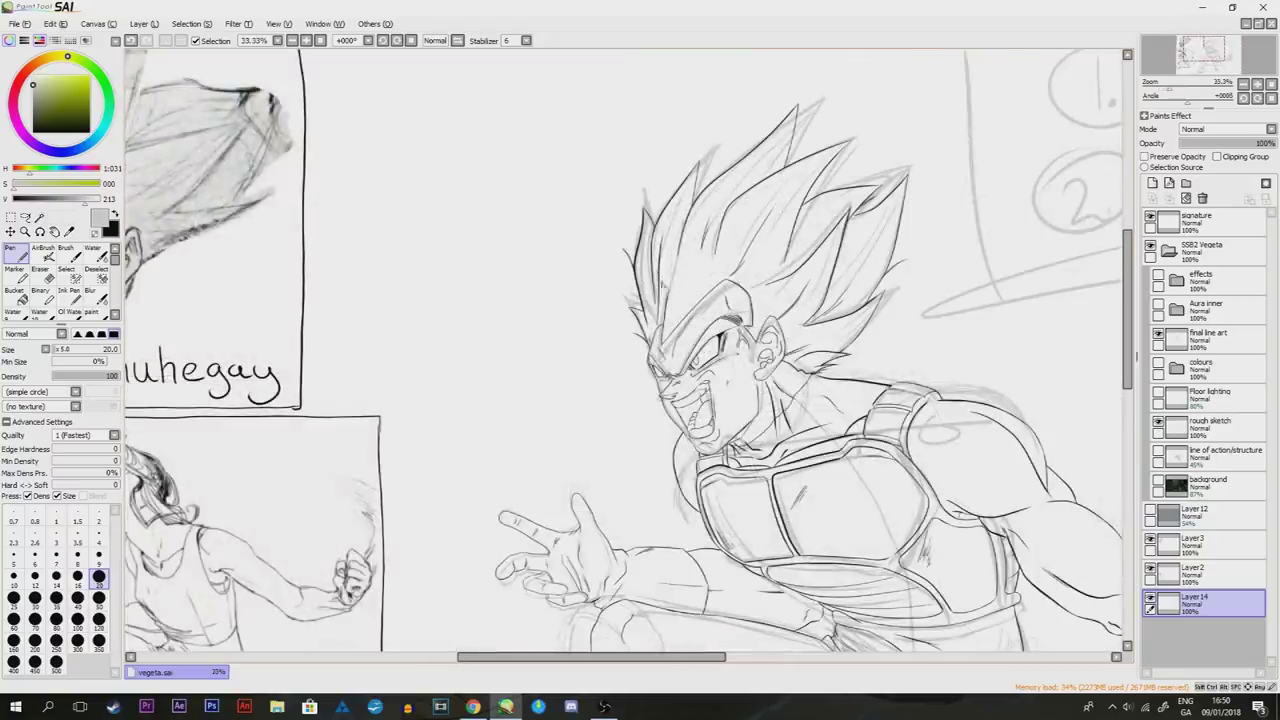
# Examine how the final line art refines the rough sketch around the figure's face and hair
pyautogui.scroll(1, 676, 393)
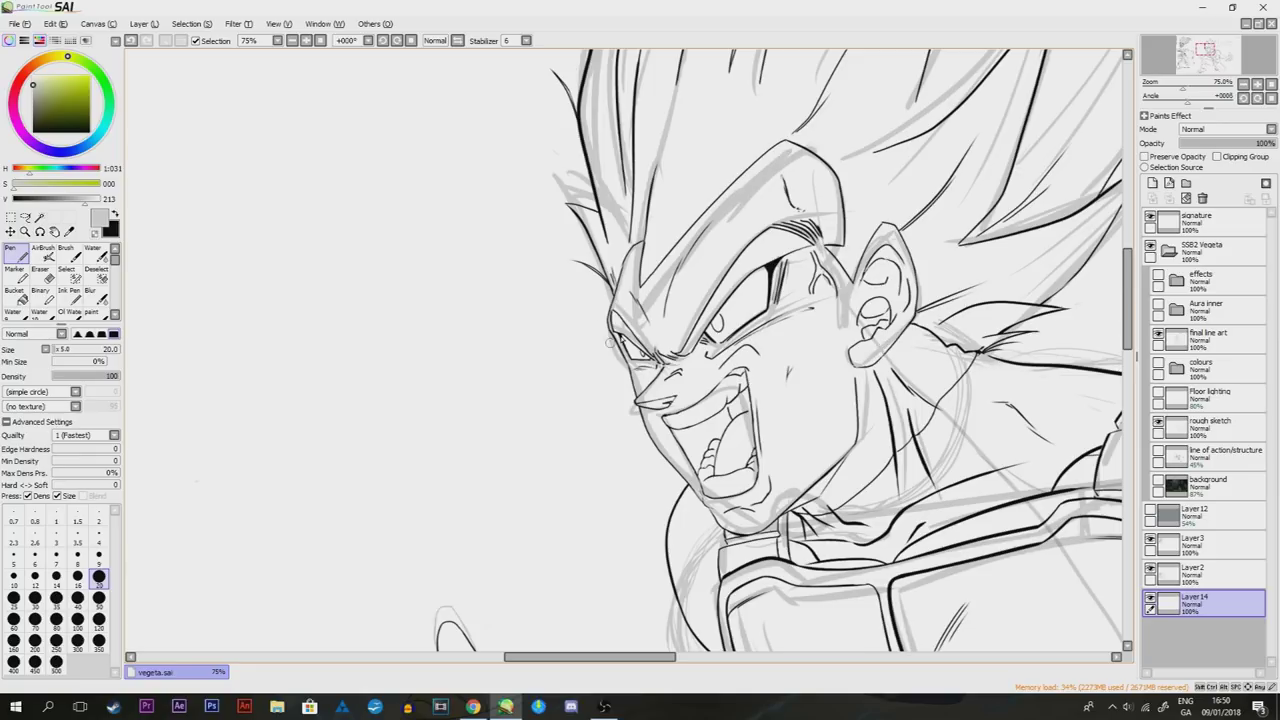
pyautogui.scroll(-5, 660, 360)
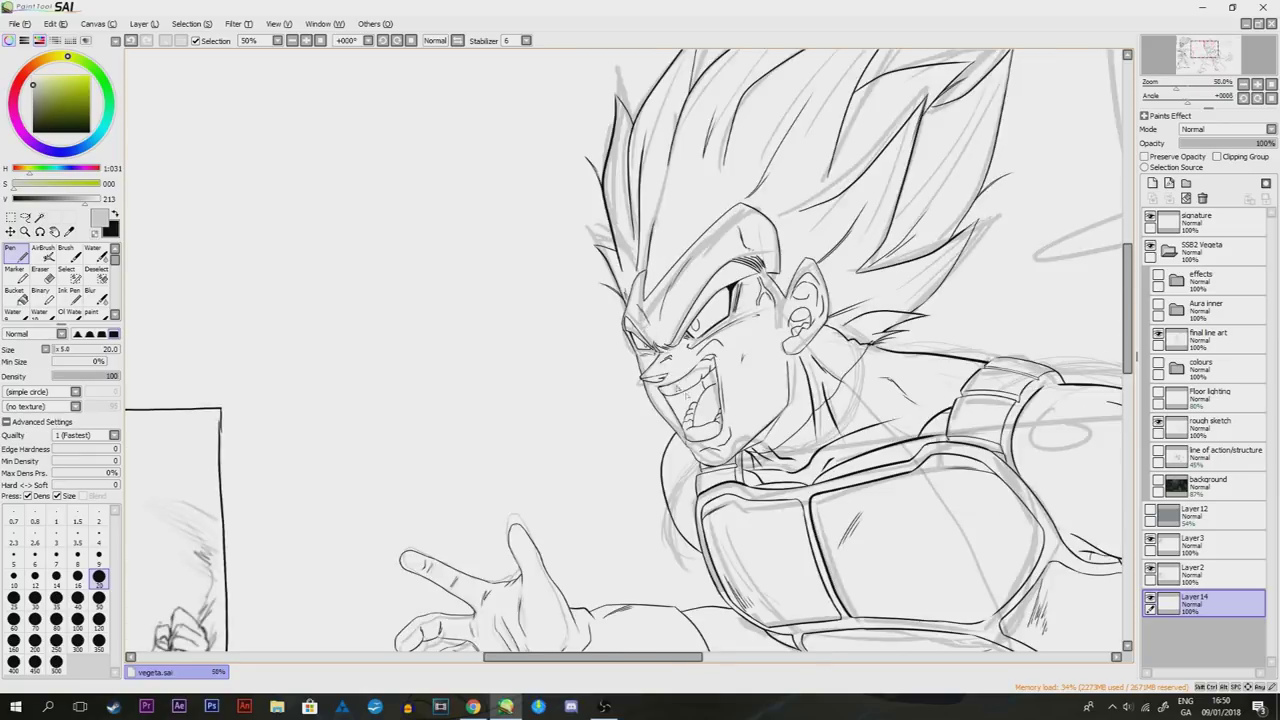
pyautogui.scroll(1, 700, 428)
pyautogui.scroll(-2, 700, 428)
pyautogui.scroll(4, 800, 450)
pyautogui.scroll(-3, 883, 557)
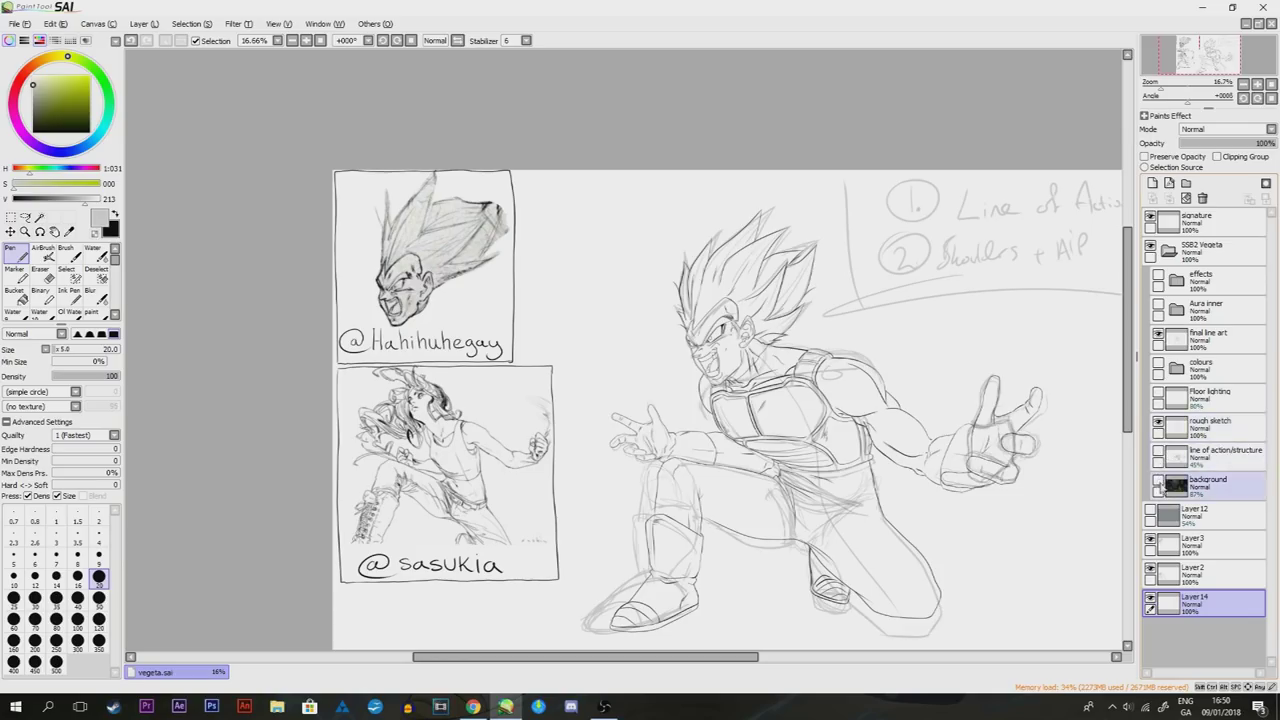
# Compare the whole figure's final line art, line of action/structure and rough sketch by switching those layers on and off
pyautogui.moveTo(1157, 484); pyautogui.dragTo(1158, 338)
pyautogui.click(1157, 338)
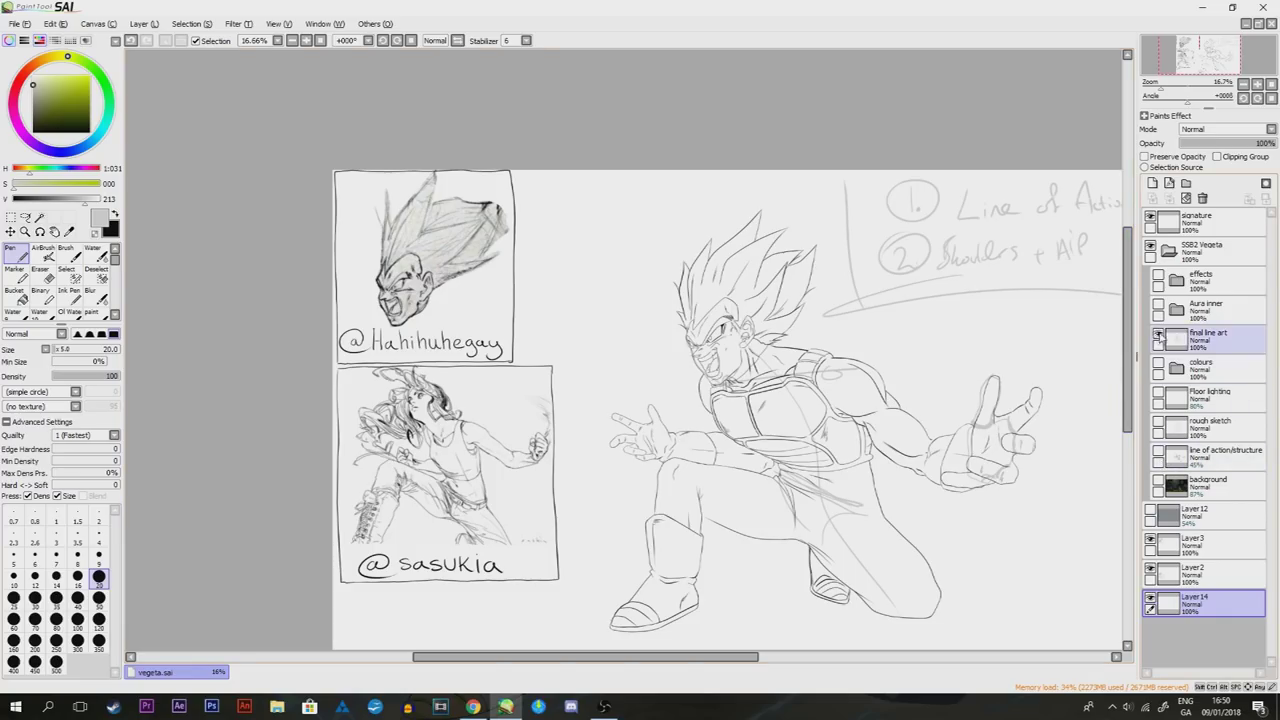
pyautogui.click(1157, 338)
pyautogui.click(1157, 455)
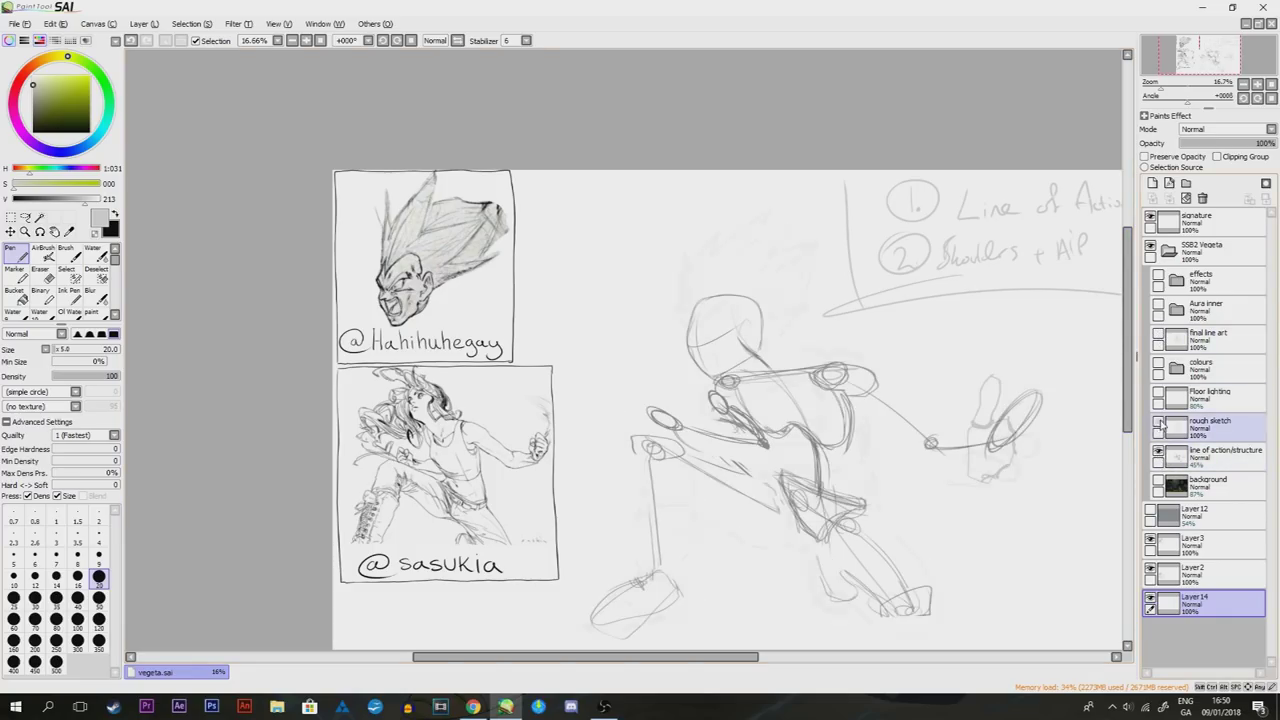
pyautogui.click(1158, 426)
pyautogui.click(1157, 338)
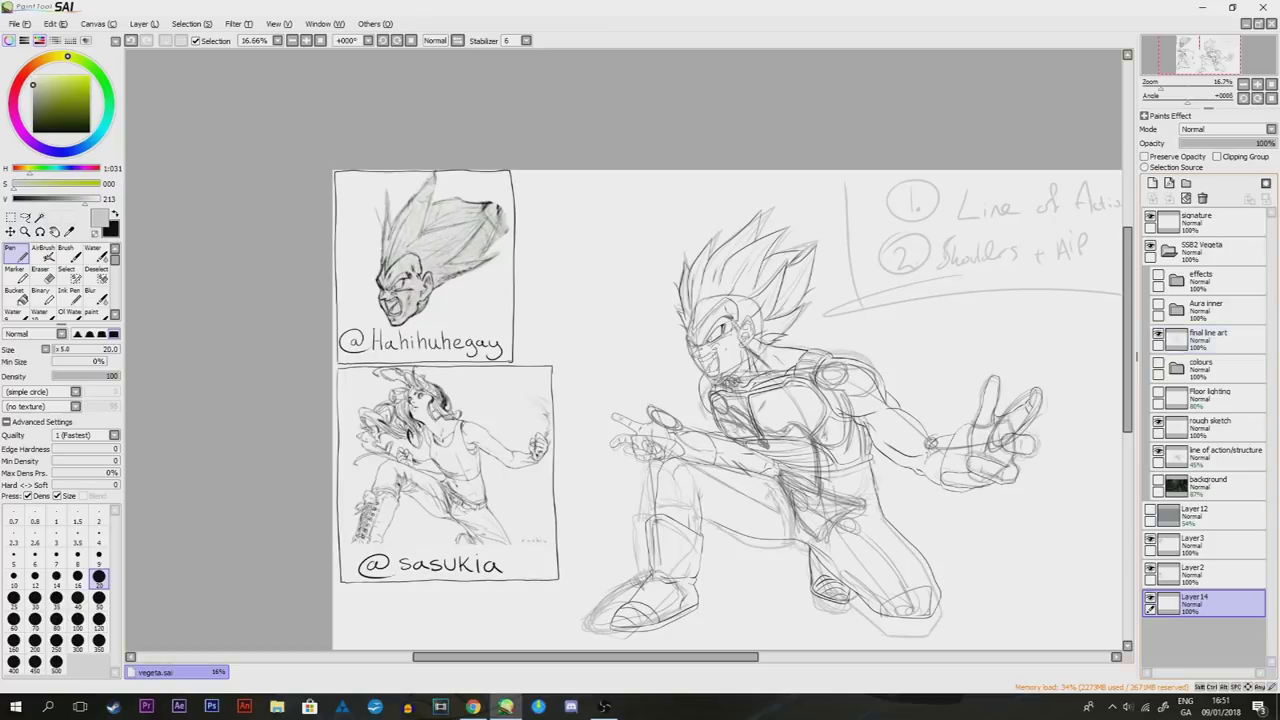
pyautogui.click(1157, 338)
# Inspect the line art of the eyes, nose and mouth against the rough sketch beneath it
pyautogui.scroll(2, 820, 375)
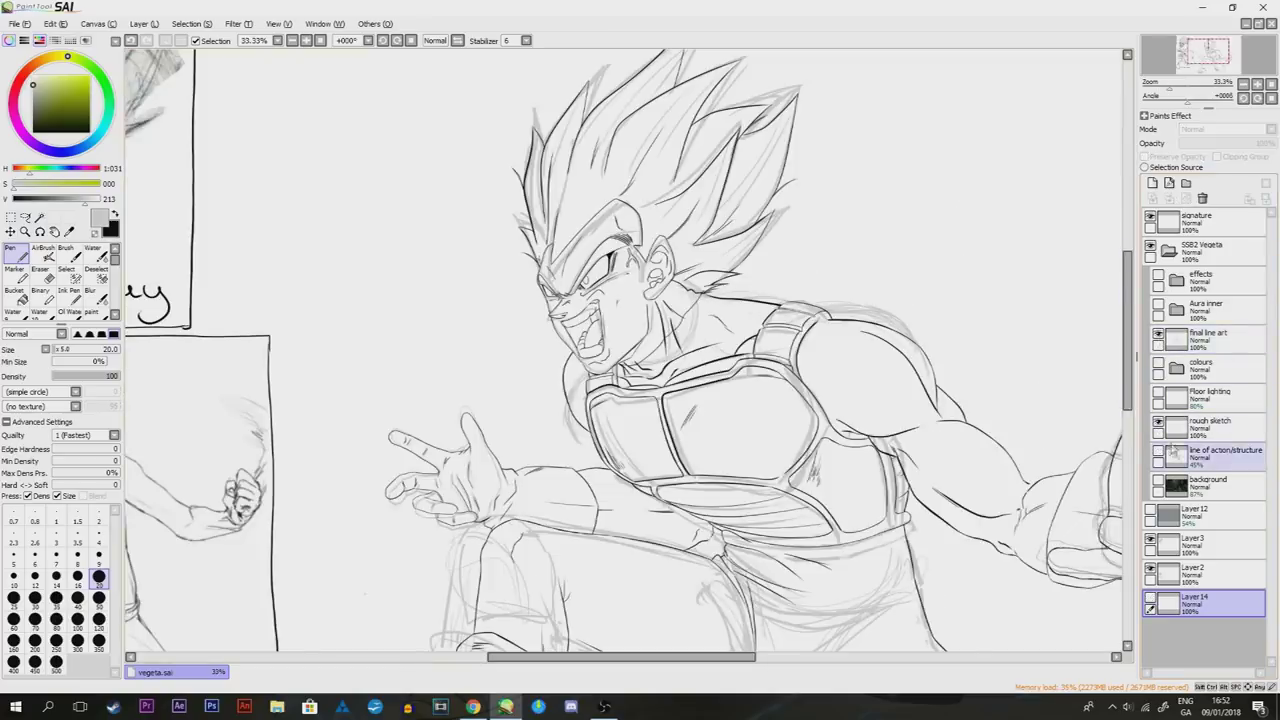
pyautogui.scroll(-1, 792, 345)
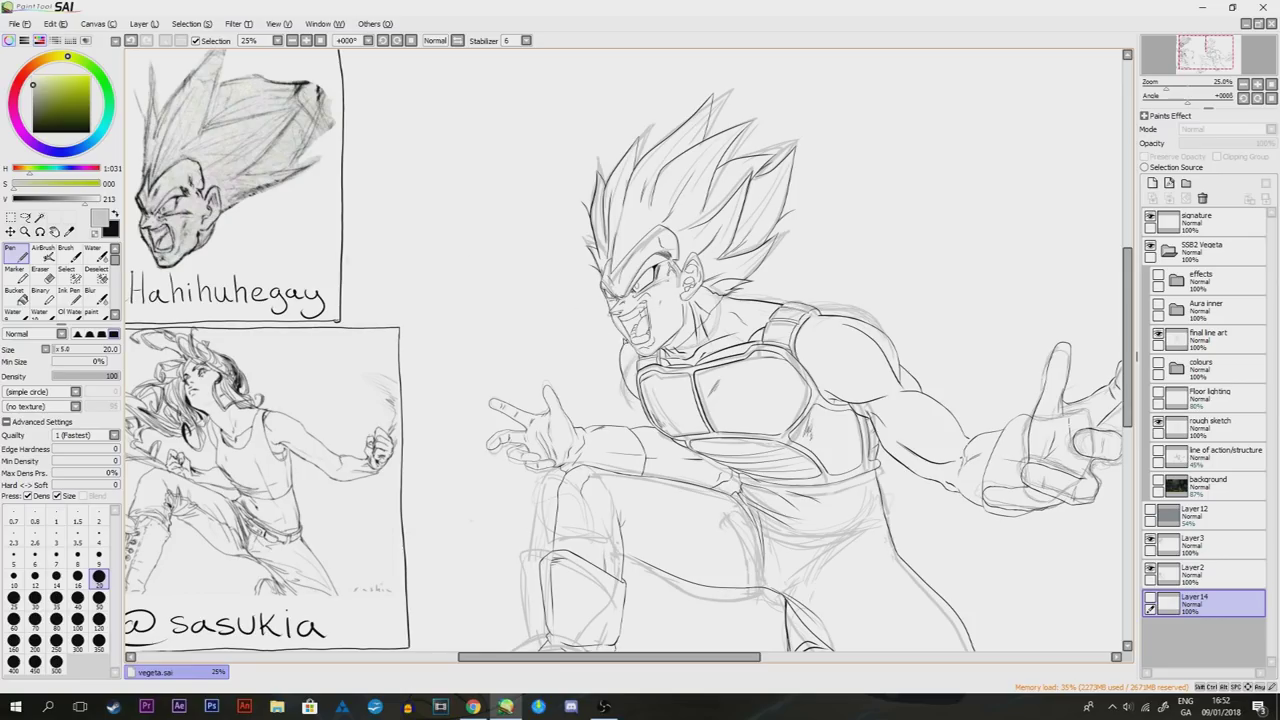
pyautogui.moveTo(657, 337); pyautogui.dragTo(632, 345)
pyautogui.scroll(4, 636, 282)
pyautogui.scroll(-3, 636, 282)
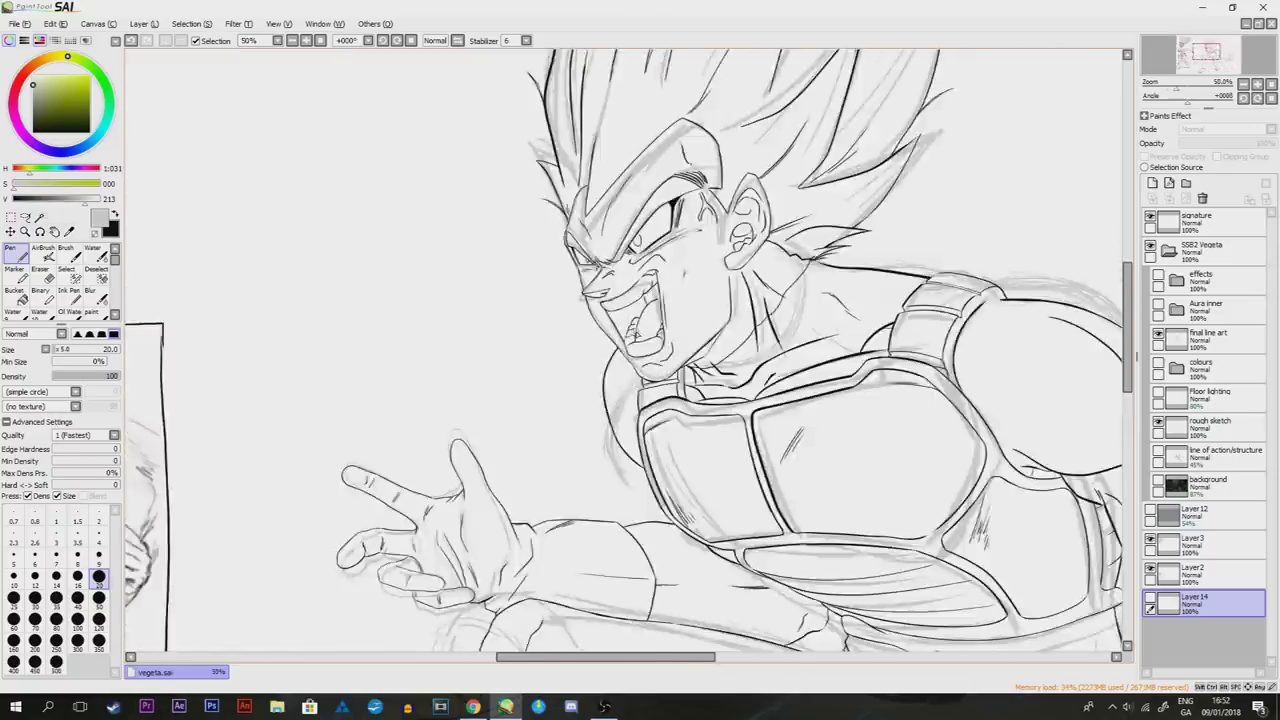
pyautogui.scroll(2, 636, 282)
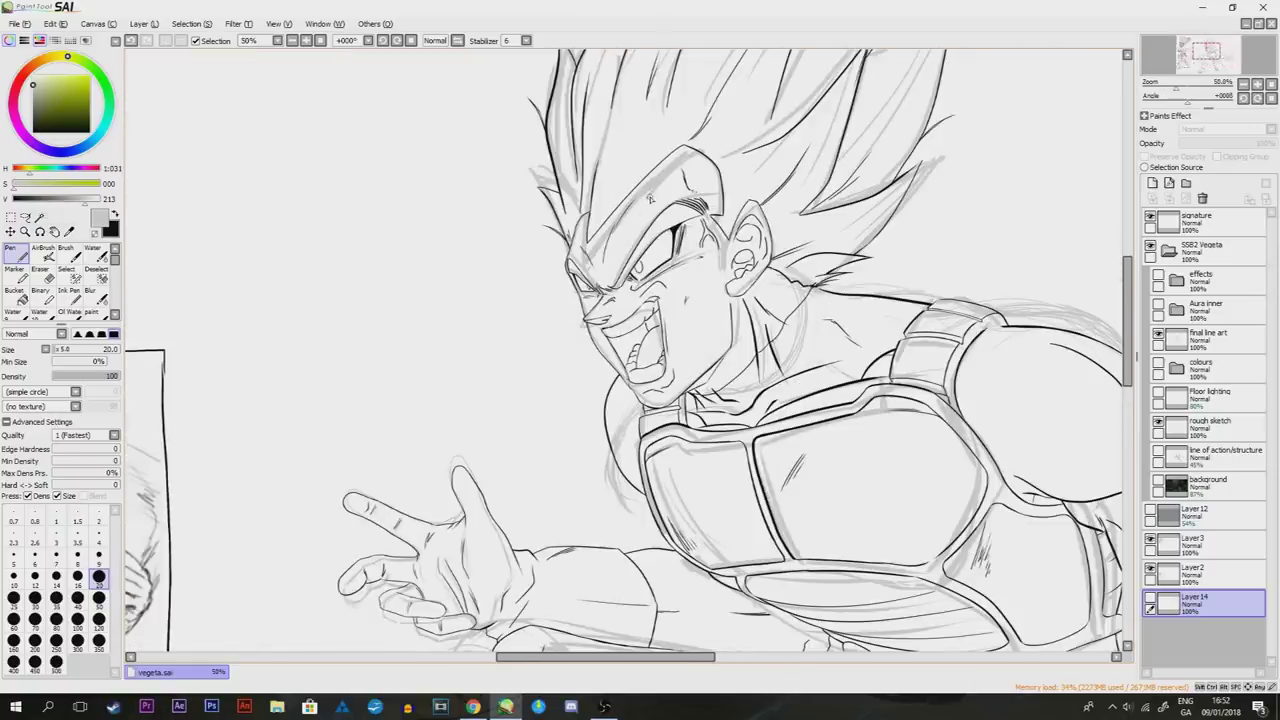
pyautogui.scroll(3, 648, 304)
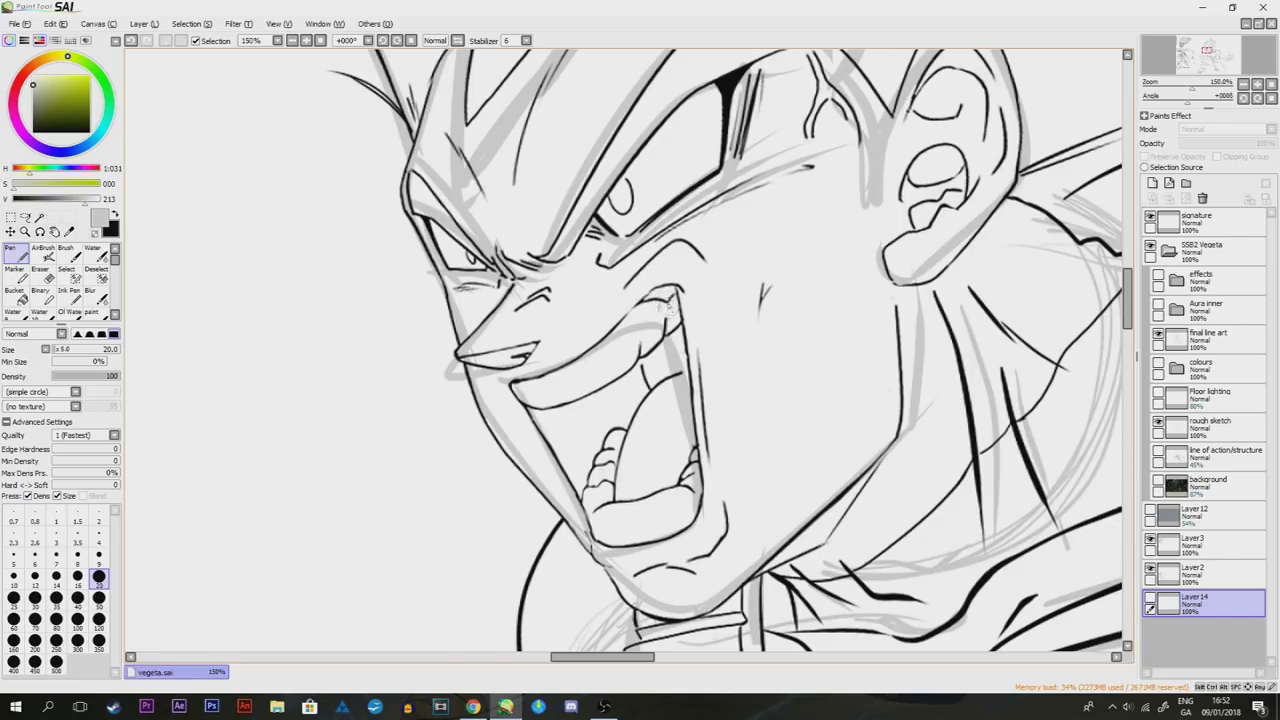
pyautogui.scroll(-2, 727, 265)
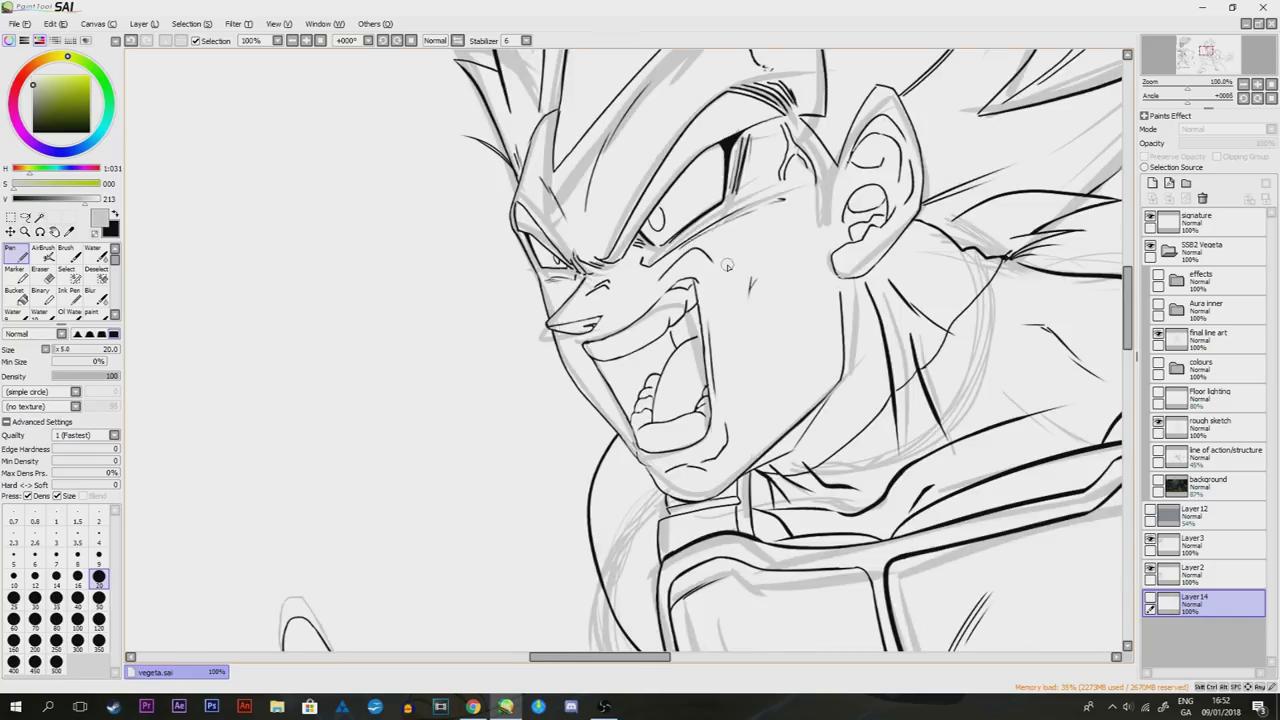
# Hide the final line art and add a new layer above the rough sketch, with the pen set to black at size 9
pyautogui.click(1158, 338)
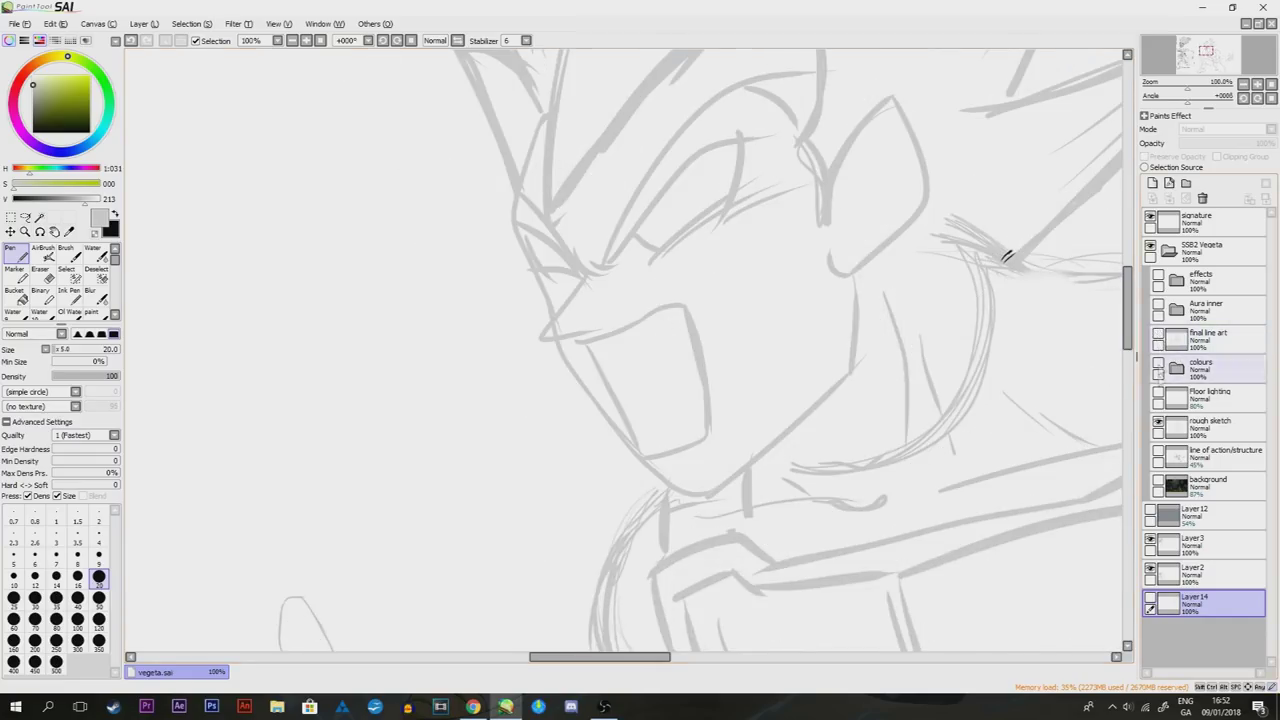
pyautogui.click(1200, 427)
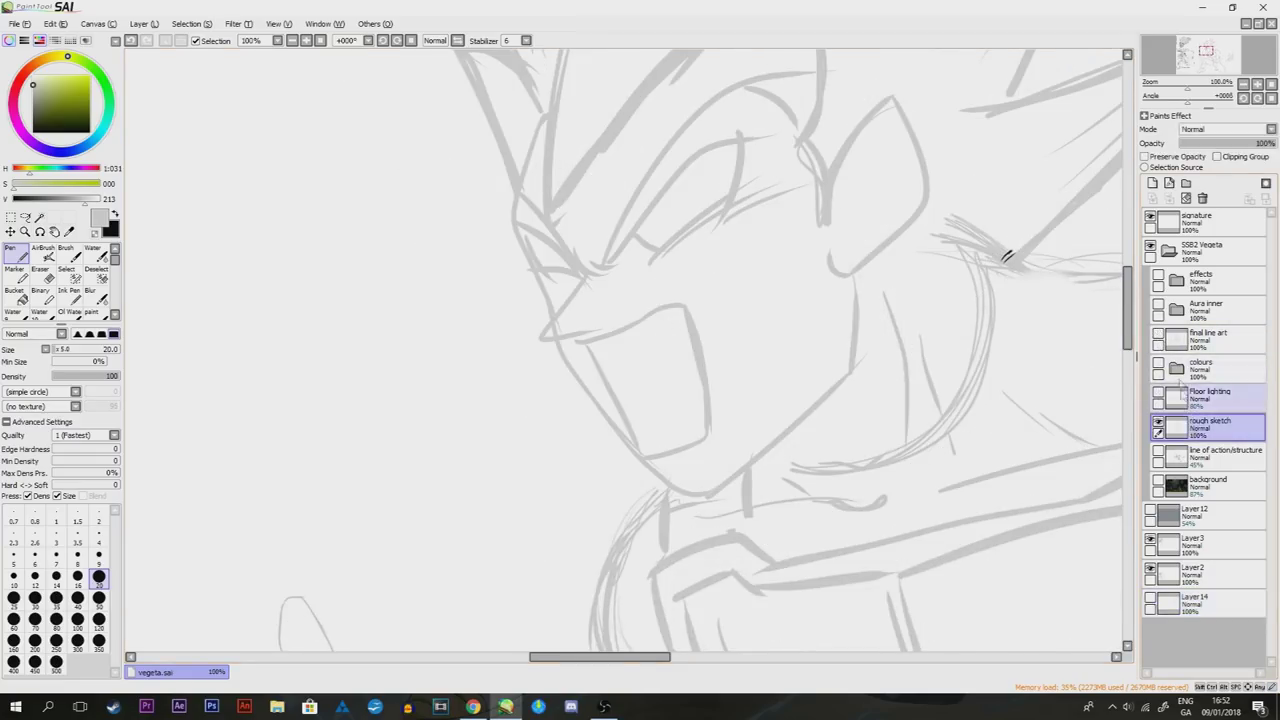
pyautogui.click(1152, 183)
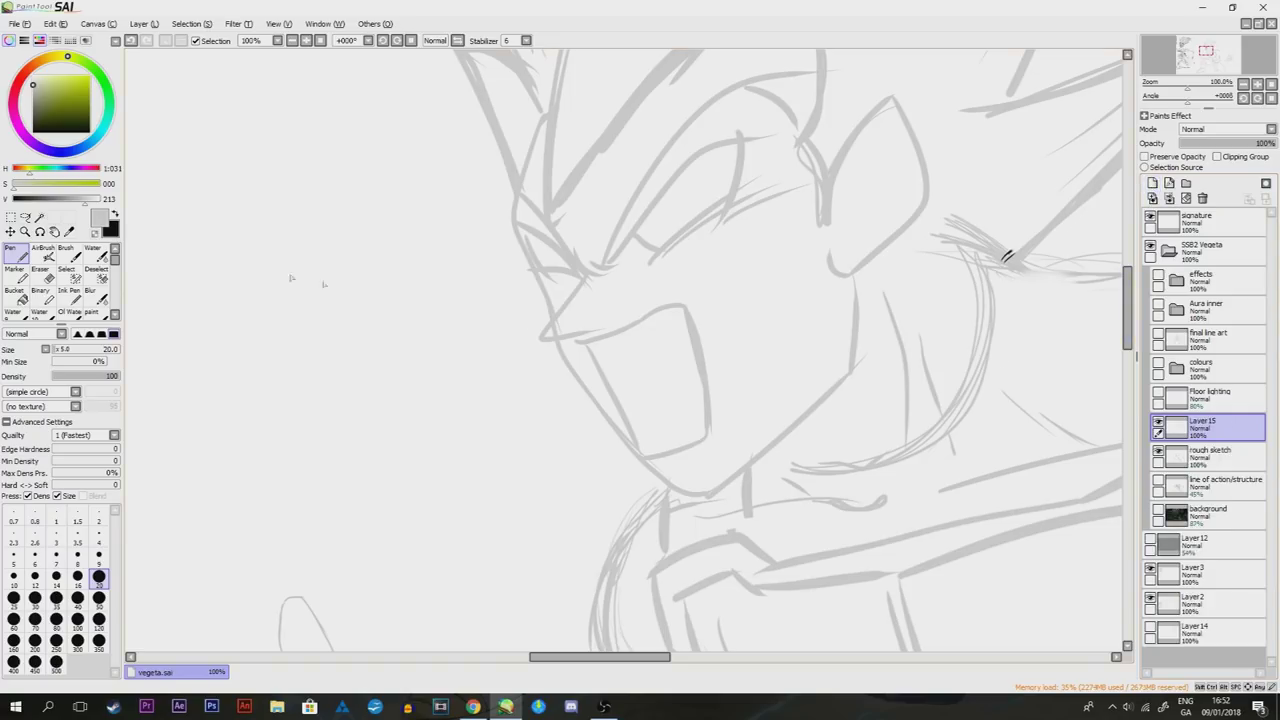
pyautogui.press('x')
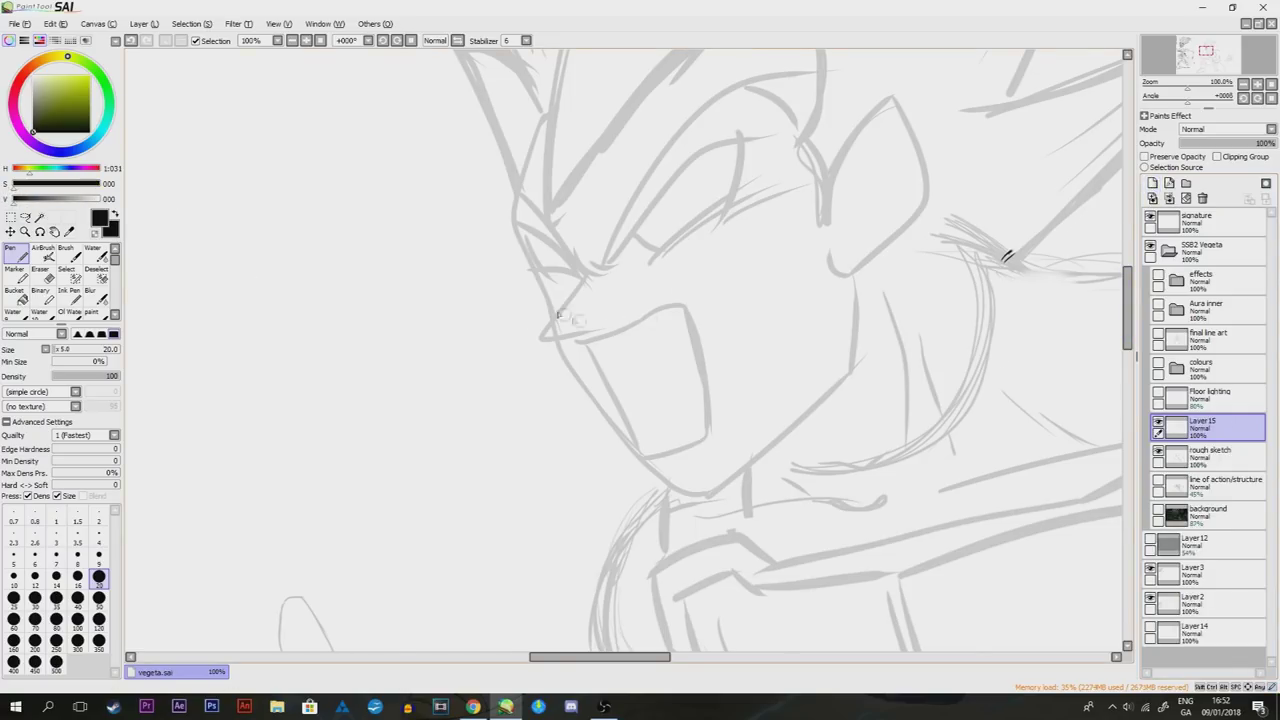
pyautogui.press('x')
pyautogui.press('[')
pyautogui.press('[')
pyautogui.press('[')
pyautogui.press('[')
pyautogui.press('[')
pyautogui.moveTo(600, 345); pyautogui.dragTo(657, 348)
pyautogui.moveTo(88, 198); pyautogui.dragTo(14, 192)
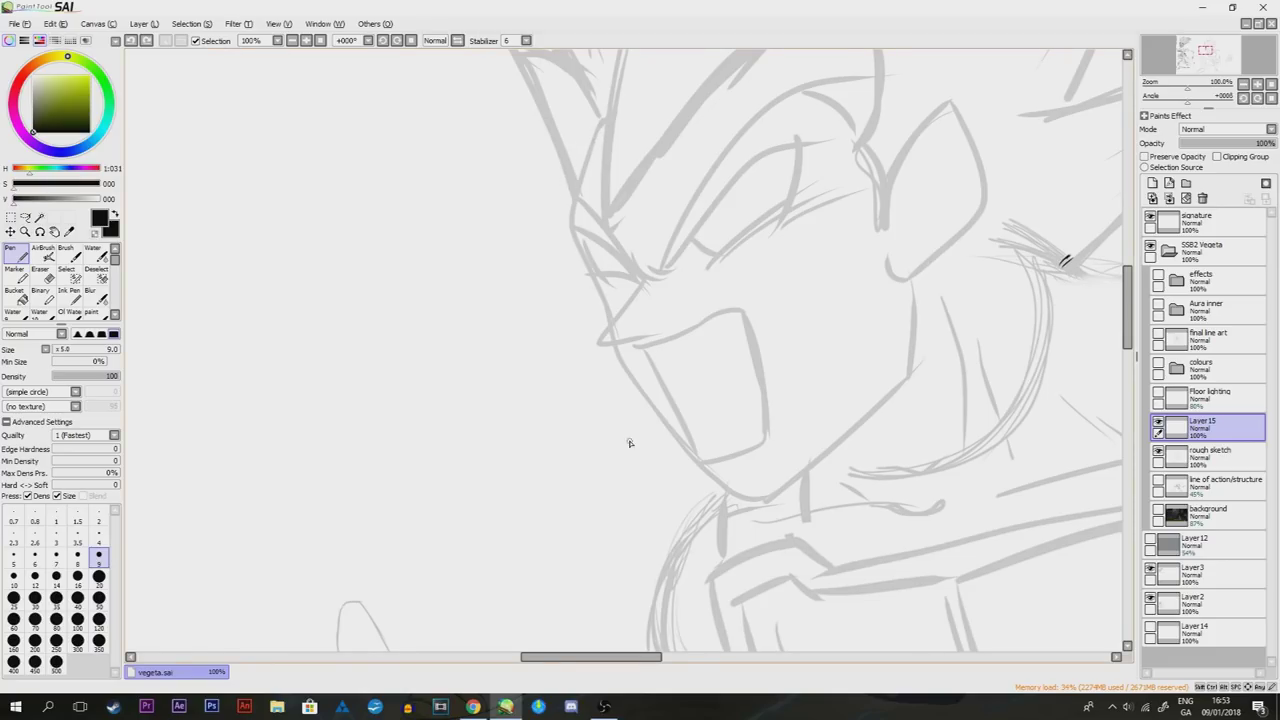
# Trace the face outline from the forehead around the chin to the ear on the new layer, and undo all its strokes
pyautogui.moveTo(600, 121)
pyautogui.mouseDown()
pyautogui.moveTo(574, 232)
pyautogui.moveTo(602, 328)
pyautogui.moveTo(714, 487)
pyautogui.moveTo(772, 501)
pyautogui.moveTo(773, 477)
pyautogui.moveTo(765, 498)
pyautogui.moveTo(915, 366)
pyautogui.moveTo(917, 309)
pyautogui.mouseUp()
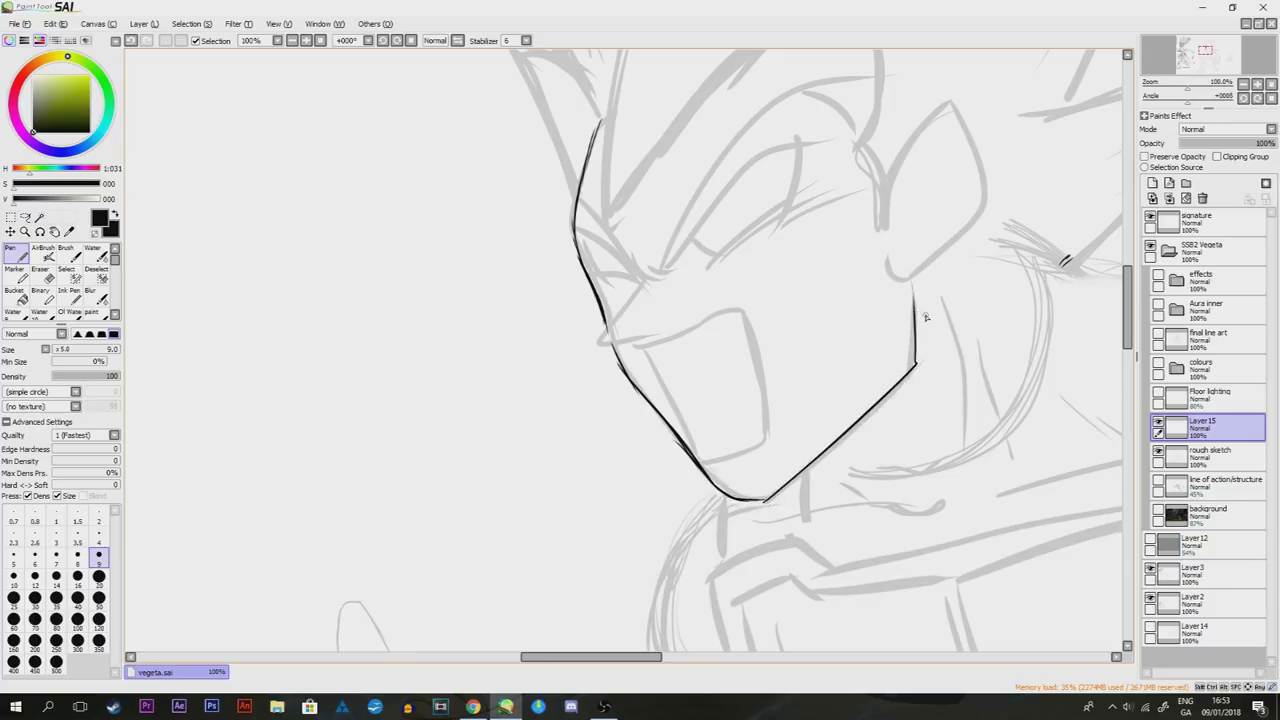
pyautogui.hotkey('ctrl', 'z')
pyautogui.hotkey('ctrl', 'z')
pyautogui.hotkey('ctrl', 'z')
pyautogui.hotkey('ctrl', 'z')
pyautogui.hotkey('ctrl', 'z')
pyautogui.hotkey('ctrl', 'z')
pyautogui.hotkey('ctrl', 'z')
pyautogui.hotkey('ctrl', 'z')
pyautogui.hotkey('ctrl', 'z')
pyautogui.hotkey('ctrl', 'z')
pyautogui.hotkey('ctrl', 'z')
pyautogui.hotkey('ctrl', 'z')
pyautogui.hotkey('ctrl', 'z')
pyautogui.hotkey('ctrl', 'z')
pyautogui.hotkey('ctrl', 'z')
pyautogui.hotkey('ctrl', 'z')
pyautogui.hotkey('ctrl', 'z')
pyautogui.hotkey('ctrl', 'z')
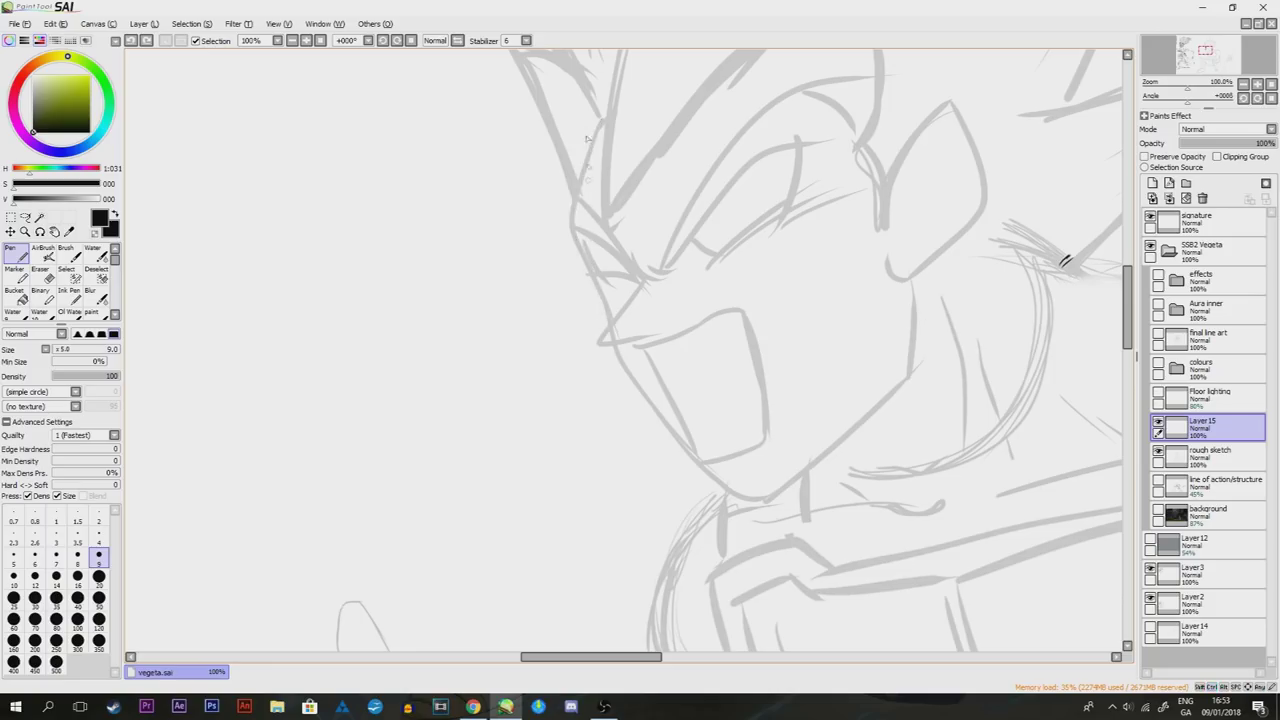
# Ink the forehead, cheek, chin and jaw outline with long smooth strokes, undoing and redrawing each stroke until it follows the sketch
pyautogui.moveTo(605, 116)
pyautogui.mouseDown()
pyautogui.moveTo(572, 220)
pyautogui.moveTo(606, 314)
pyautogui.mouseUp()
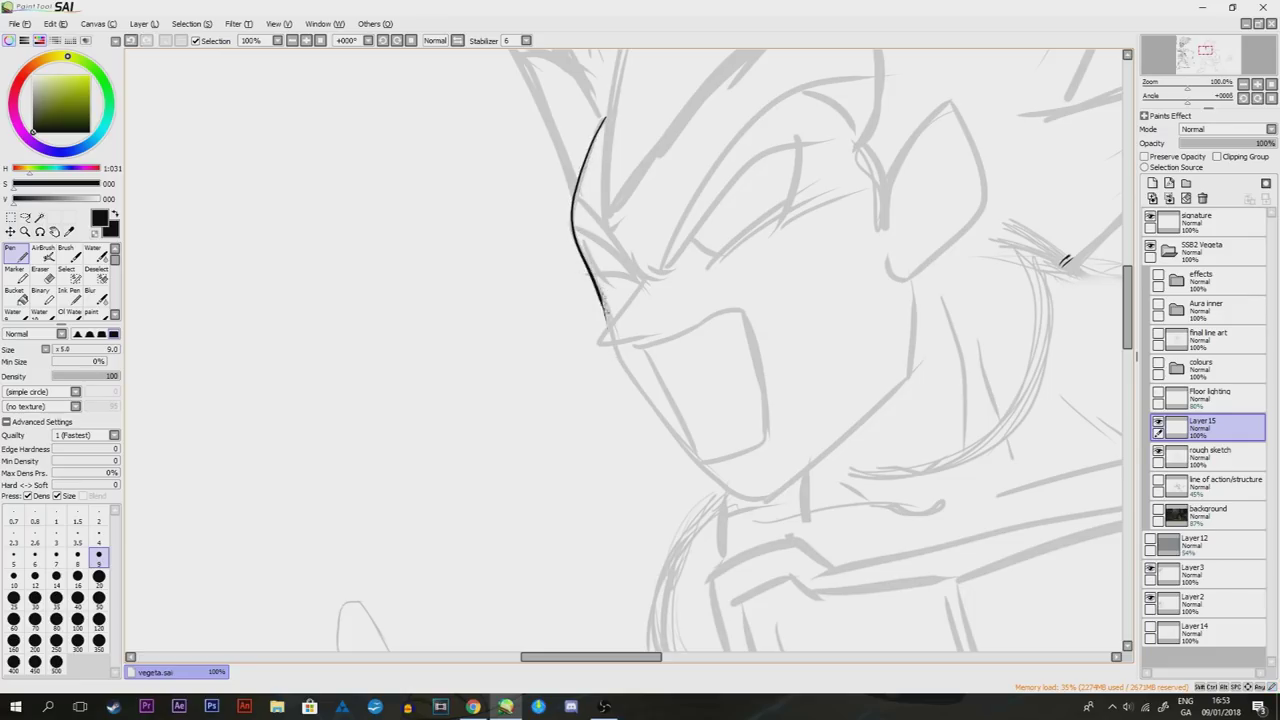
pyautogui.hotkey('ctrl', 'z')
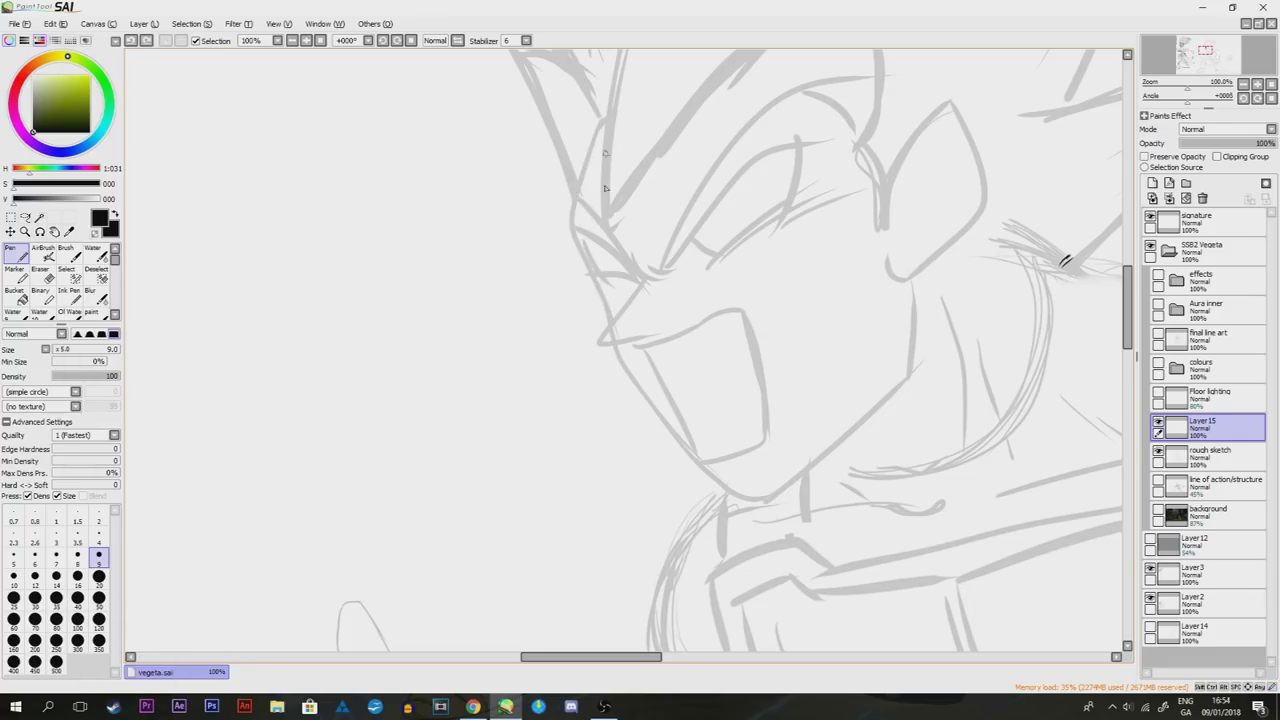
pyautogui.moveTo(598, 294); pyautogui.dragTo(571, 112)
pyautogui.hotkey('ctrl', 'z')
pyautogui.moveTo(601, 300)
pyautogui.mouseDown()
pyautogui.moveTo(579, 243)
pyautogui.moveTo(618, 80)
pyautogui.moveTo(573, 218)
pyautogui.moveTo(626, 372)
pyautogui.moveTo(748, 504)
pyautogui.mouseUp()
pyautogui.hotkey('ctrl', 'z')
pyautogui.hotkey('ctrl', 'z')
pyautogui.moveTo(613, 342)
pyautogui.mouseDown()
pyautogui.moveTo(619, 367)
pyautogui.moveTo(746, 500)
pyautogui.moveTo(910, 366)
pyautogui.mouseUp()
pyautogui.hotkey('ctrl', 'z')
pyautogui.moveTo(736, 496)
pyautogui.mouseDown()
pyautogui.moveTo(821, 480)
pyautogui.moveTo(768, 503)
pyautogui.moveTo(914, 361)
pyautogui.moveTo(900, 388)
pyautogui.moveTo(916, 288)
pyautogui.mouseUp()
pyautogui.press('e')
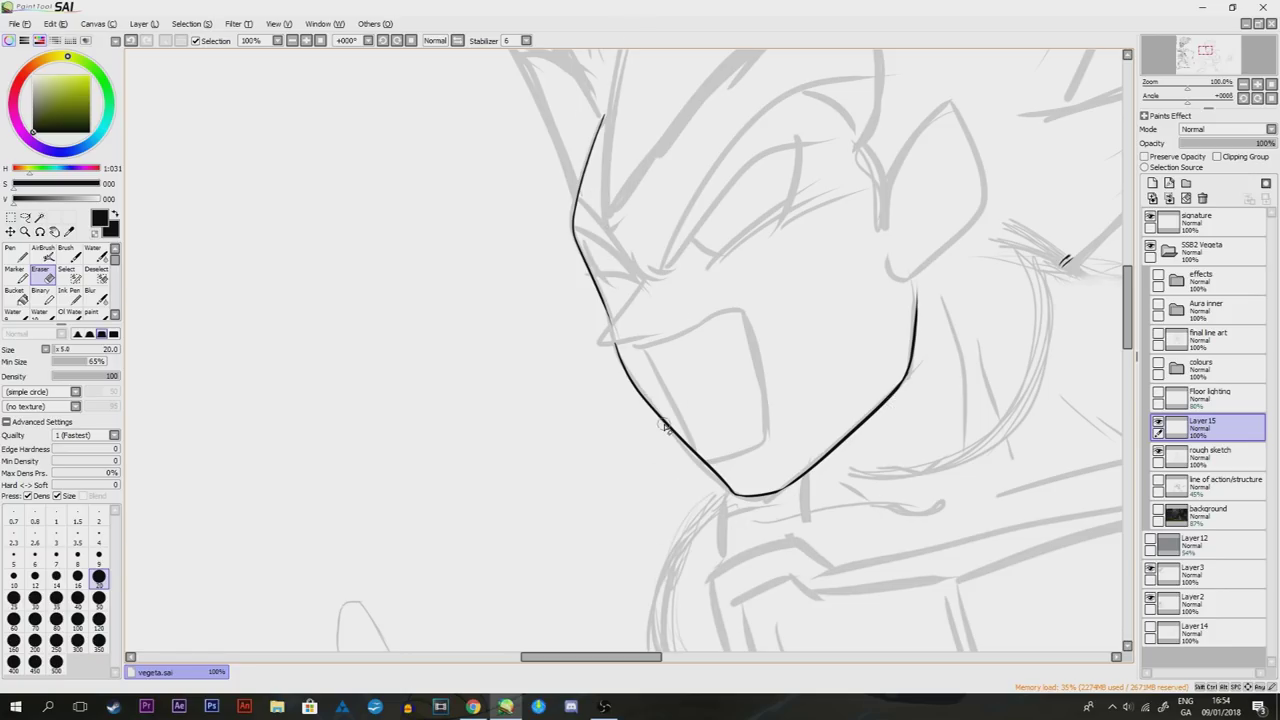
pyautogui.press('n')
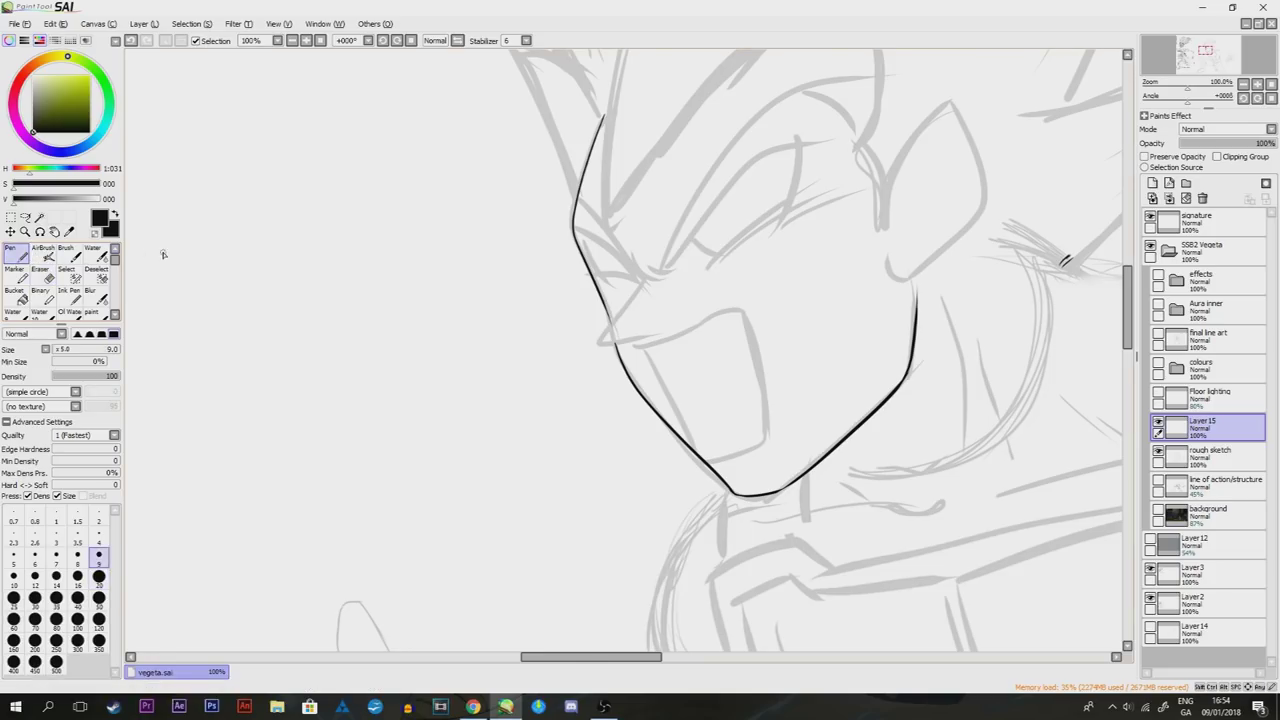
# Ink the pointed nose, the upper lip and the far side of the open mouth over the rough sketch
pyautogui.moveTo(636, 282)
pyautogui.mouseDown()
pyautogui.moveTo(601, 340)
pyautogui.moveTo(665, 347)
pyautogui.moveTo(654, 323)
pyautogui.moveTo(656, 339)
pyautogui.mouseUp()
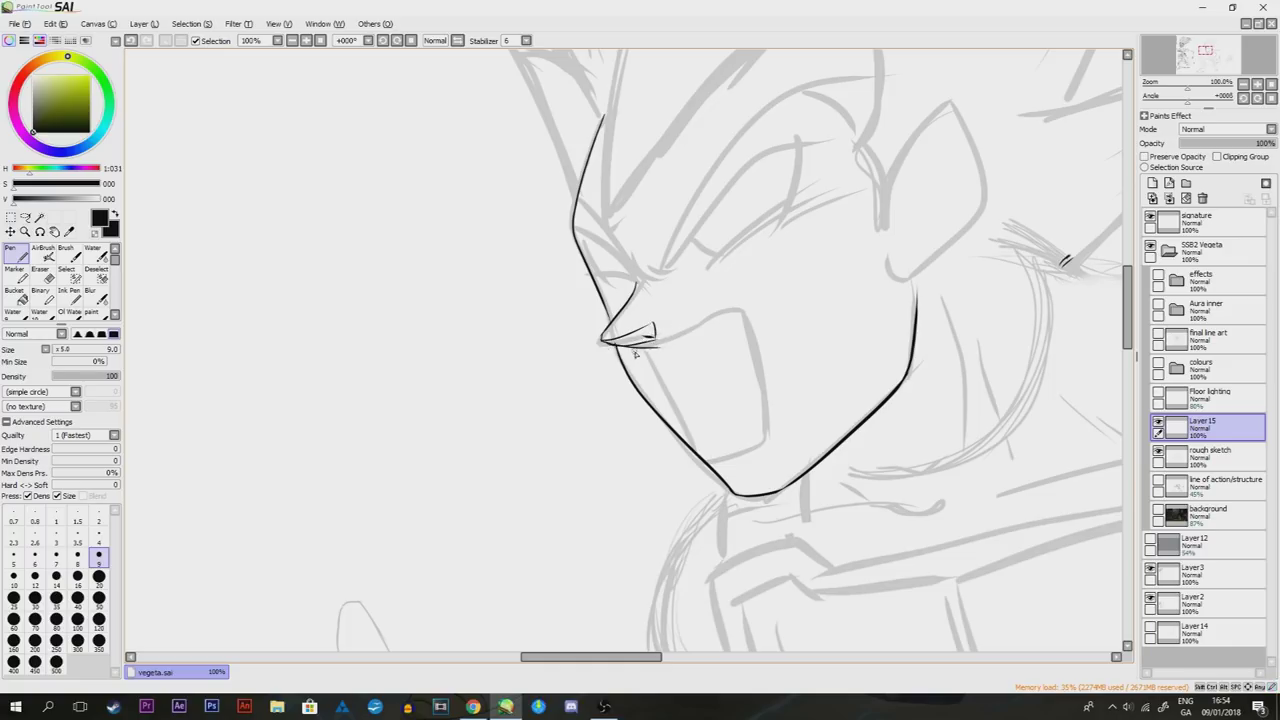
pyautogui.moveTo(634, 350); pyautogui.dragTo(727, 306)
pyautogui.hotkey('ctrl', 'z')
pyautogui.hotkey('ctrl', 'z')
pyautogui.moveTo(638, 348)
pyautogui.mouseDown()
pyautogui.moveTo(757, 306)
pyautogui.moveTo(764, 442)
pyautogui.mouseUp()
# Ink the curved brow and the outline of the near eye over the rough sketch
pyautogui.moveTo(655, 280)
pyautogui.mouseDown()
pyautogui.moveTo(689, 187)
pyautogui.moveTo(800, 70)
pyautogui.mouseUp()
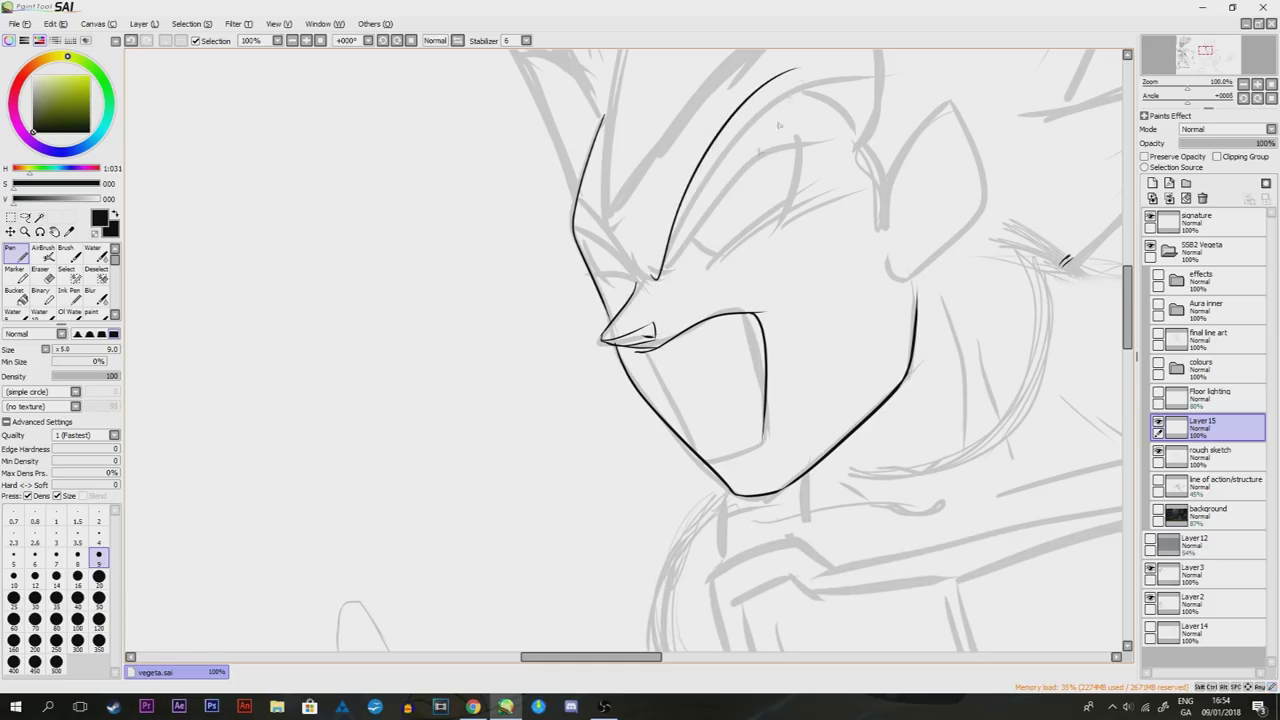
pyautogui.moveTo(664, 276)
pyautogui.mouseDown()
pyautogui.moveTo(702, 205)
pyautogui.moveTo(812, 112)
pyautogui.mouseUp()
pyautogui.moveTo(780, 68)
pyautogui.mouseDown()
pyautogui.moveTo(822, 112)
pyautogui.moveTo(793, 192)
pyautogui.mouseUp()
pyautogui.moveTo(690, 262); pyautogui.dragTo(778, 197)
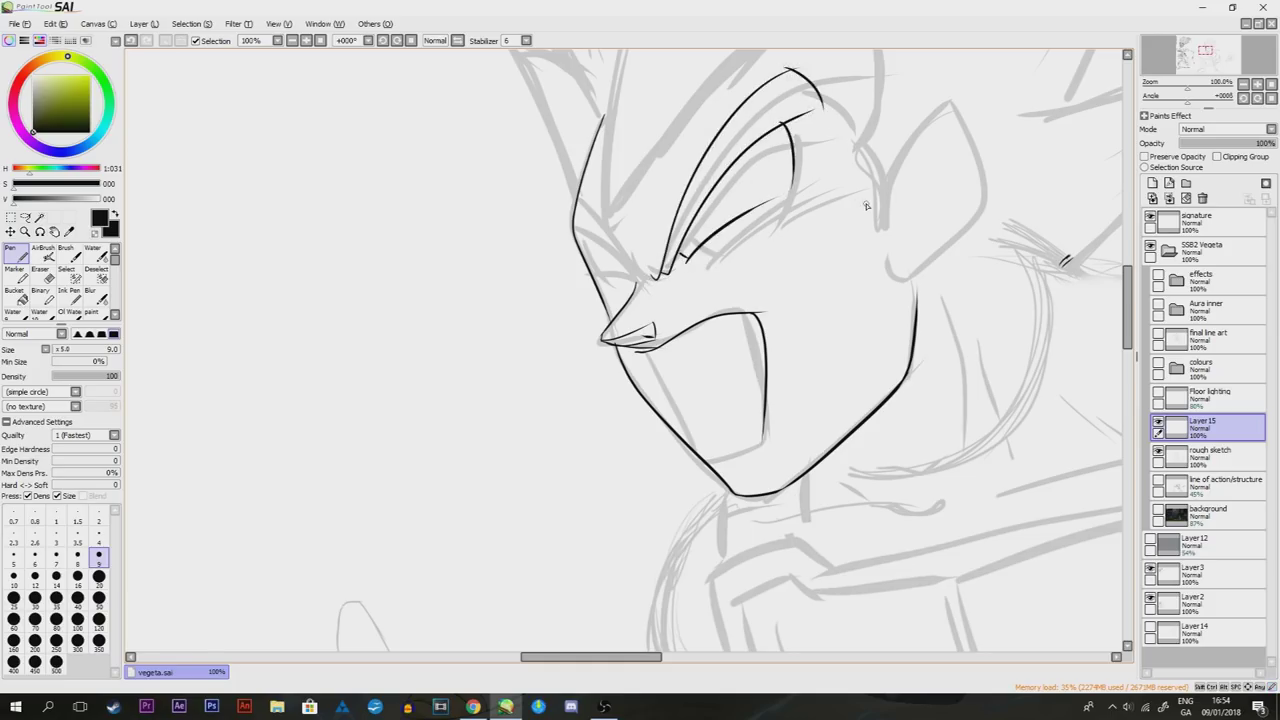
# Undo all inked strokes of the eye, brow, mouth, nose and face outline
pyautogui.hotkey('ctrl', 'z')
pyautogui.hotkey('ctrl', 'z')
pyautogui.hotkey('ctrl', 'z')
pyautogui.hotkey('ctrl', 'z')
pyautogui.hotkey('ctrl', 'z')
pyautogui.hotkey('ctrl', 'z')
pyautogui.hotkey('ctrl', 'z')
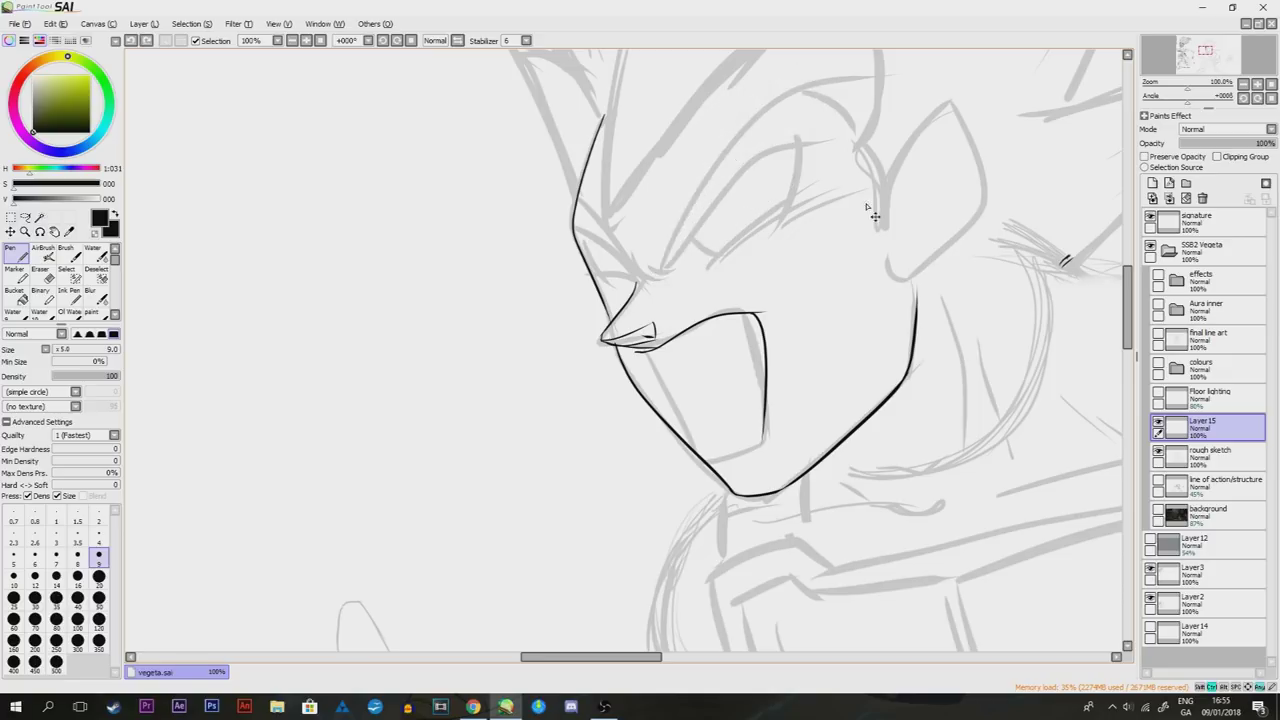
pyautogui.hotkey('ctrl', 'z')
pyautogui.hotkey('ctrl', 'z')
pyautogui.hotkey('ctrl', 'z')
pyautogui.hotkey('ctrl', 'z')
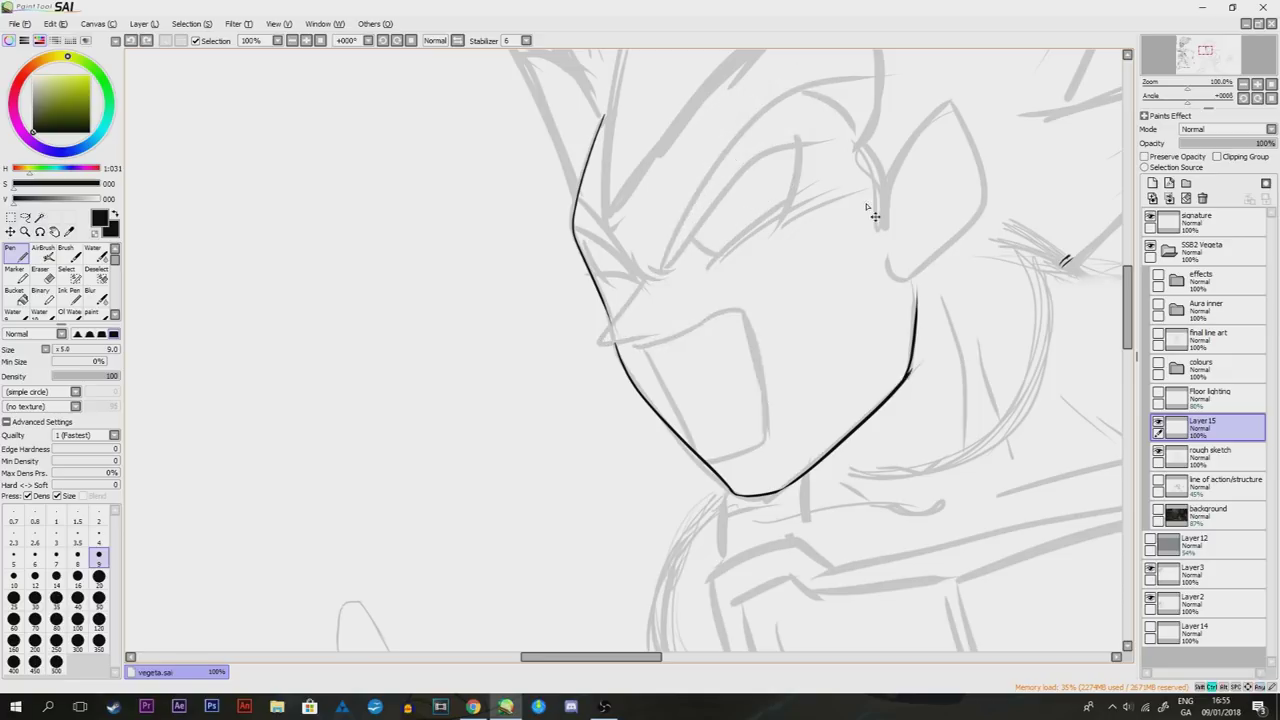
pyautogui.hotkey('ctrl', 'z')
pyautogui.hotkey('ctrl', 'z')
pyautogui.hotkey('ctrl', 'z')
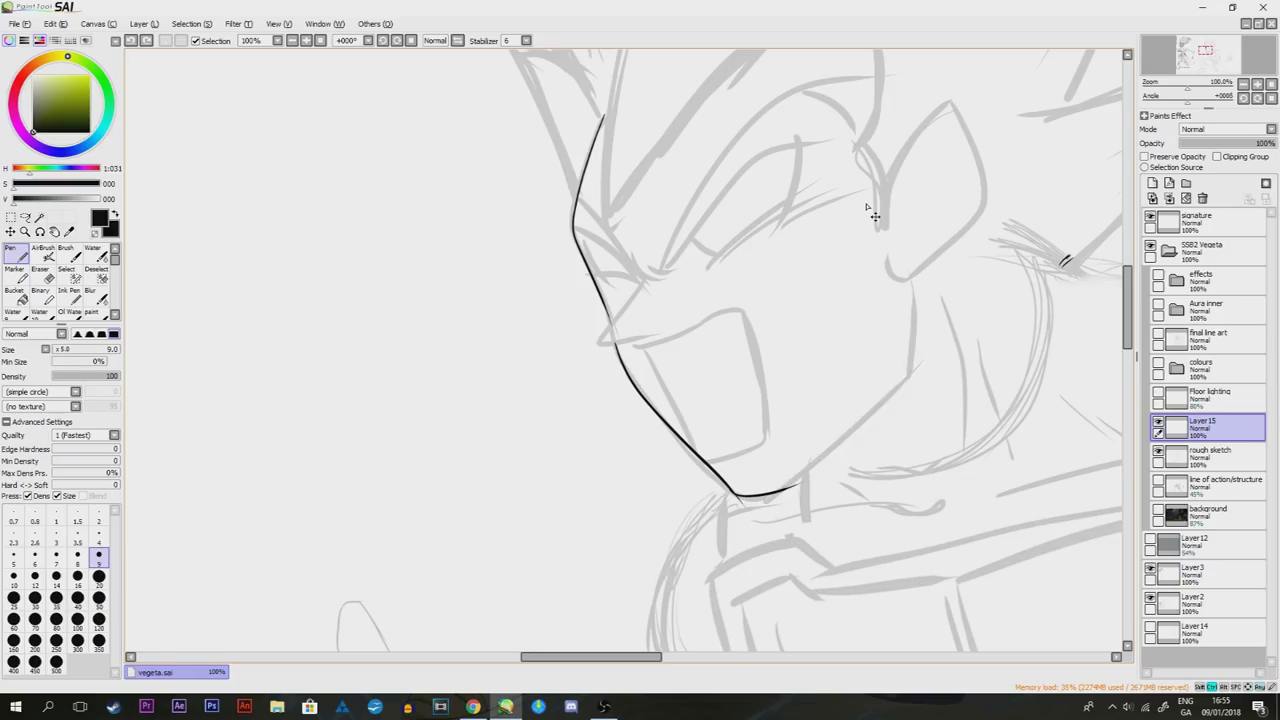
pyautogui.hotkey('ctrl', 'z')
pyautogui.hotkey('ctrl', 'z')
pyautogui.hotkey('ctrl', 'z')
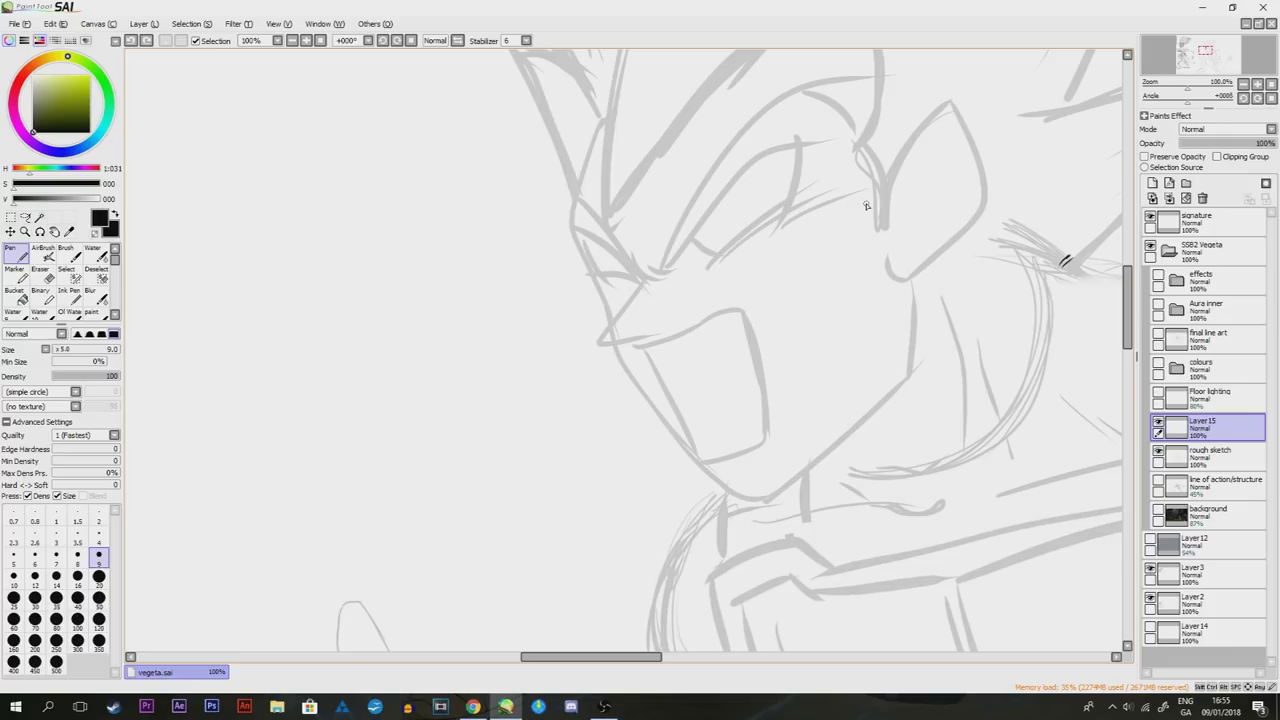
# Show the whole figure's final line art alone by hiding the practice layer and the rough sketch
pyautogui.scroll(-3, 866, 205)
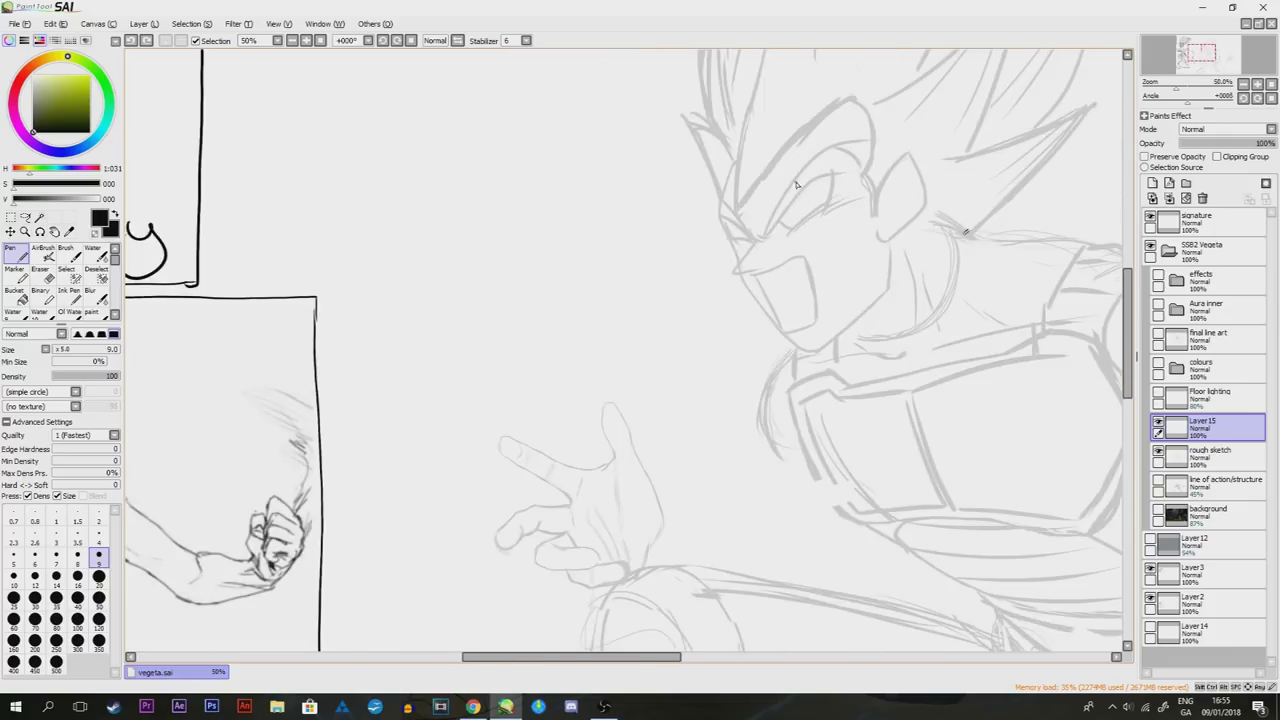
pyautogui.scroll(-3, 670, 337)
pyautogui.click(1158, 337)
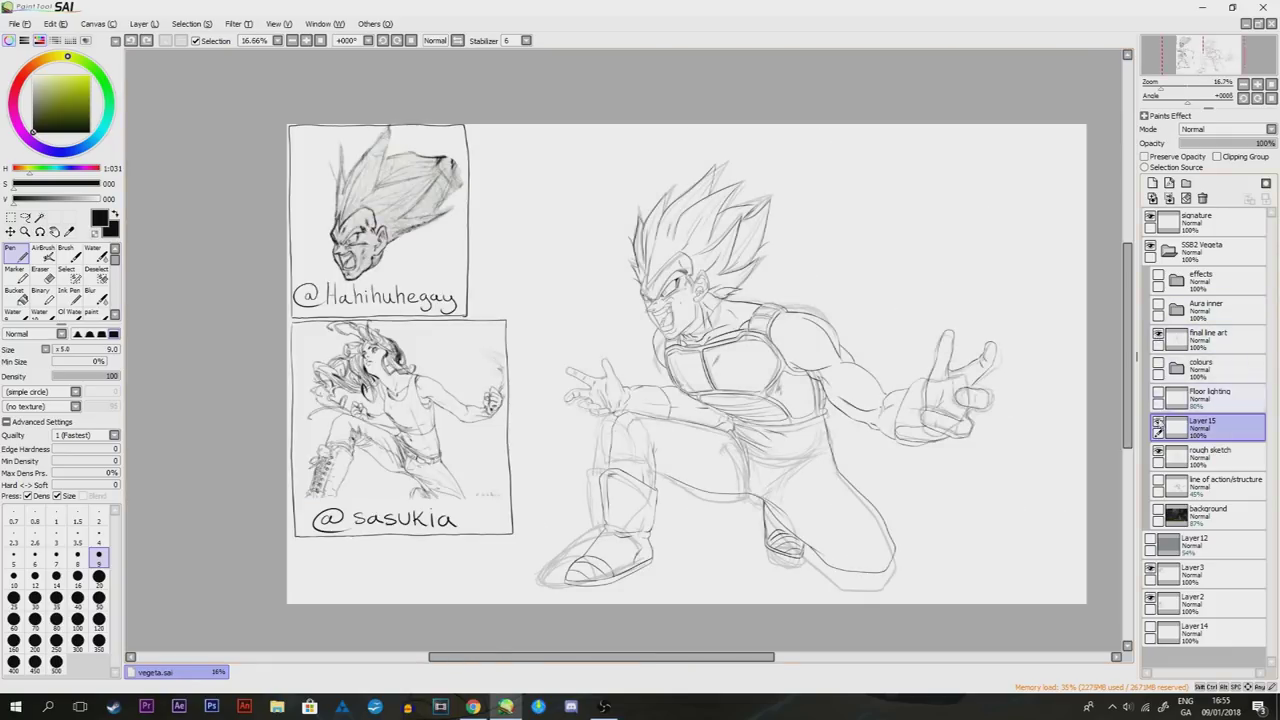
pyautogui.click(1158, 425)
pyautogui.click(1158, 454)
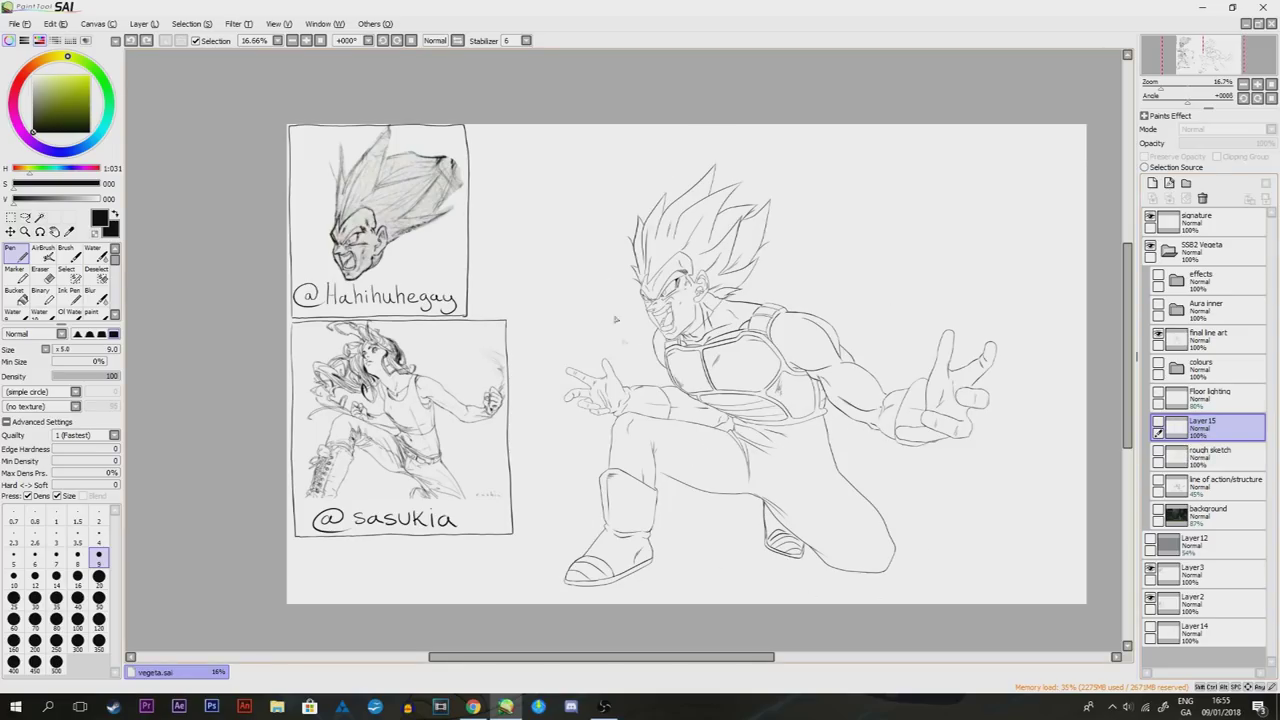
# Draw shoulder, torso and leg guide lines over the figure on the final line art layer, and undo them
pyautogui.click(1210, 338)
pyautogui.moveTo(648, 350)
pyautogui.mouseDown()
pyautogui.moveTo(832, 330)
pyautogui.moveTo(786, 343)
pyautogui.moveTo(678, 338)
pyautogui.moveTo(888, 576)
pyautogui.mouseUp()
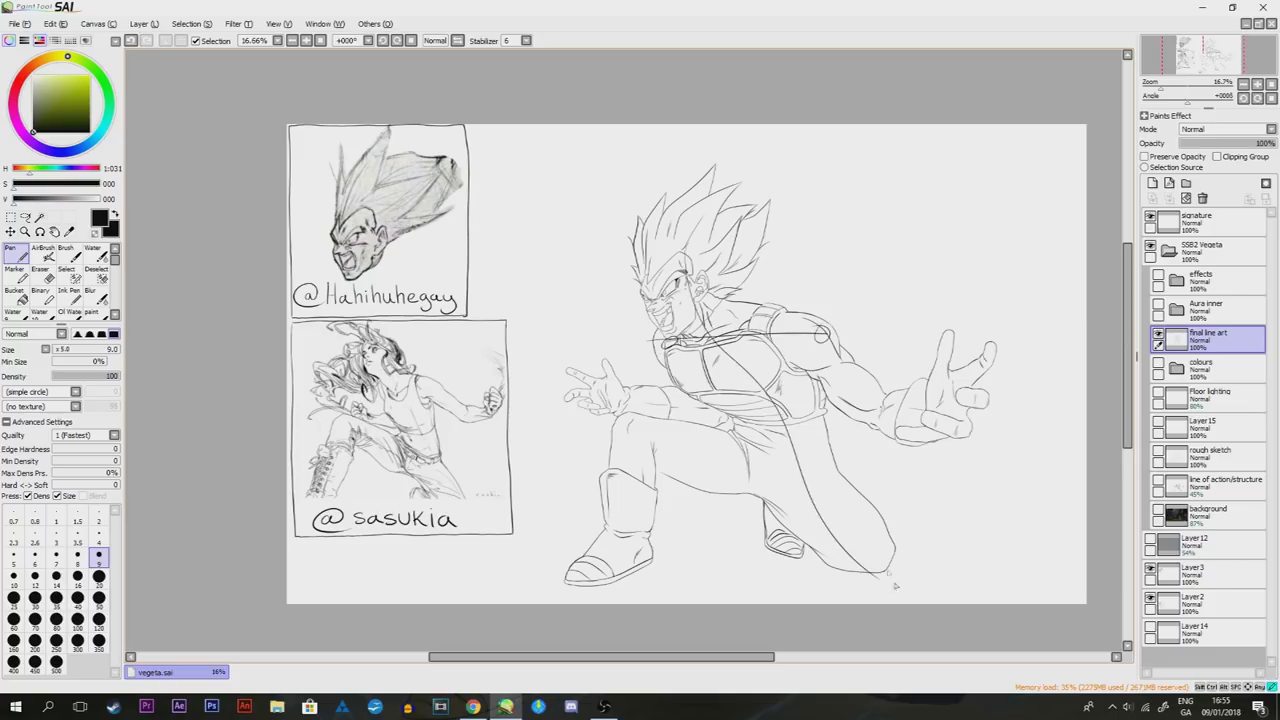
pyautogui.moveTo(734, 432); pyautogui.dragTo(820, 474)
pyautogui.hotkey('ctrl', 'z')
pyautogui.hotkey('ctrl', 'z')
pyautogui.hotkey('ctrl', 'z')
pyautogui.hotkey('ctrl', 'z')
pyautogui.hotkey('ctrl', 'z')
pyautogui.hotkey('ctrl', 'z')
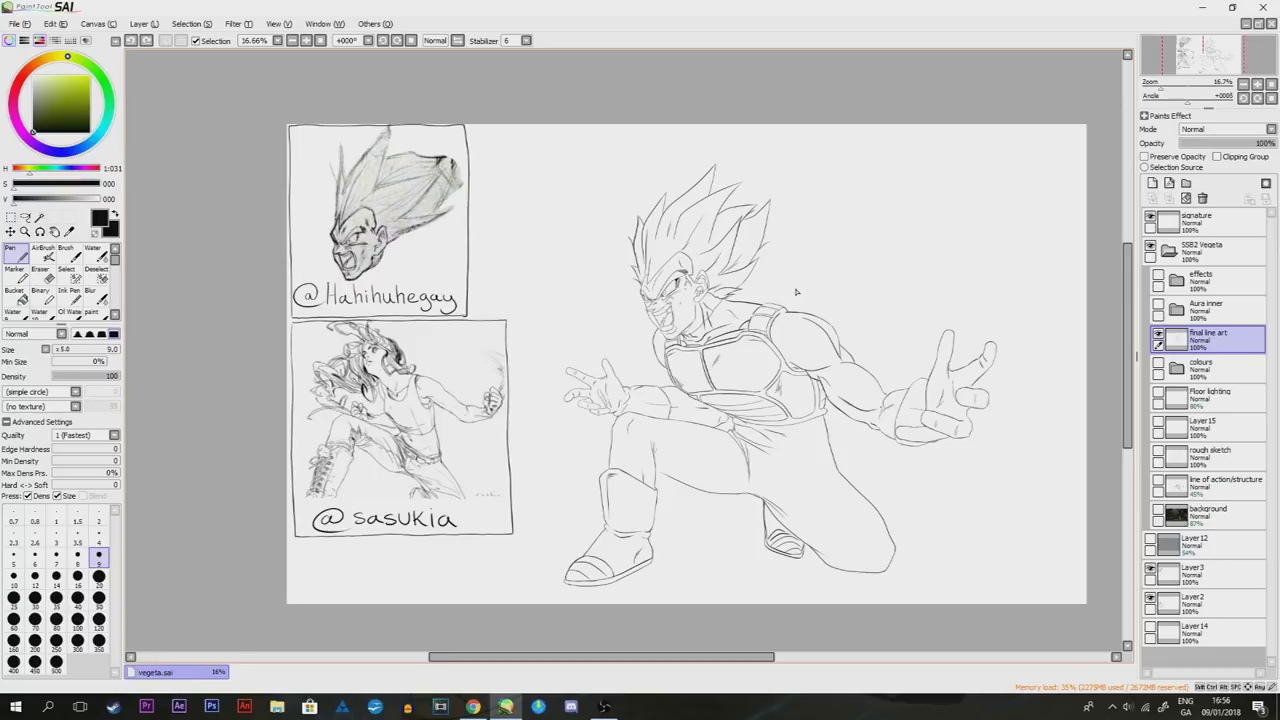
# Ink the paired cross lines of the shoulder strap on Layer15 over the rough sketch, with the canvas rotated to -45°
pyautogui.scroll(4, 677, 190)
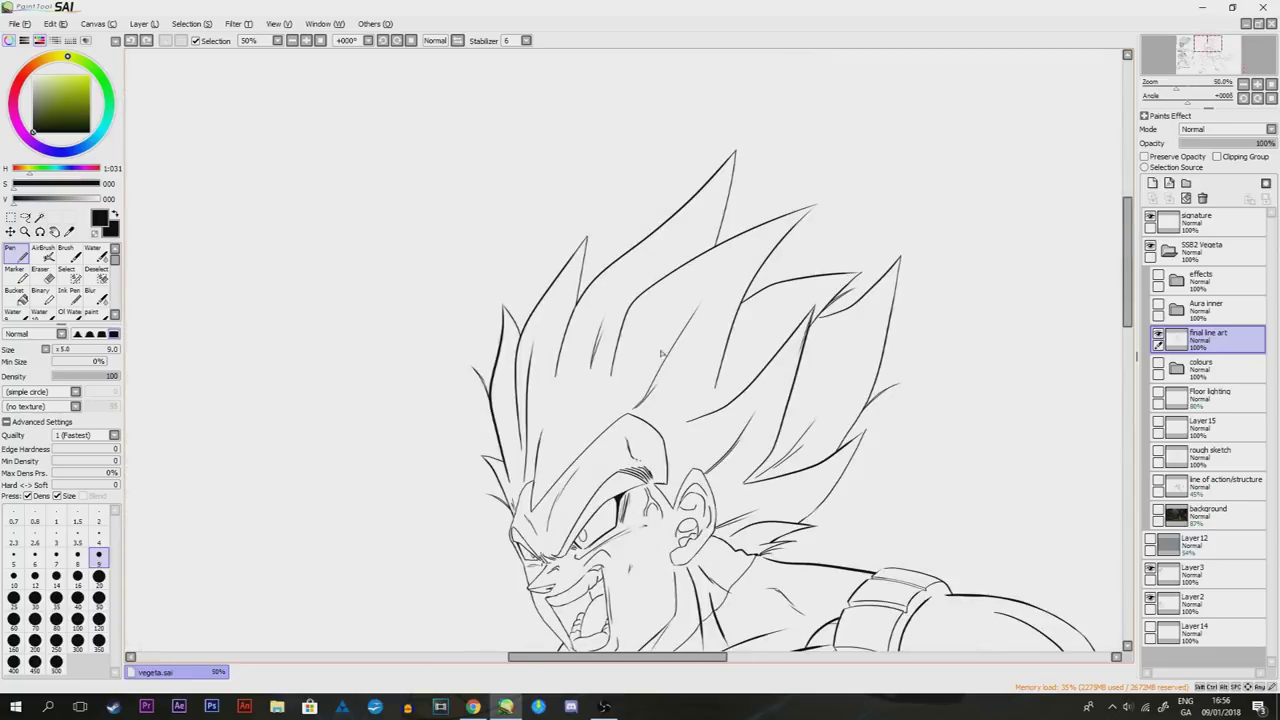
pyautogui.scroll(-4, 655, 378)
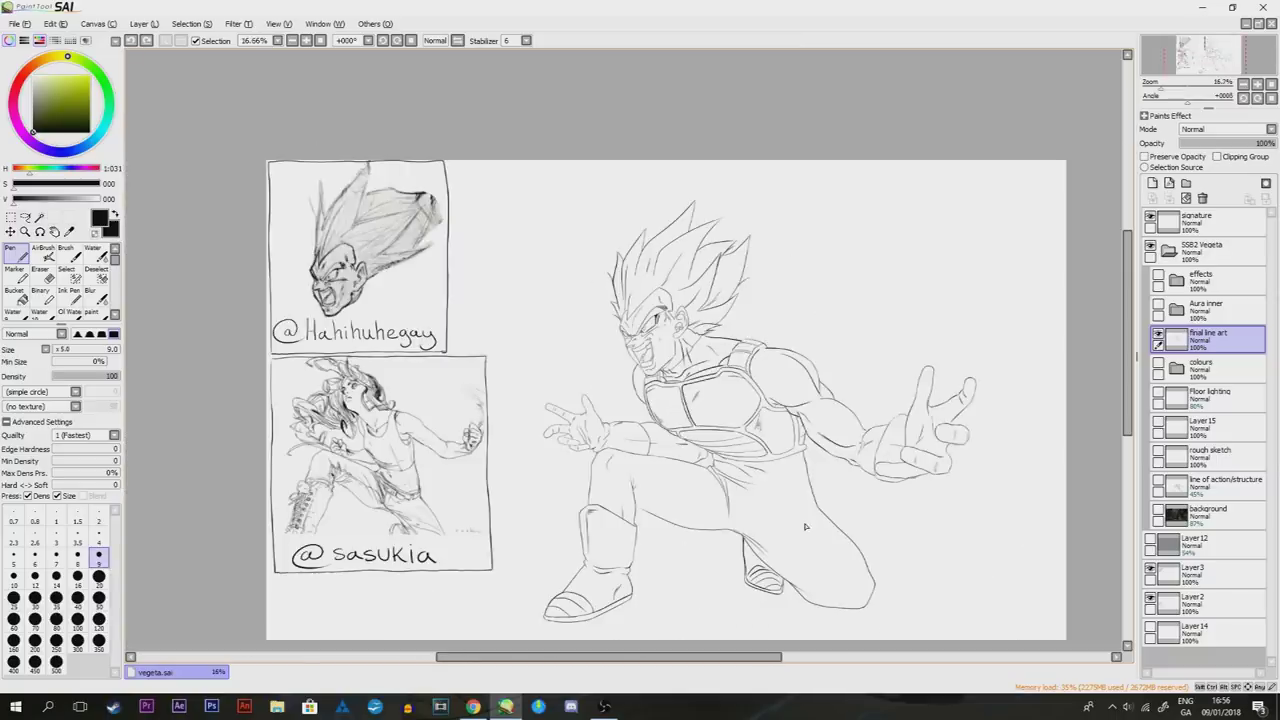
pyautogui.scroll(5, 726, 345)
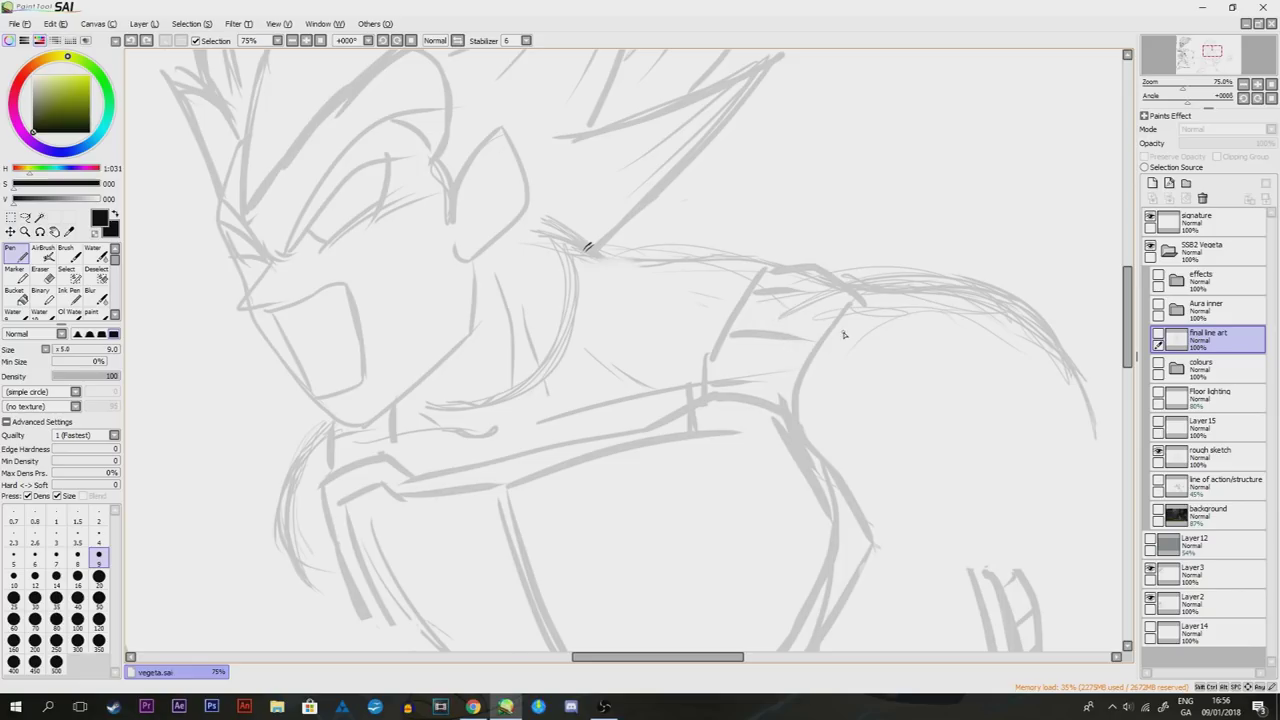
pyautogui.press('Delete')
pyautogui.press('Delete')
pyautogui.press('Delete')
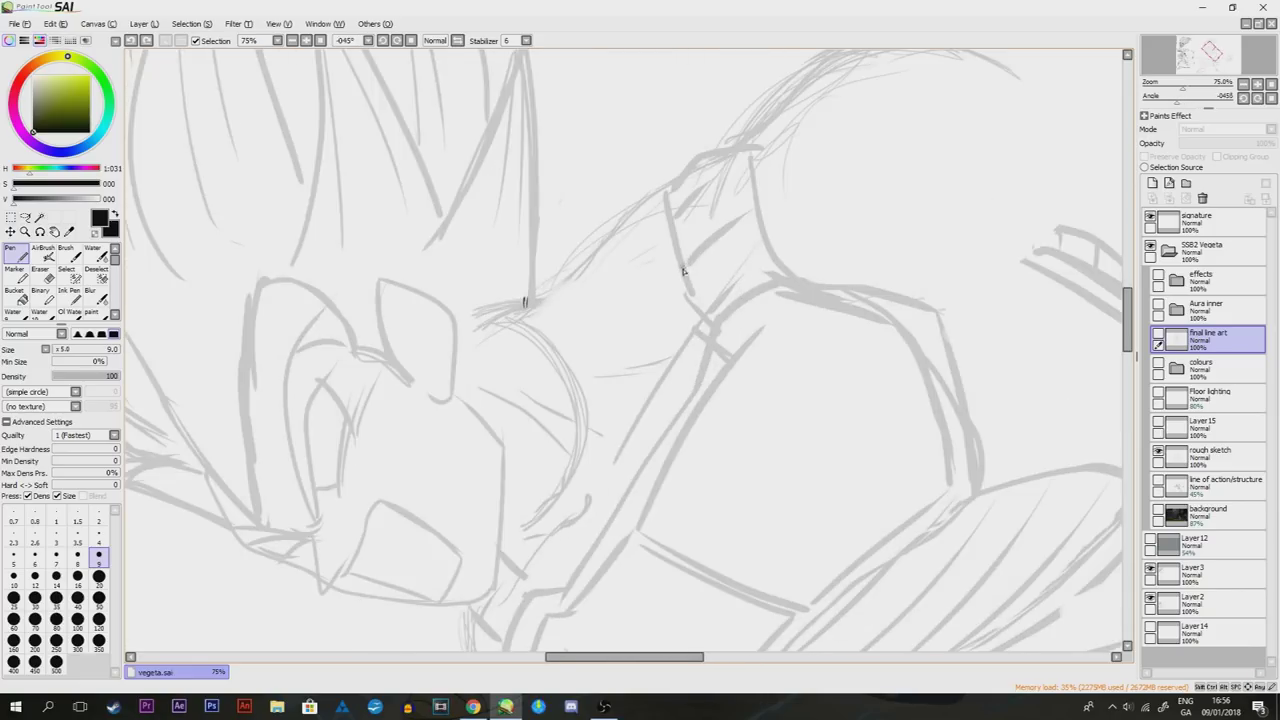
pyautogui.keyDown('ctrl'); pyautogui.keyDown('shift'); pyautogui.click(755, 173); pyautogui.keyUp('shift'); pyautogui.keyUp('ctrl')
pyautogui.moveTo(686, 269); pyautogui.dragTo(755, 209)
pyautogui.moveTo(670, 210); pyautogui.dragTo(741, 157)
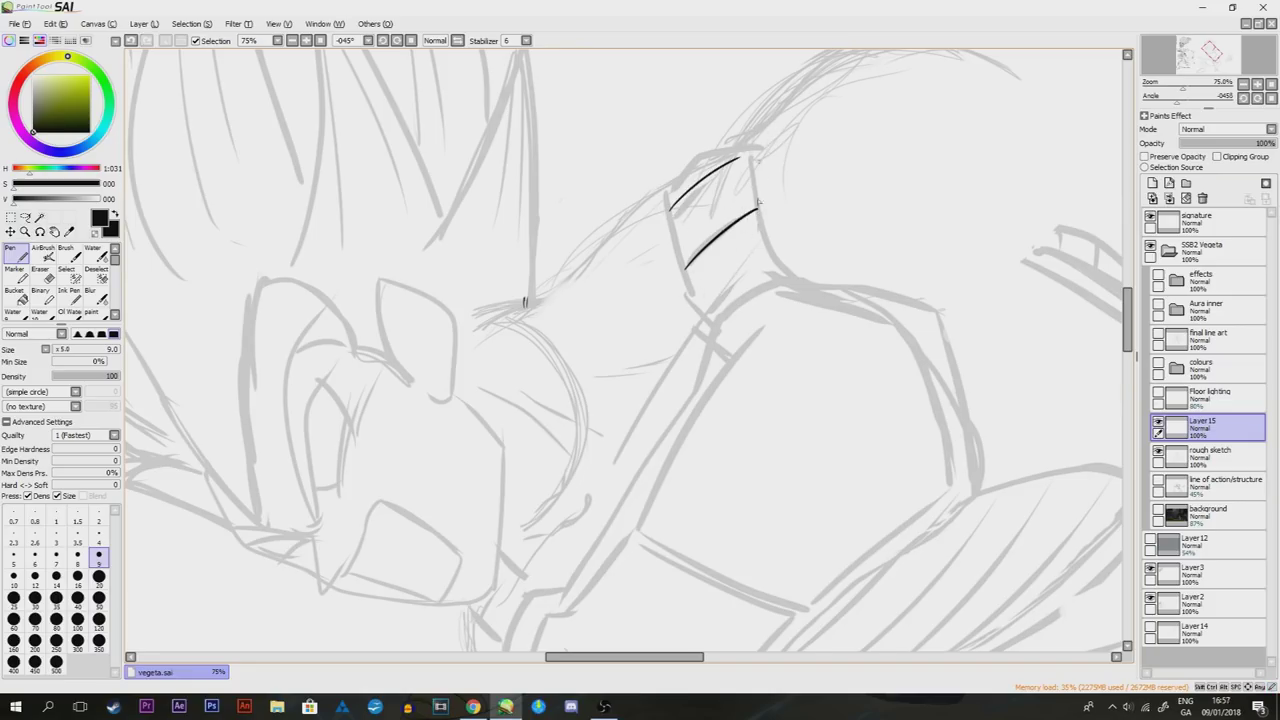
pyautogui.moveTo(686, 278); pyautogui.dragTo(758, 211)
pyautogui.moveTo(669, 213); pyautogui.dragTo(745, 157)
# Rotate the canvas to +22° and ink the double curved armhole edge below the shoulder strap, undoing the unsatisfactory attempts
pyautogui.press('End')
pyautogui.press('End')
pyautogui.press('End')
pyautogui.press('End')
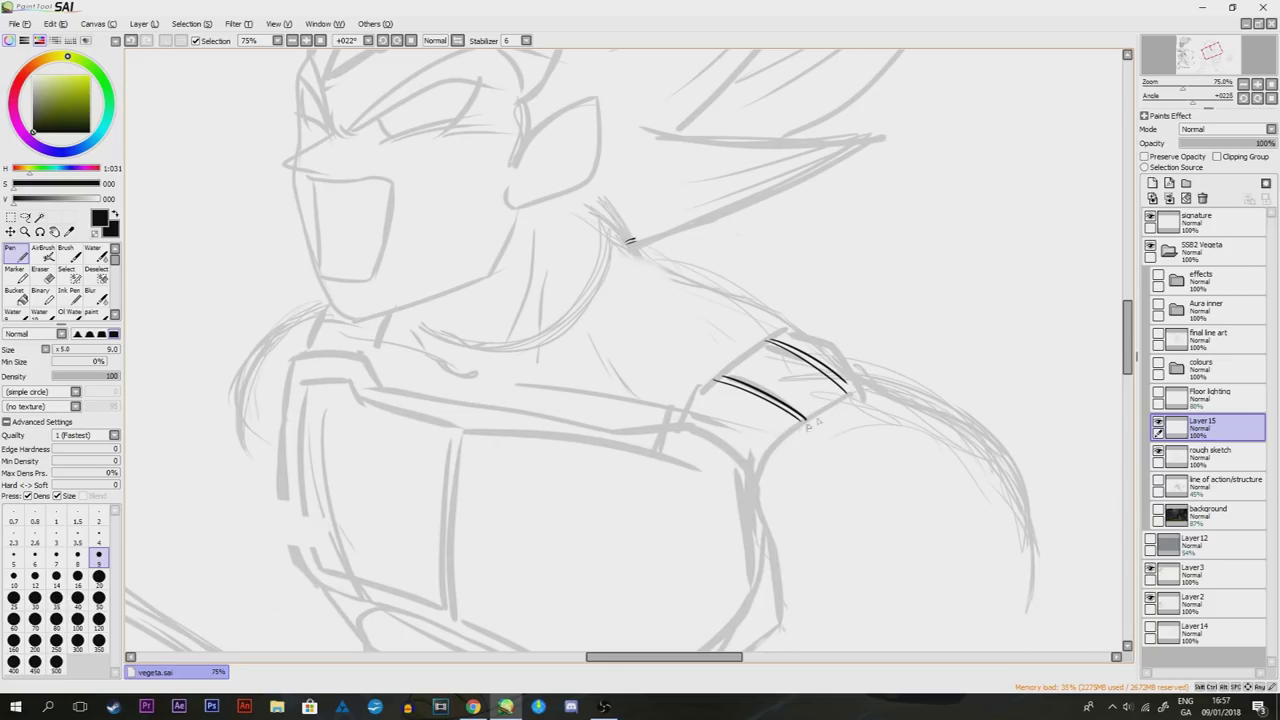
pyautogui.moveTo(755, 477)
pyautogui.mouseDown()
pyautogui.moveTo(868, 382)
pyautogui.moveTo(805, 423)
pyautogui.moveTo(848, 393)
pyautogui.mouseUp()
pyautogui.hotkey('ctrl', 'z')
pyautogui.moveTo(766, 476); pyautogui.dragTo(808, 424)
pyautogui.hotkey('ctrl', 'z')
pyautogui.moveTo(756, 500)
pyautogui.mouseDown()
pyautogui.moveTo(782, 455)
pyautogui.moveTo(850, 400)
pyautogui.mouseUp()
pyautogui.hotkey('ctrl', 'z')
pyautogui.moveTo(756, 500)
pyautogui.mouseDown()
pyautogui.moveTo(831, 414)
pyautogui.moveTo(884, 393)
pyautogui.mouseUp()
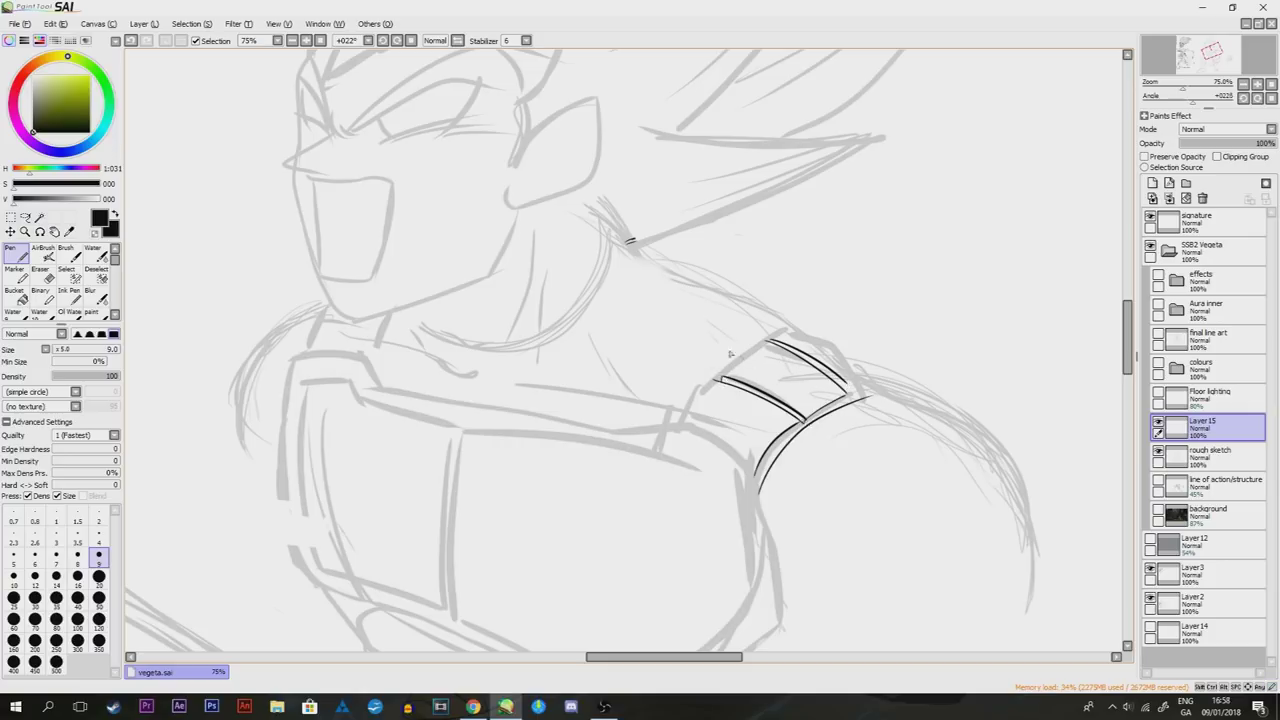
# Ink the shoulder strap's neck-side edge and the curved outline over its far end
pyautogui.moveTo(720, 380); pyautogui.dragTo(772, 341)
pyautogui.hotkey('ctrl', 'z')
pyautogui.moveTo(770, 343)
pyautogui.mouseDown()
pyautogui.moveTo(714, 382)
pyautogui.moveTo(684, 421)
pyautogui.mouseUp()
pyautogui.moveTo(770, 345)
pyautogui.mouseDown()
pyautogui.moveTo(806, 326)
pyautogui.moveTo(880, 392)
pyautogui.mouseUp()
pyautogui.hotkey('ctrl', 'z')
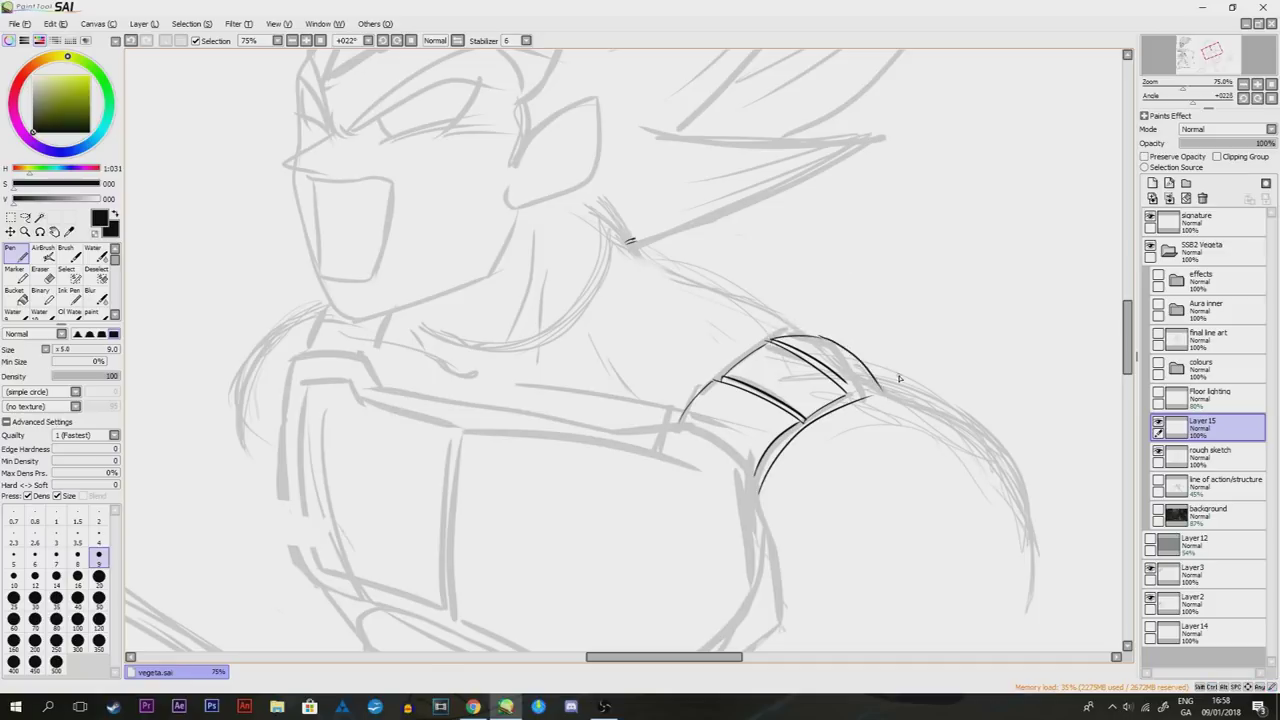
pyautogui.scroll(-5, 899, 378)
pyautogui.scroll(2, 885, 378)
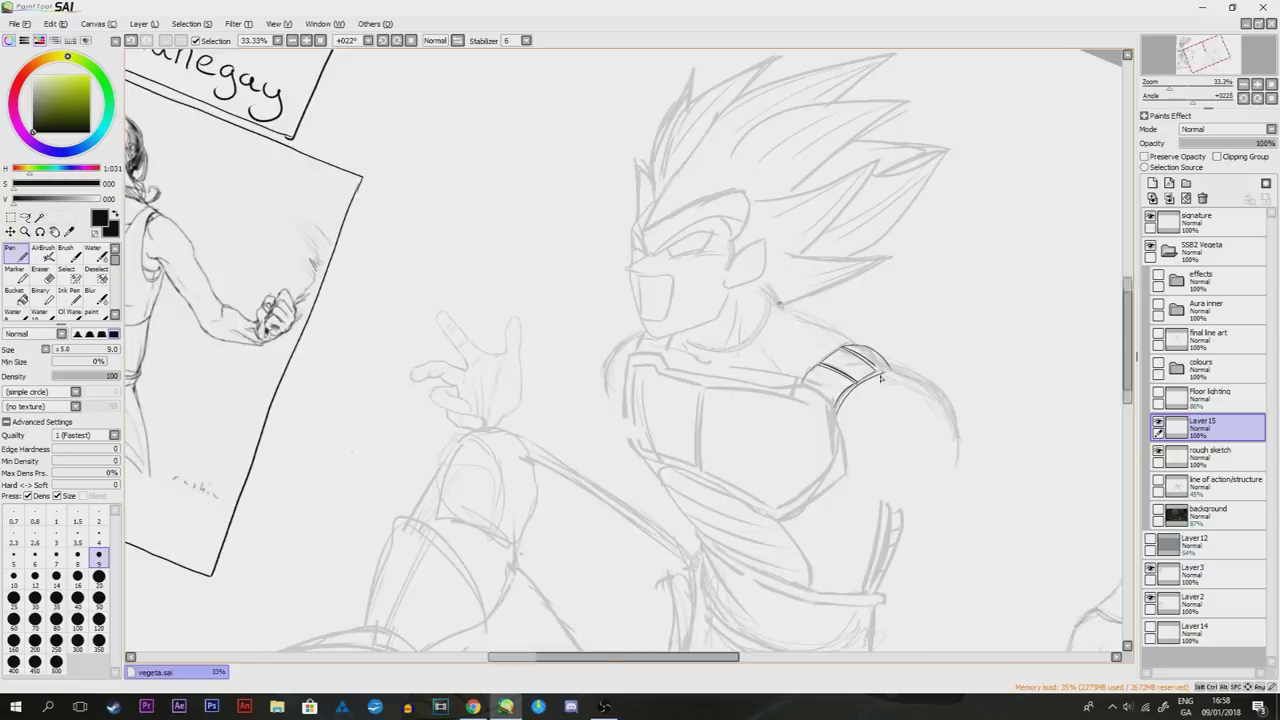
pyautogui.scroll(3, 881, 378)
pyautogui.scroll(-3, 876, 378)
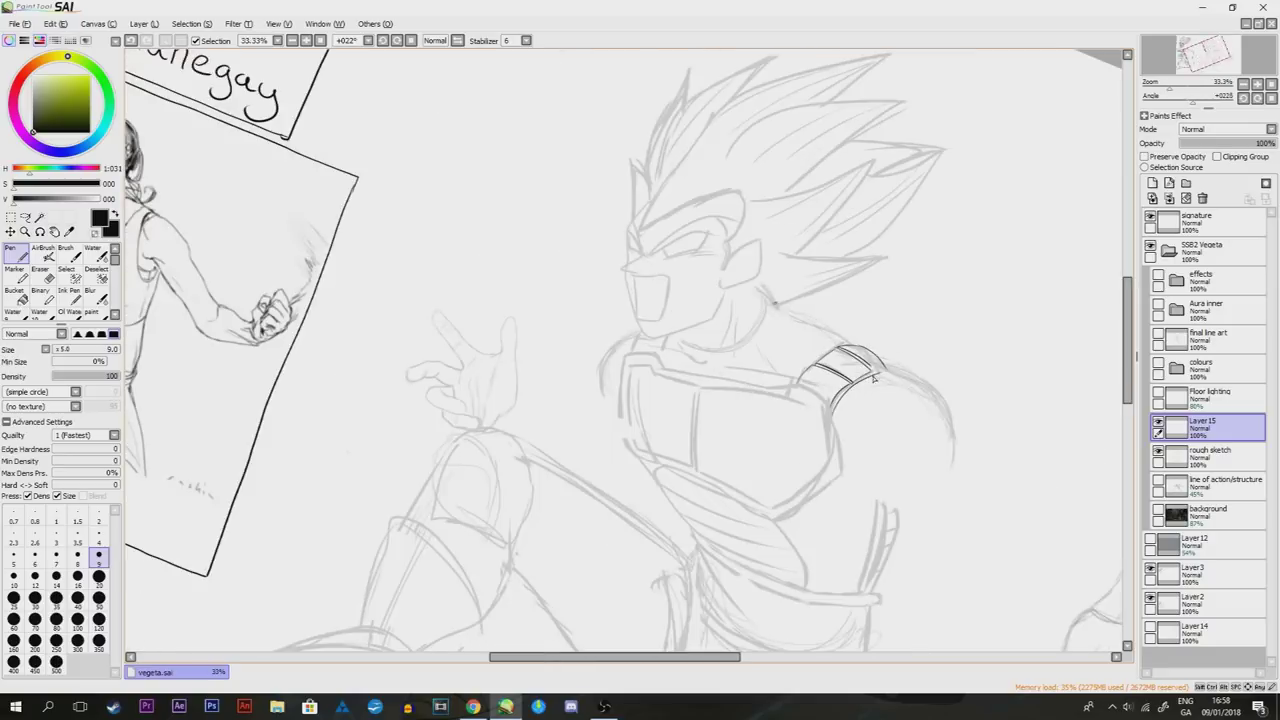
pyautogui.scroll(5, 876, 378)
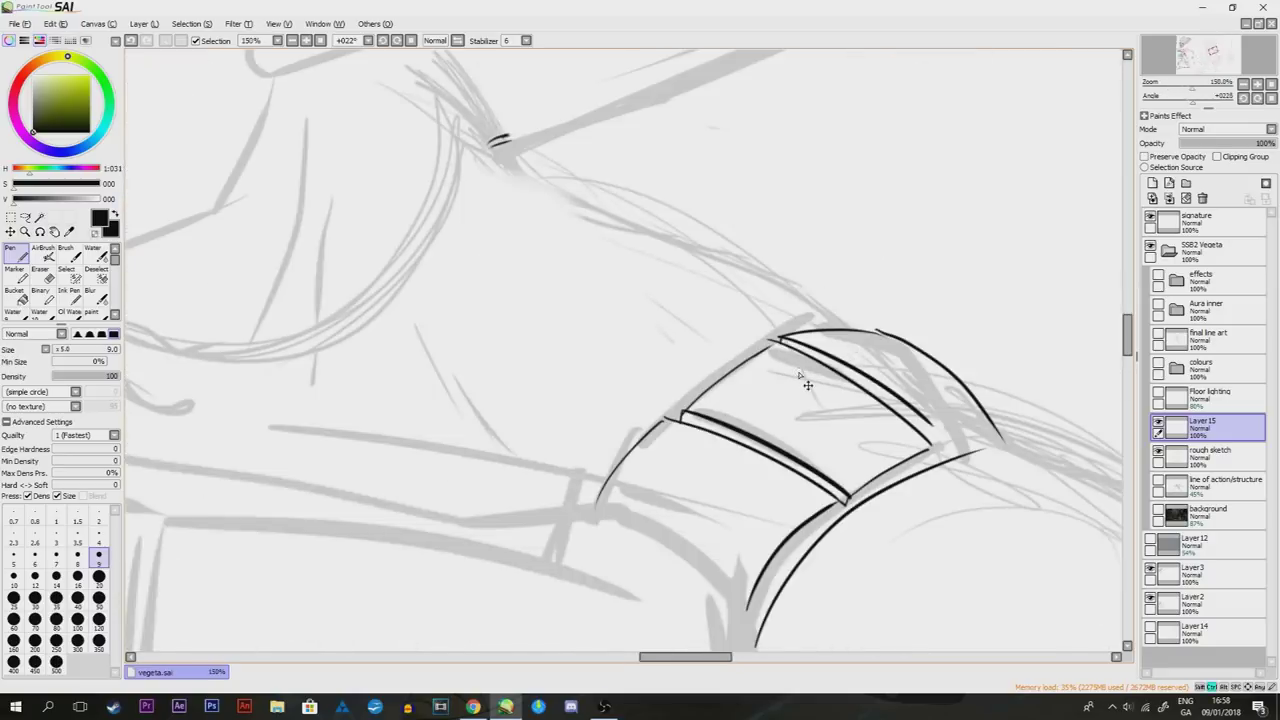
# Undo all inked strokes of the shoulder strap and reset the canvas rotation
pyautogui.hotkey('ctrl', 'z')
pyautogui.hotkey('ctrl', 'z')
pyautogui.hotkey('ctrl', 'z')
pyautogui.hotkey('ctrl', 'z')
pyautogui.hotkey('ctrl', 'z')
pyautogui.hotkey('ctrl', 'z')
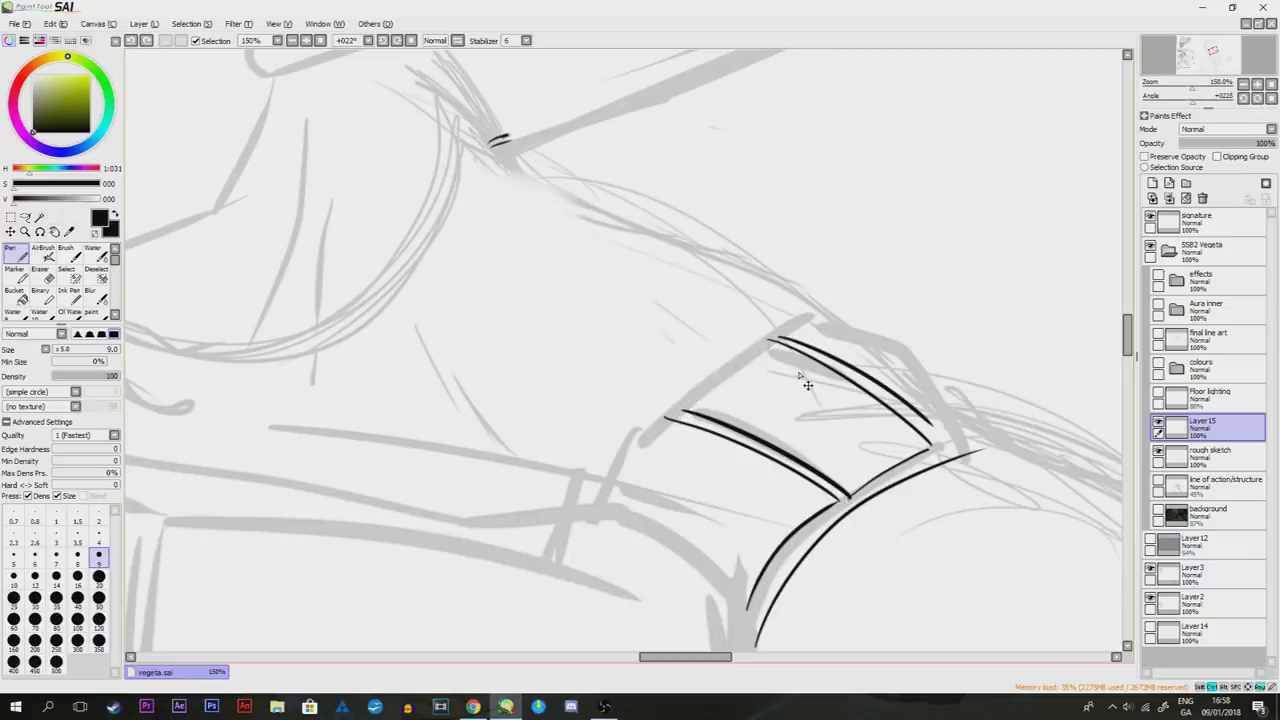
pyautogui.hotkey('ctrl', 'z')
pyautogui.hotkey('ctrl', 'z')
pyautogui.hotkey('ctrl', 'z')
pyautogui.hotkey('ctrl', 'z')
pyautogui.hotkey('ctrl', 'z')
pyautogui.hotkey('ctrl', 'z')
pyautogui.scroll(-5, 800, 375)
pyautogui.scroll(-3, 798, 372)
pyautogui.scroll(6, 748, 503)
pyautogui.scroll(-4, 746, 452)
pyautogui.hotkey('ctrl', 'z')
pyautogui.press('Home')
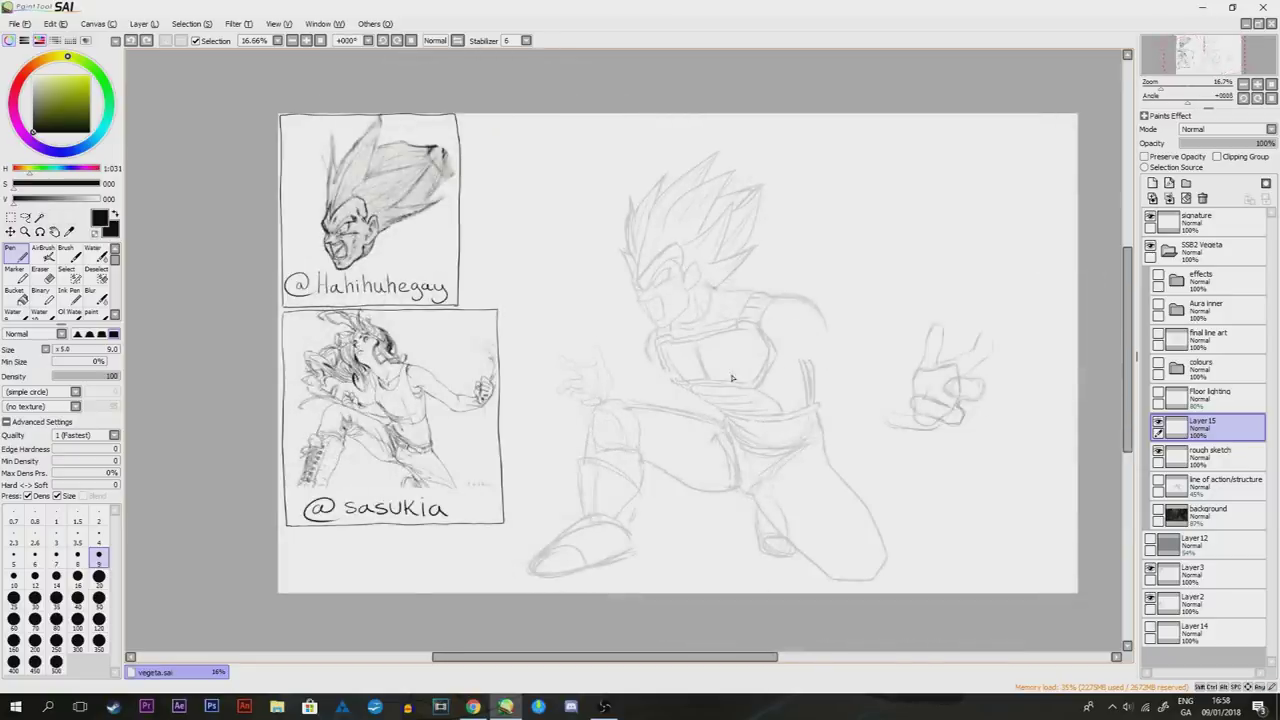
# Try a short stroke at the hip of the rough sketch and undo it
pyautogui.scroll(3, 741, 391)
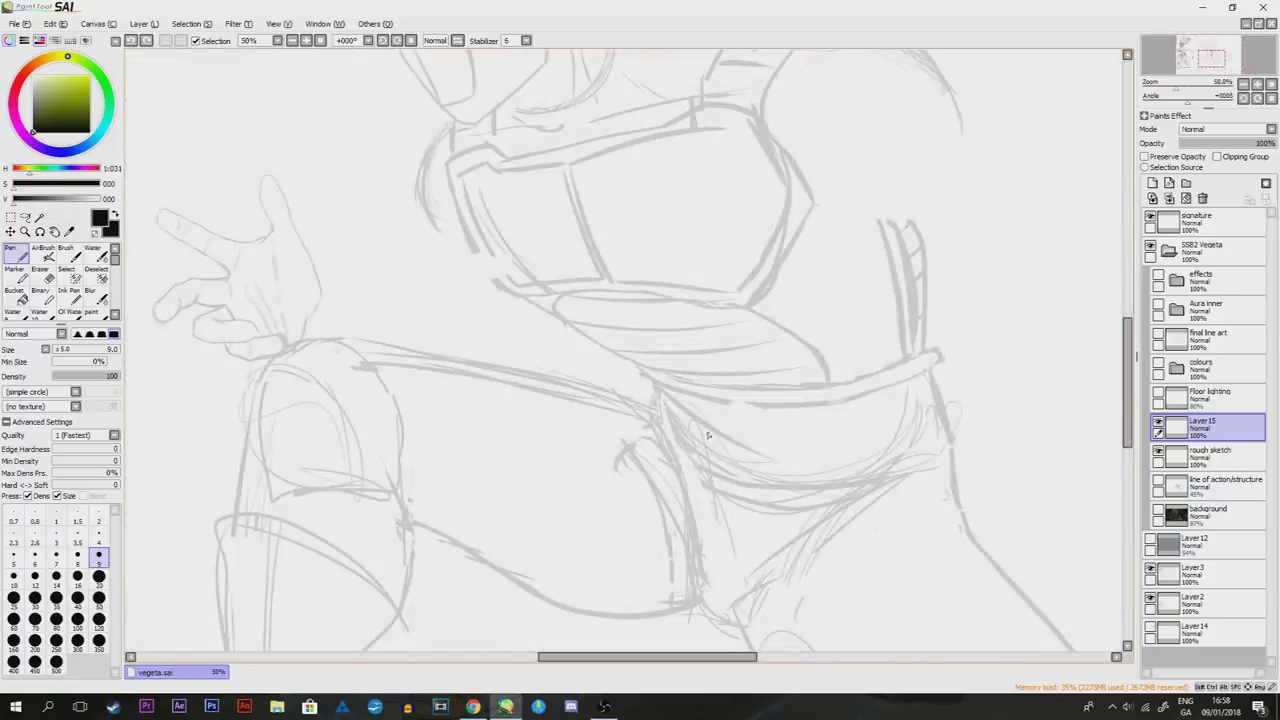
pyautogui.scroll(-3, 734, 449)
pyautogui.scroll(2, 692, 421)
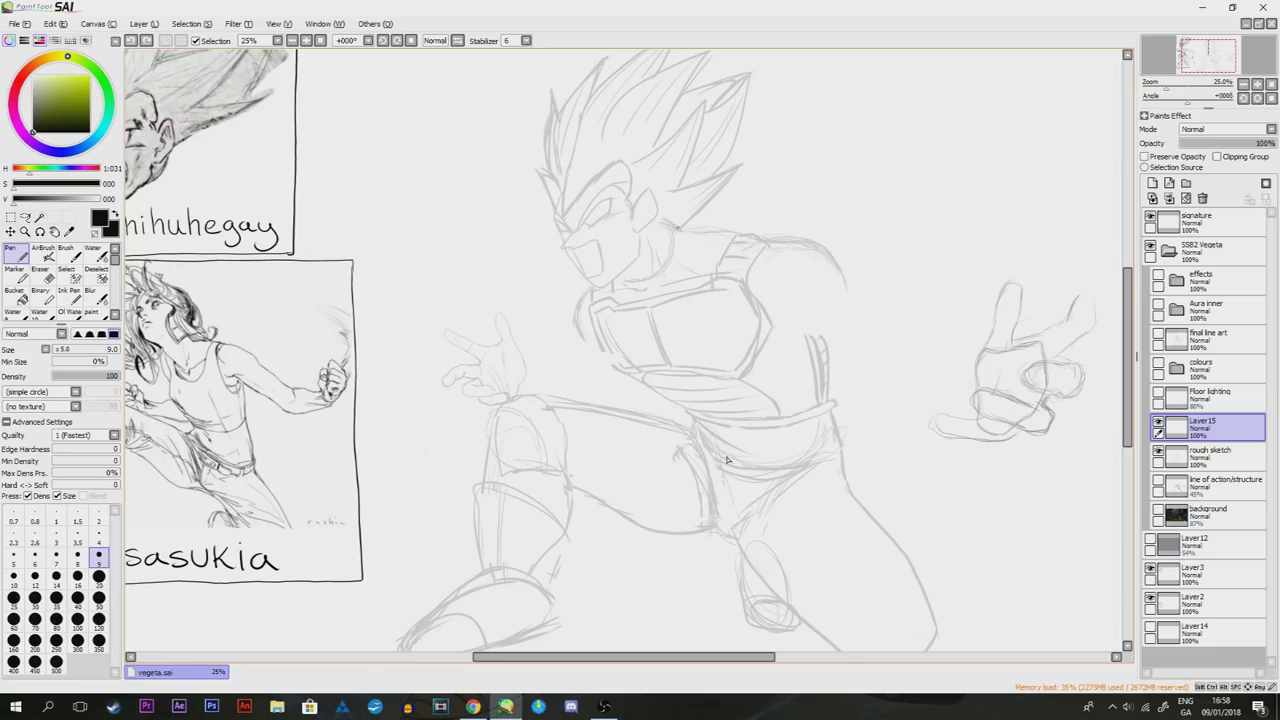
pyautogui.moveTo(692, 421)
pyautogui.mouseDown()
pyautogui.moveTo(740, 462)
pyautogui.moveTo(725, 460)
pyautogui.mouseUp()
pyautogui.press('ctrl')
pyautogui.hotkey('ctrl', 'z')
pyautogui.hotkey('ctrl', 'z')
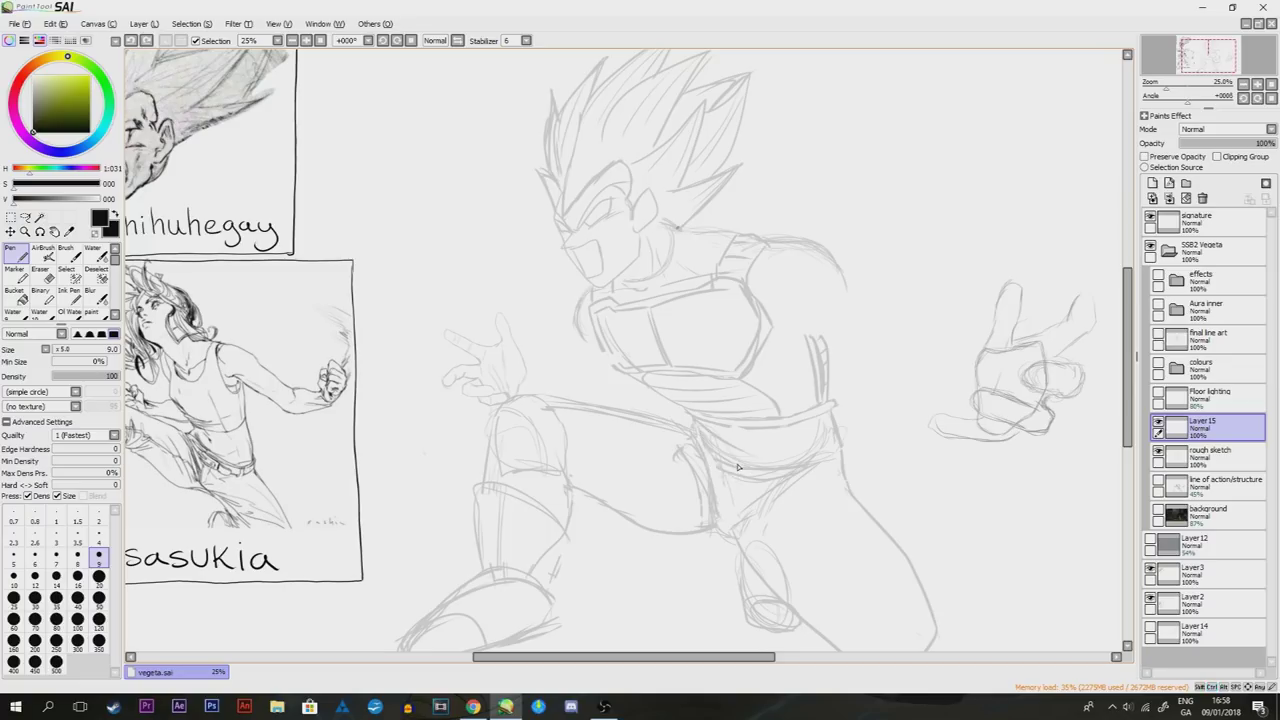
# Show the final line art and the colours folder, and hide Layer15 and the rough sketch
pyautogui.click(1158, 336)
pyautogui.click(1160, 425)
pyautogui.click(1158, 451)
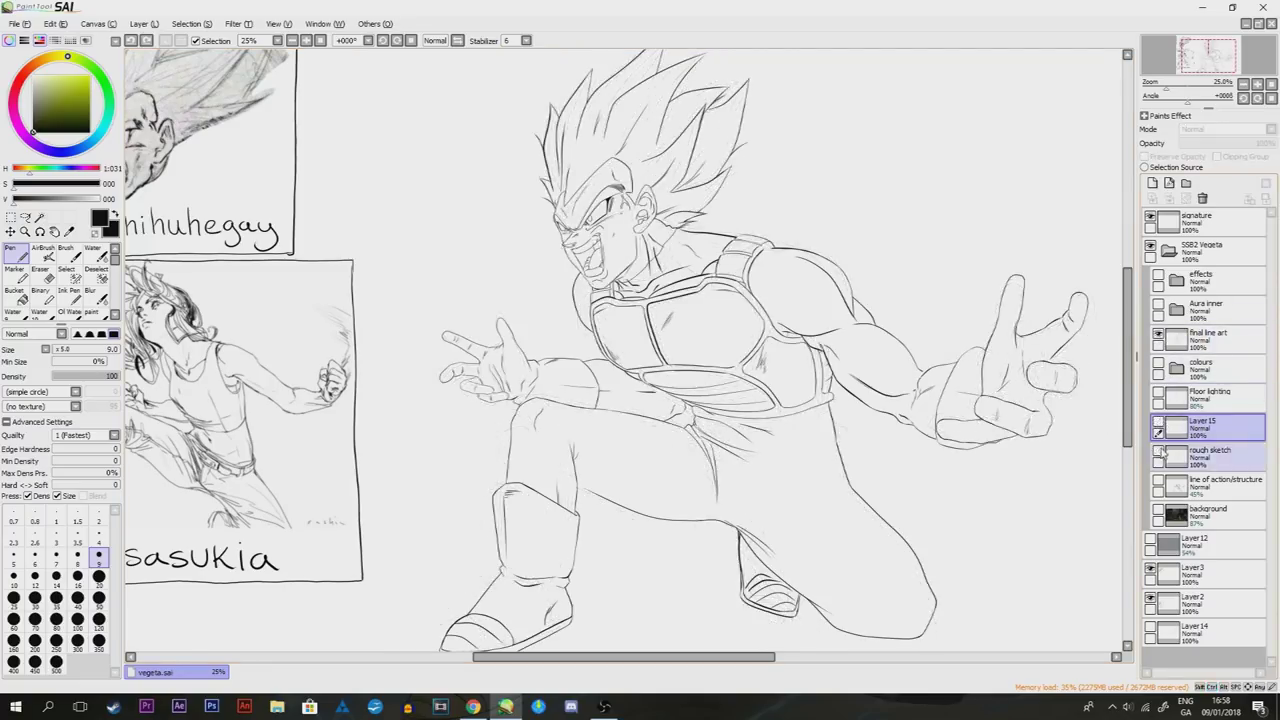
pyautogui.click(1158, 366)
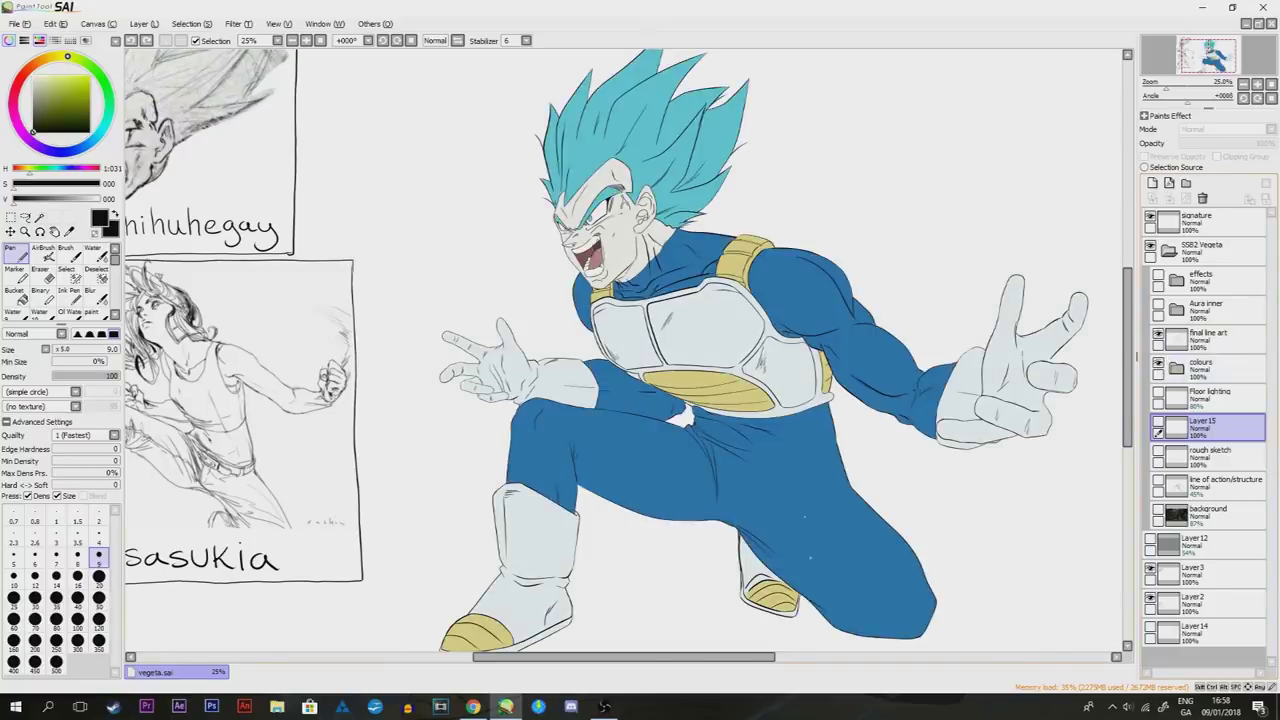
# Examine the flat base colours of the hair, armour, suit and gloves across the whole figure
pyautogui.scroll(-2, 810, 560)
pyautogui.scroll(2, 801, 407)
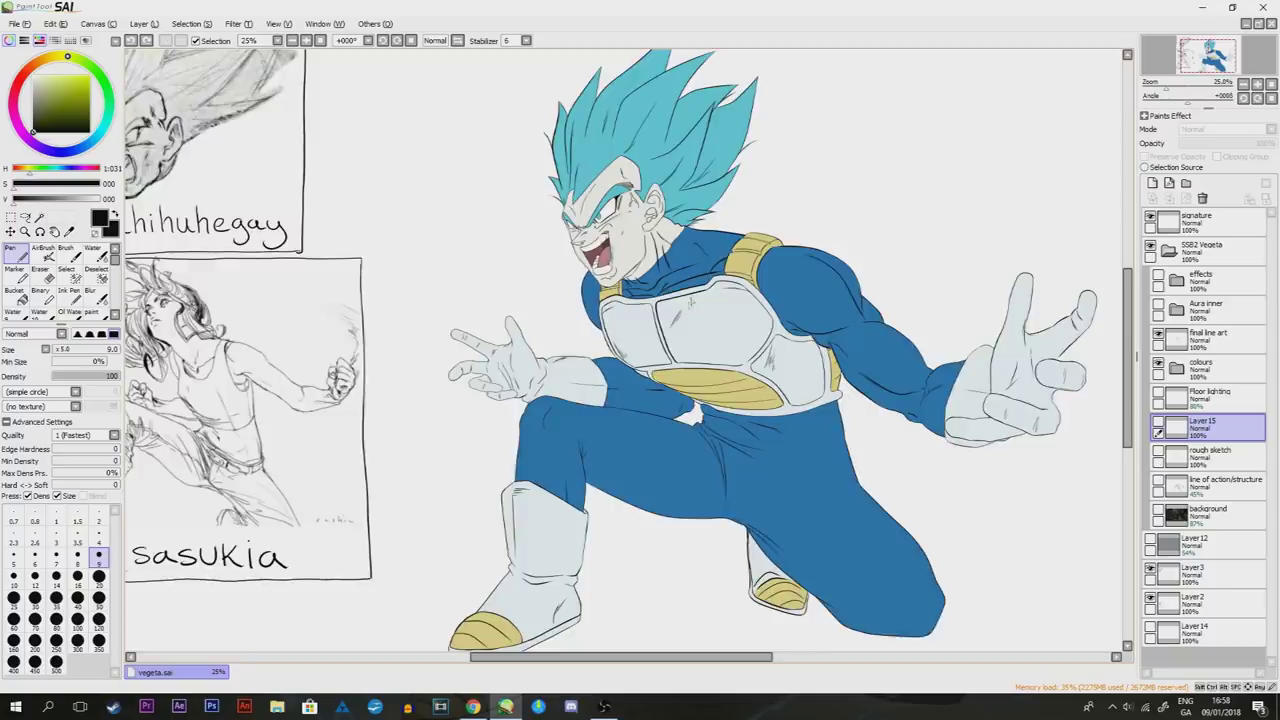
pyautogui.scroll(-2, 690, 300)
pyautogui.scroll(1, 670, 305)
pyautogui.scroll(2, 654, 310)
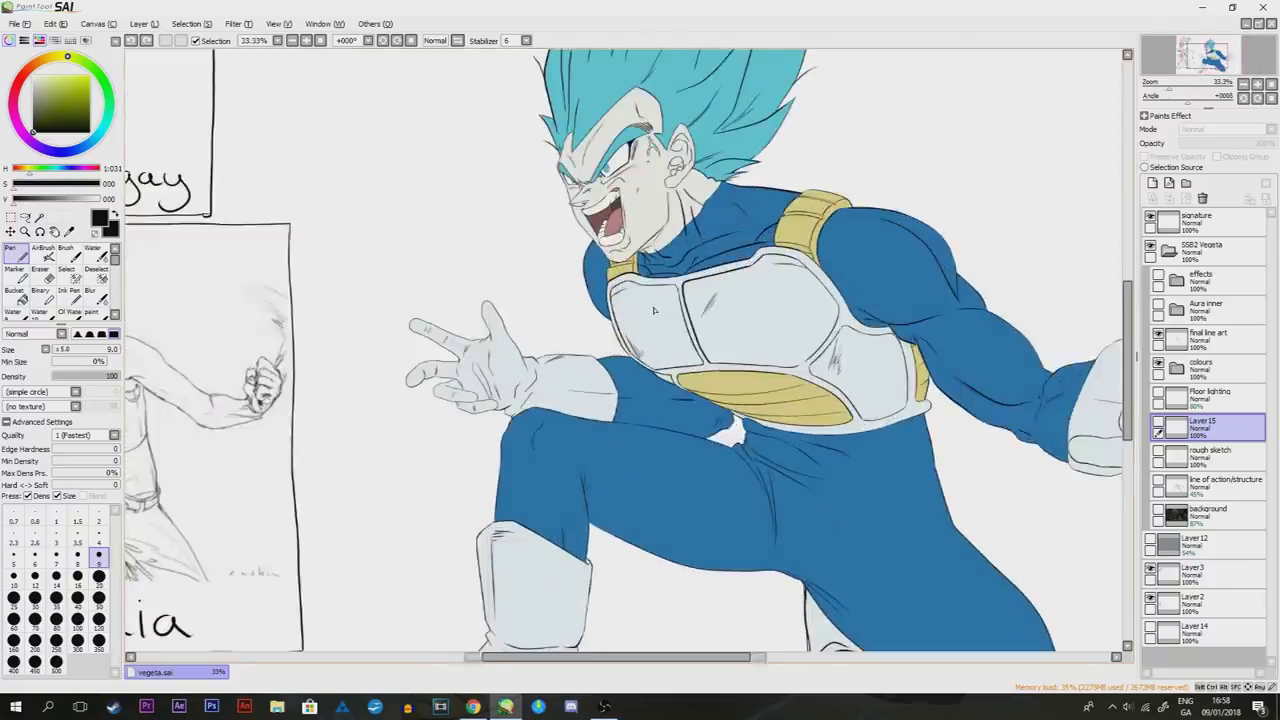
pyautogui.scroll(-1, 654, 310)
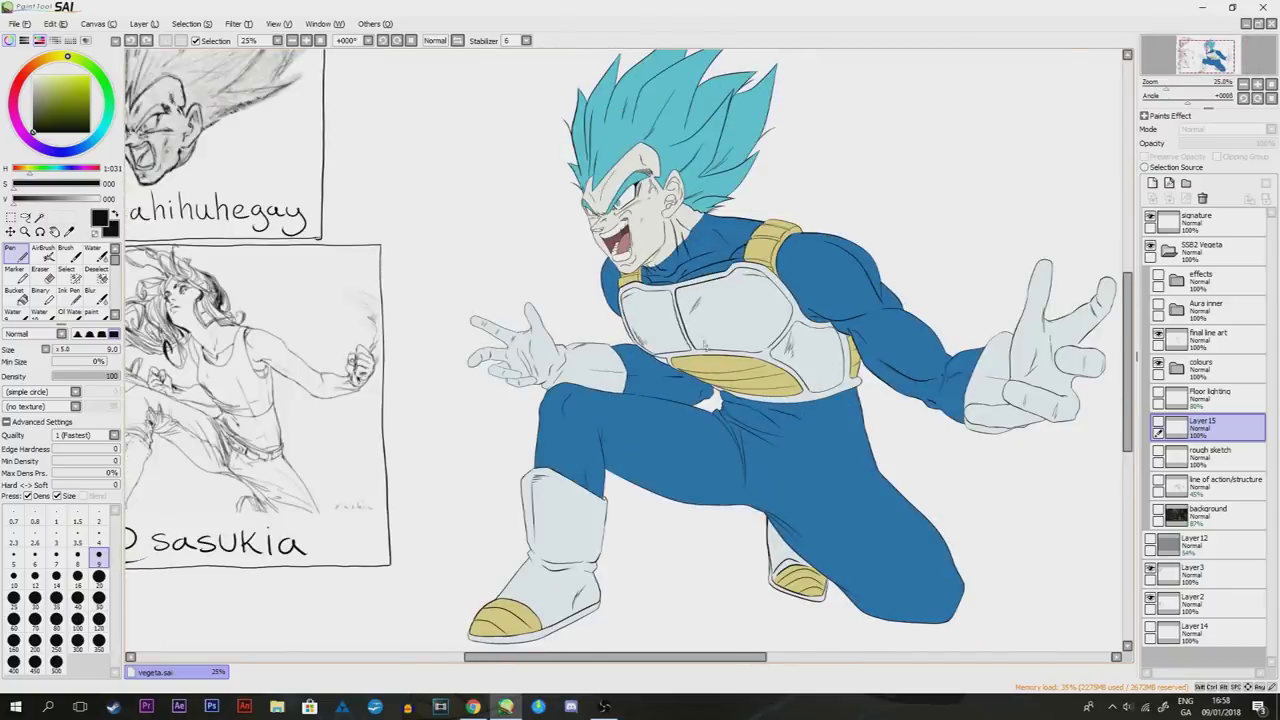
pyautogui.scroll(-1, 636, 201)
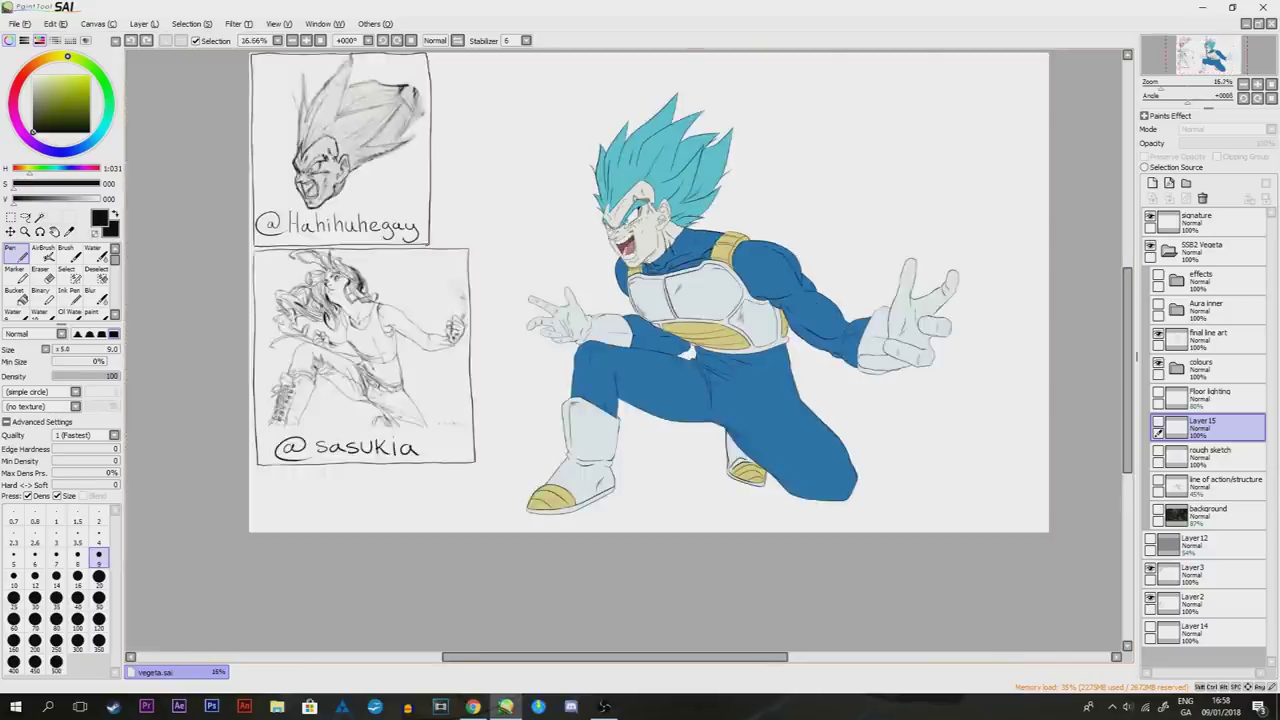
pyautogui.scroll(1, 636, 201)
pyautogui.scroll(2, 636, 201)
pyautogui.scroll(-1, 652, 220)
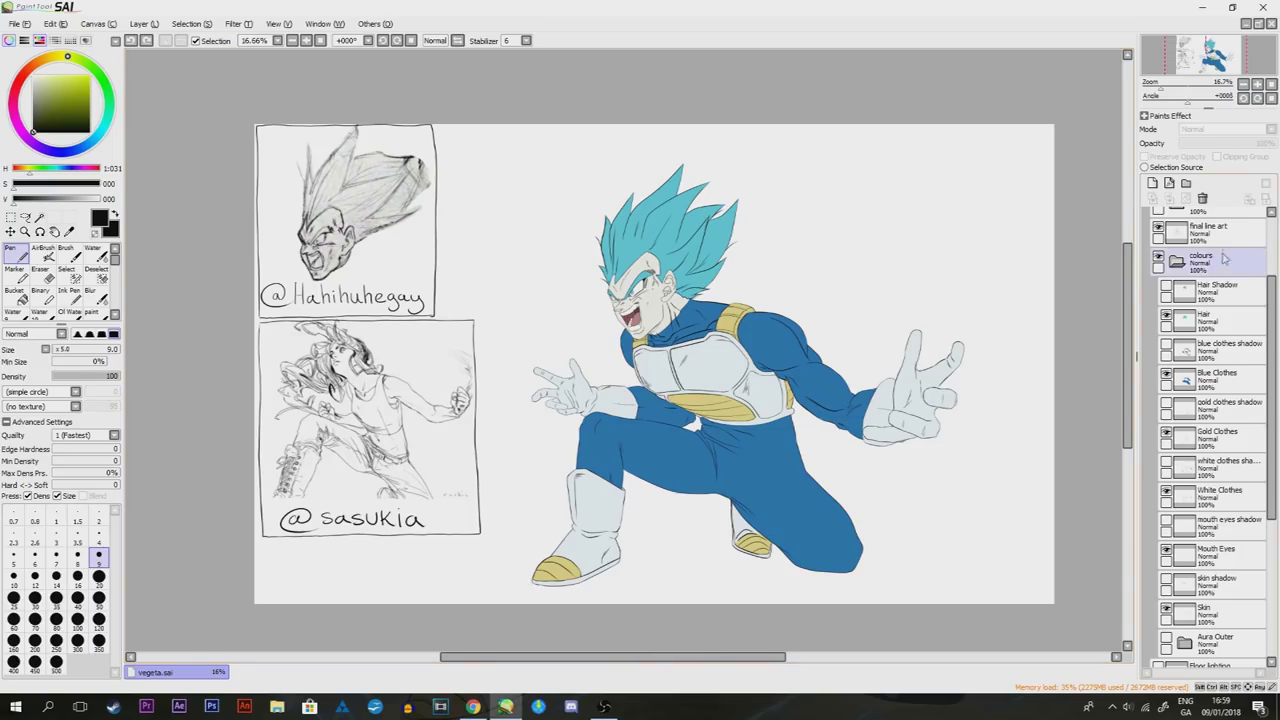
# Show the Hair Shadow layer in the colours folder and examine the shading of the hair spikes
pyautogui.click(1205, 292)
pyautogui.click(1166, 288)
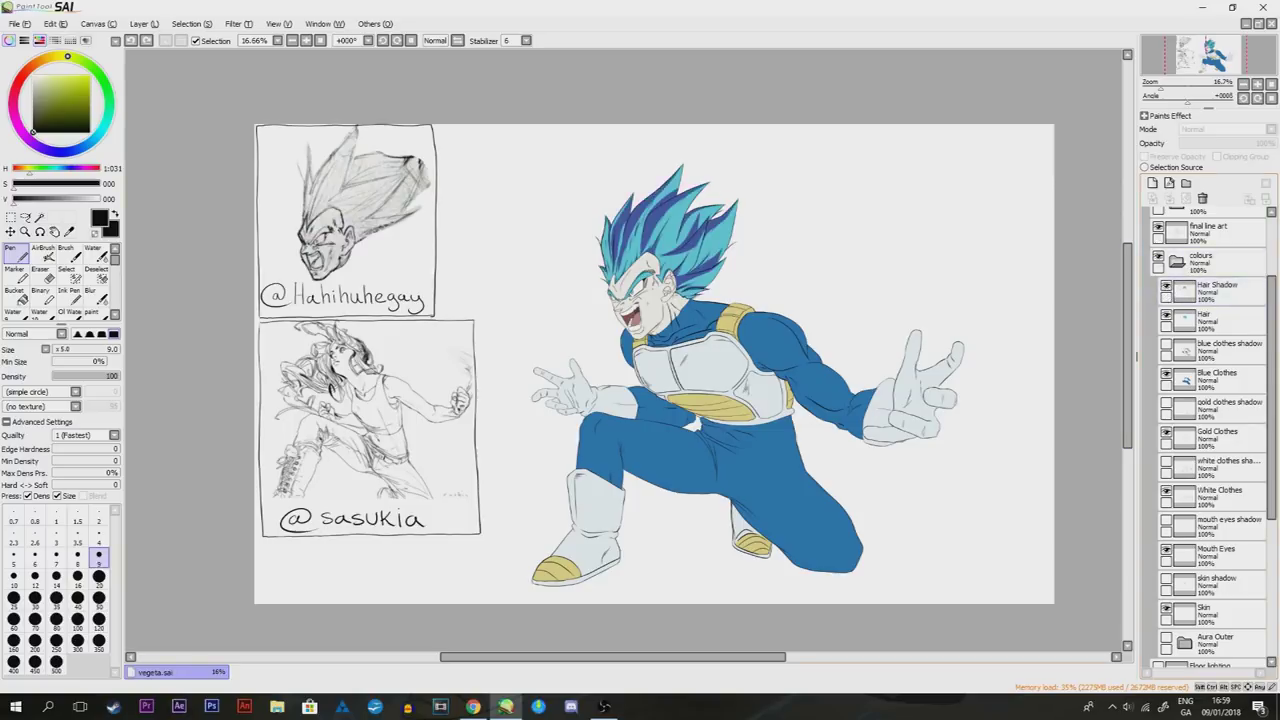
pyautogui.scroll(3, 726, 326)
pyautogui.scroll(-2, 649, 180)
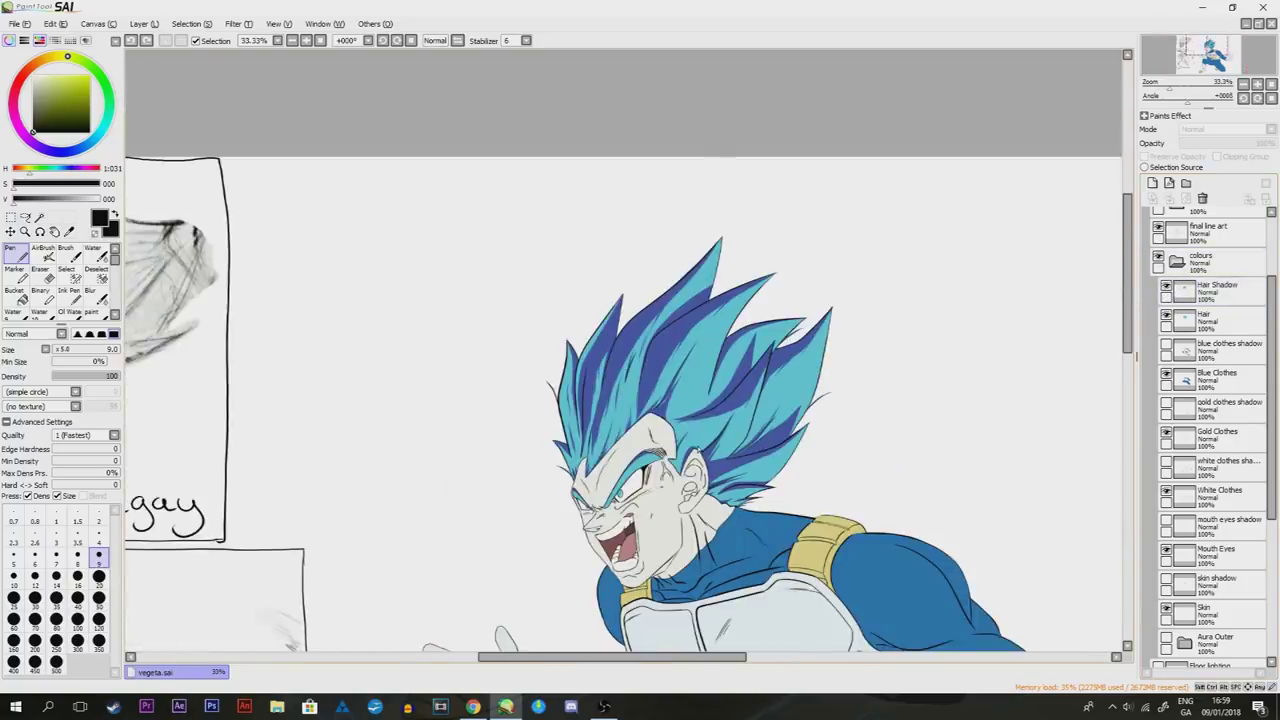
pyautogui.scroll(1, 694, 448)
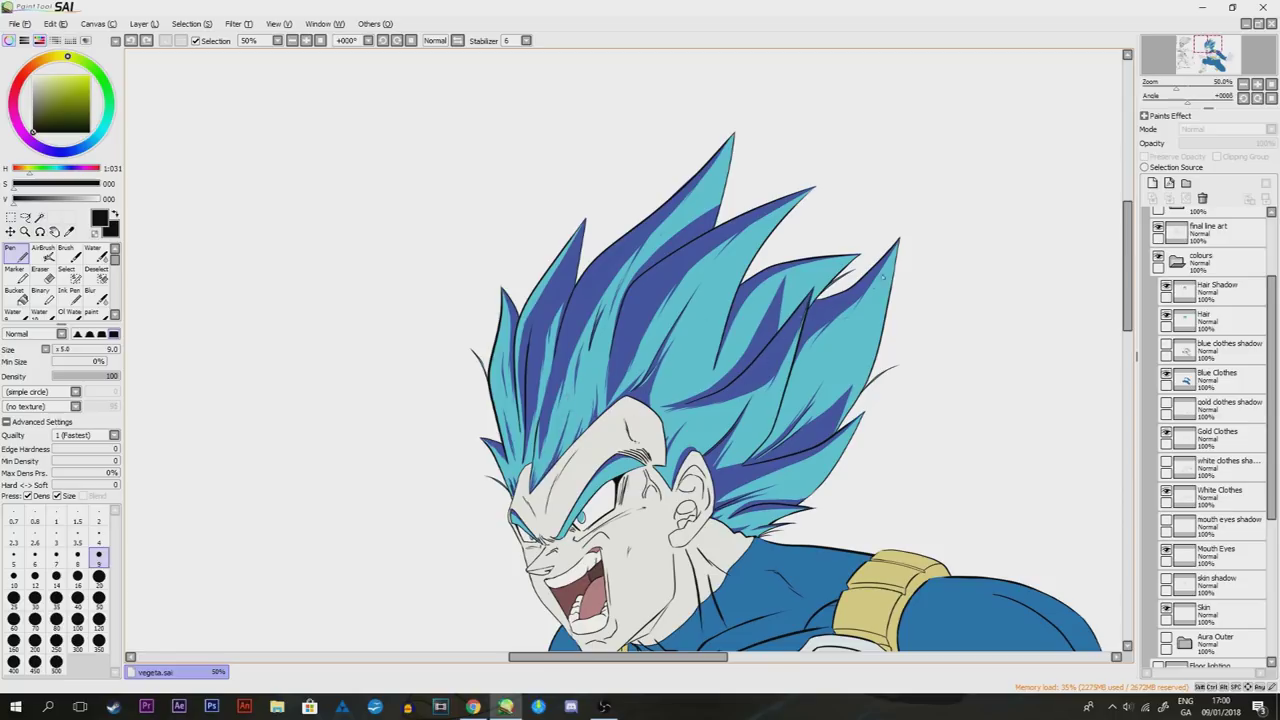
pyautogui.scroll(-2, 926, 422)
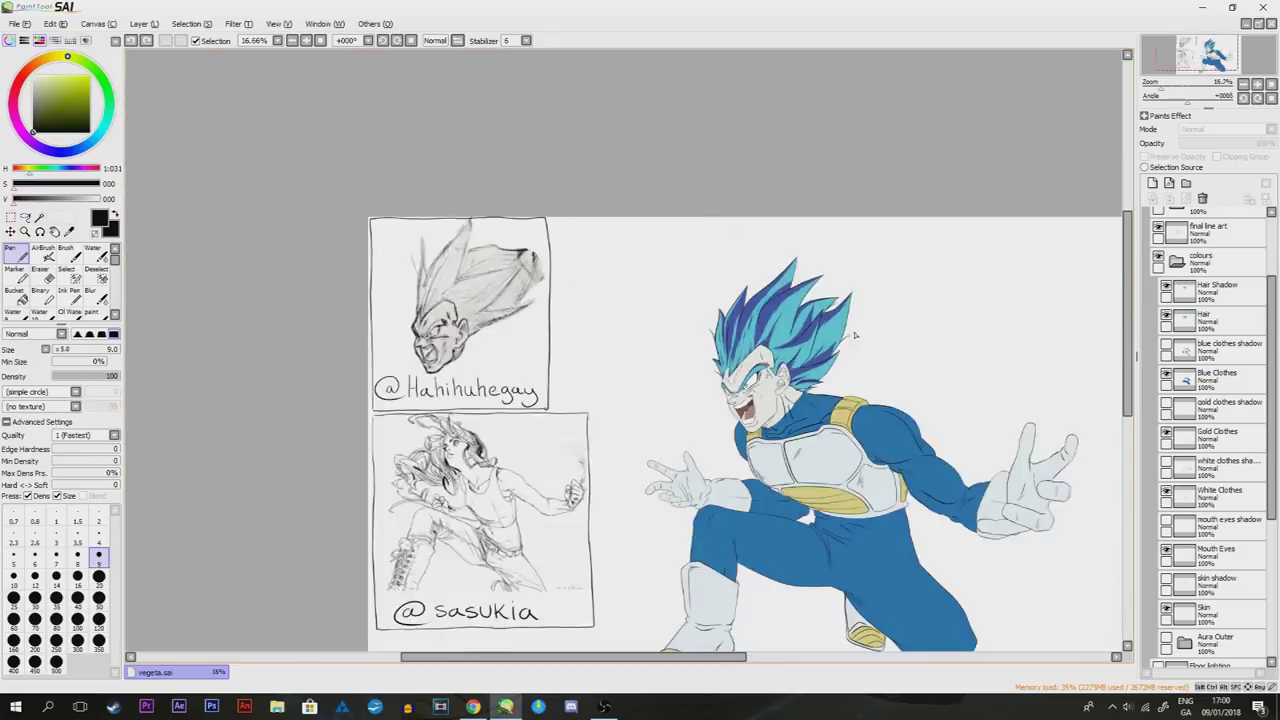
pyautogui.scroll(-1, 768, 372)
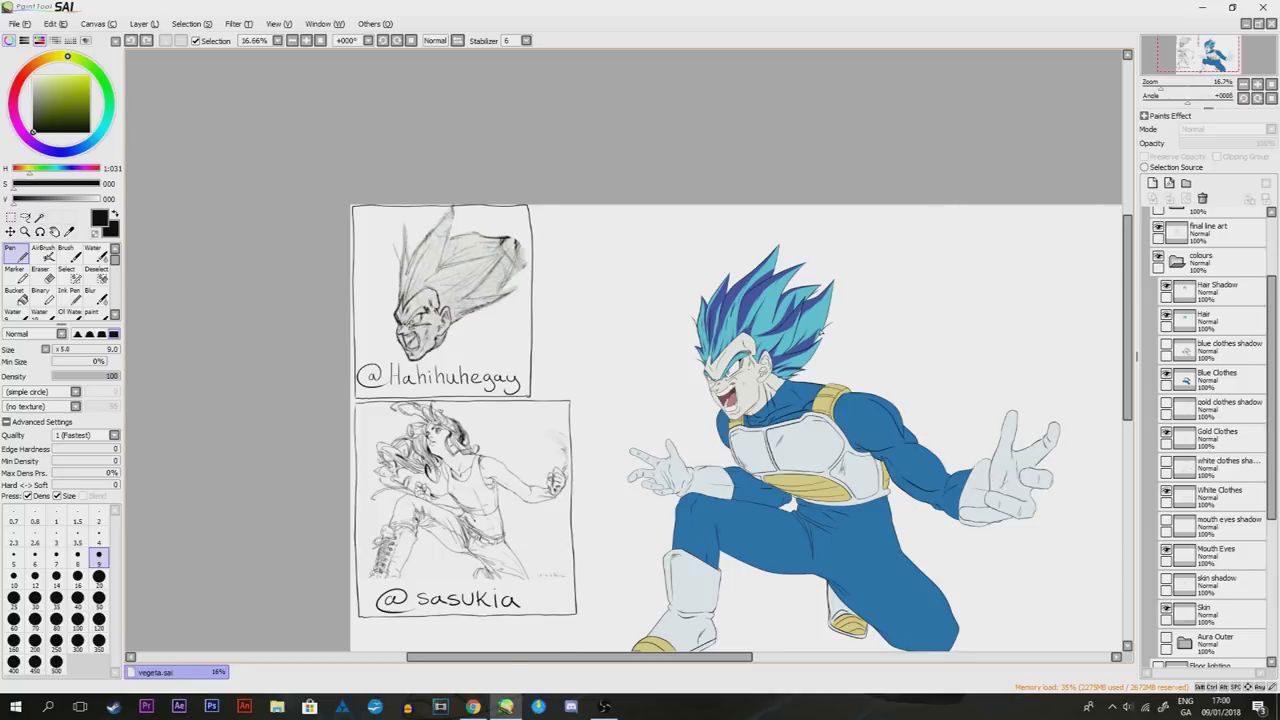
pyautogui.scroll(4, 815, 345)
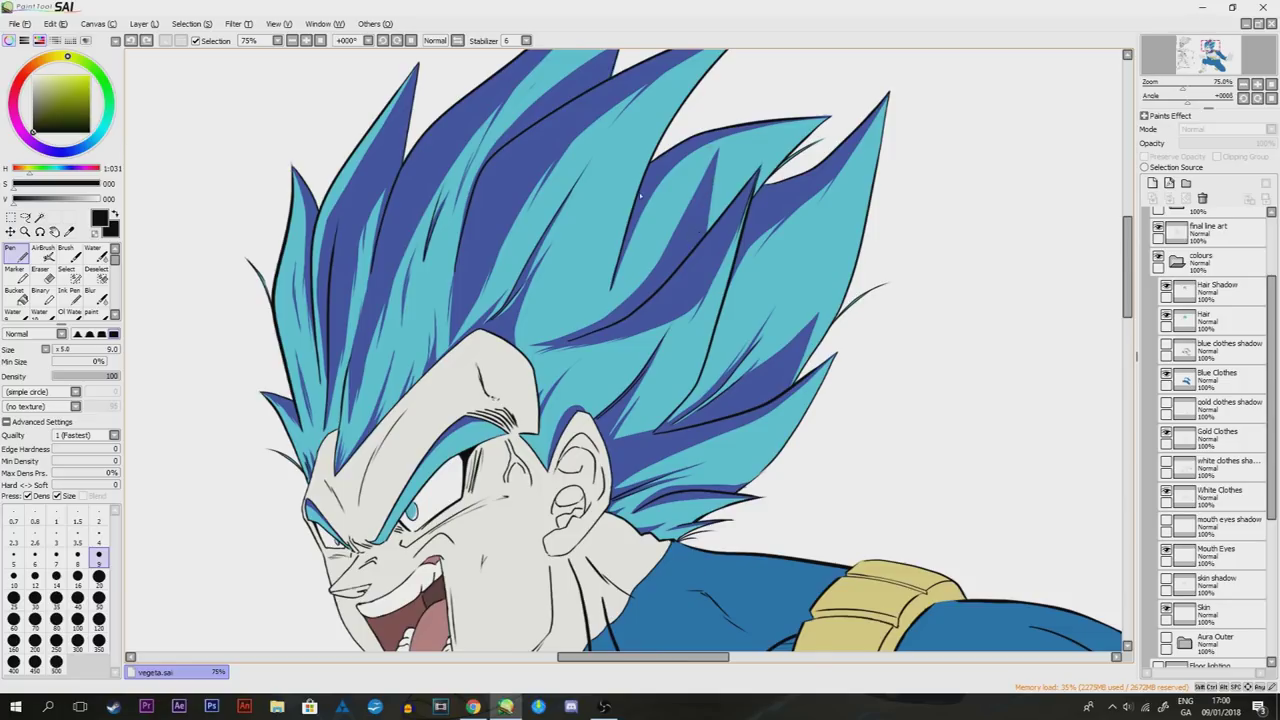
pyautogui.scroll(-4, 690, 234)
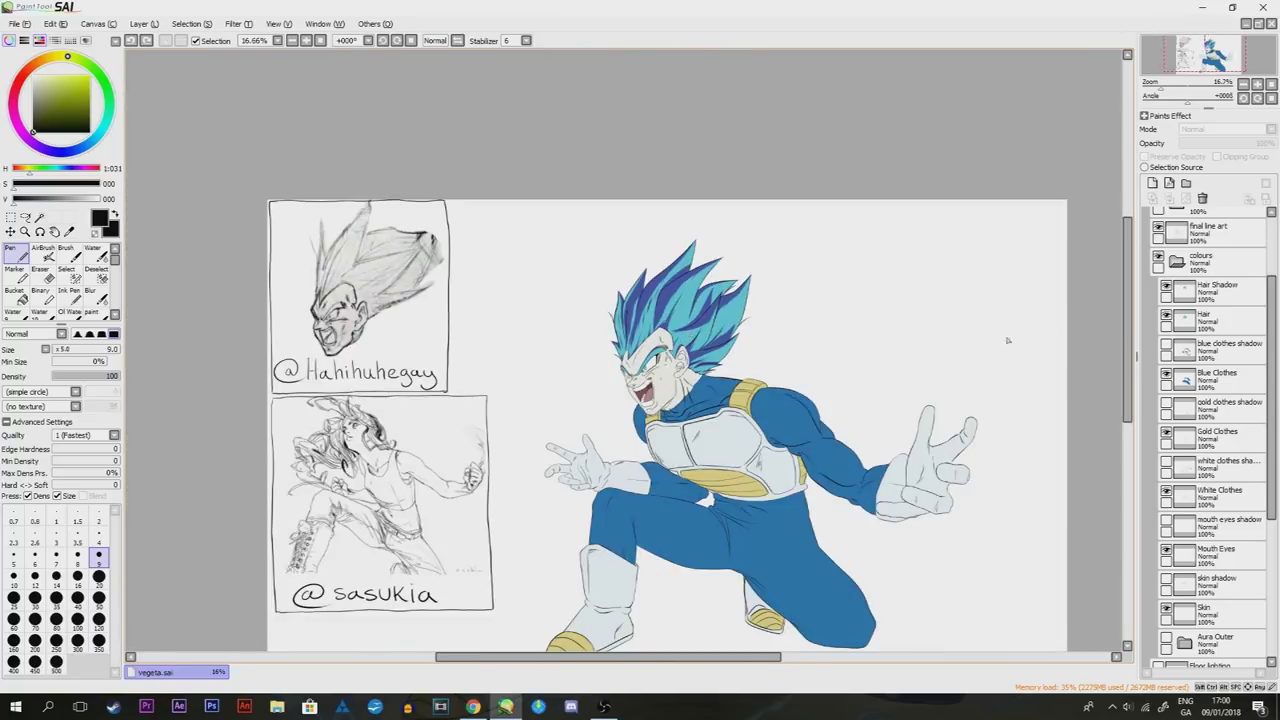
# Show the blue clothes shadow layer and examine the shading on the suit's arms, legs and collar
pyautogui.click(1180, 344)
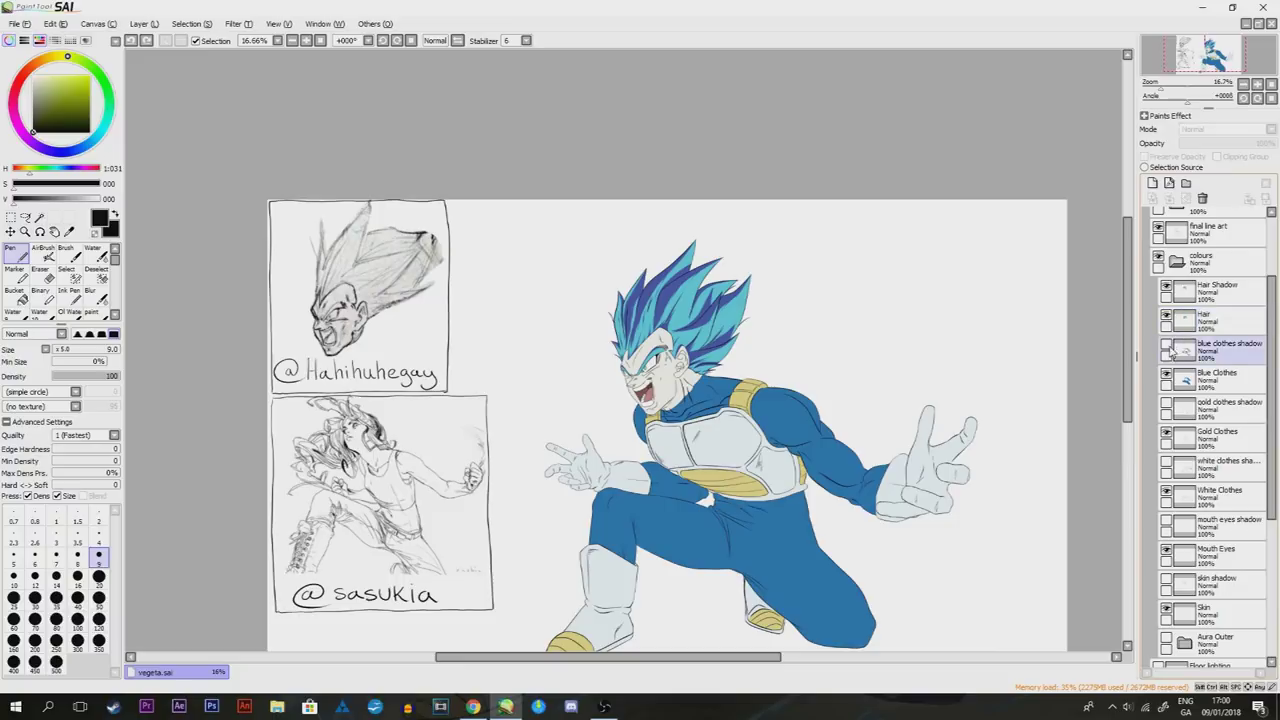
pyautogui.click(1166, 346)
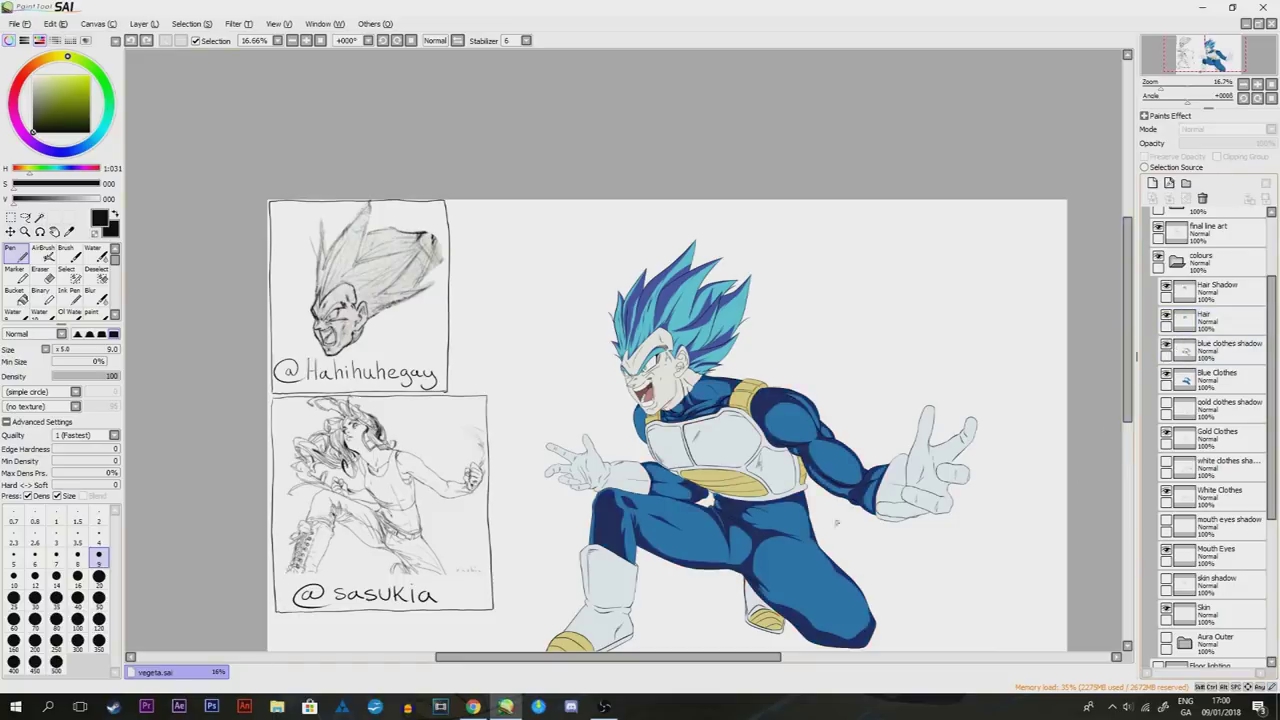
pyautogui.scroll(-2, 842, 547)
pyautogui.scroll(4, 800, 500)
pyautogui.scroll(-1, 756, 457)
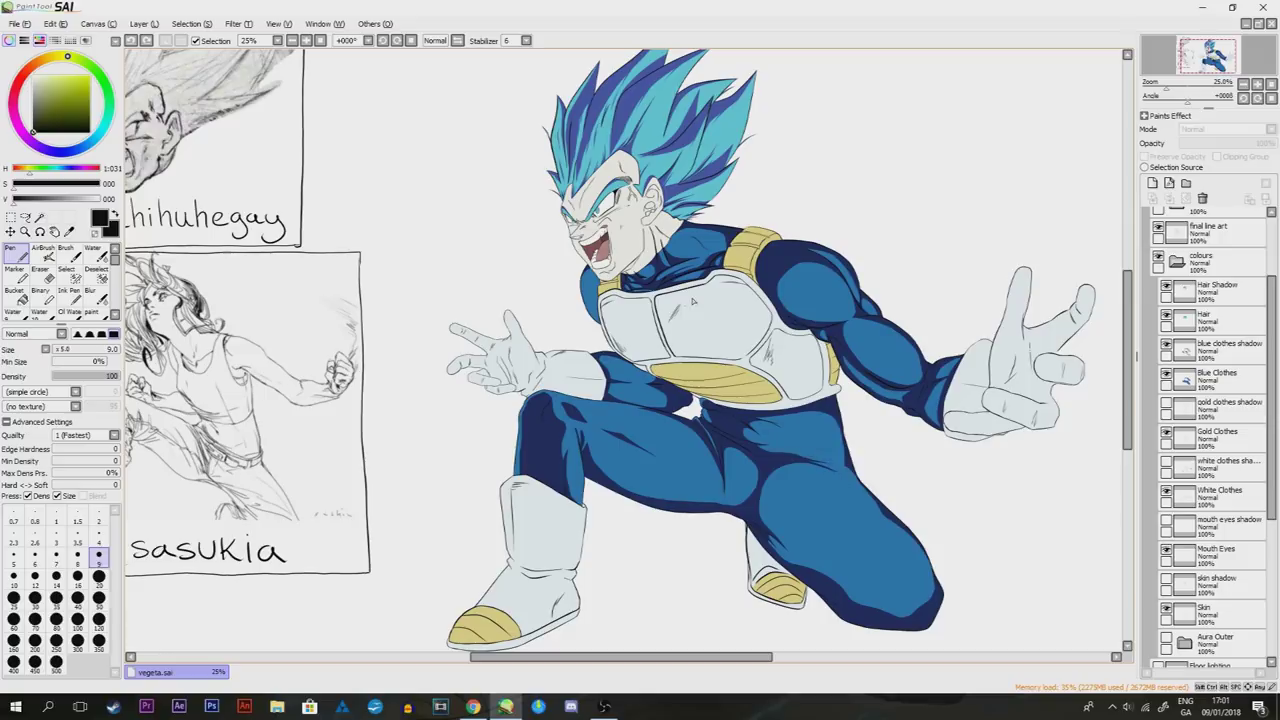
pyautogui.scroll(4, 692, 300)
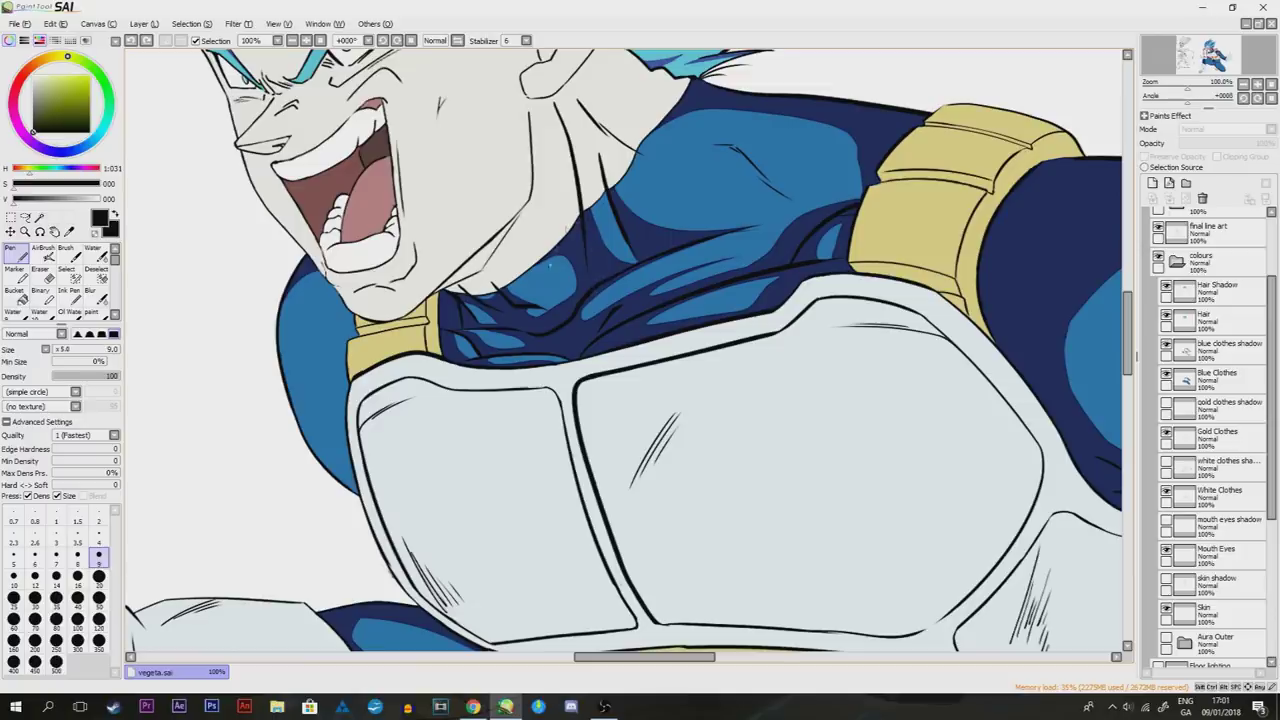
pyautogui.scroll(-5, 555, 301)
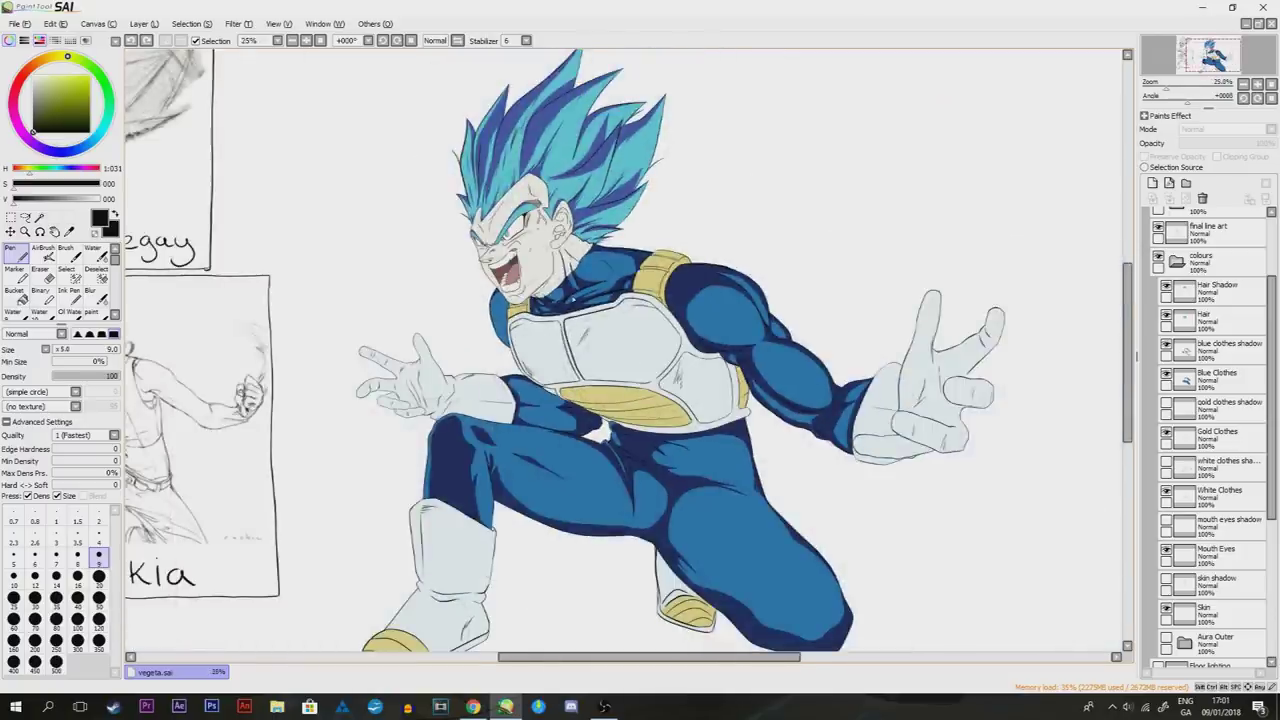
# Show the gold clothes shadow layer and examine the shading on the armour's gold sections
pyautogui.scroll(1, 692, 322)
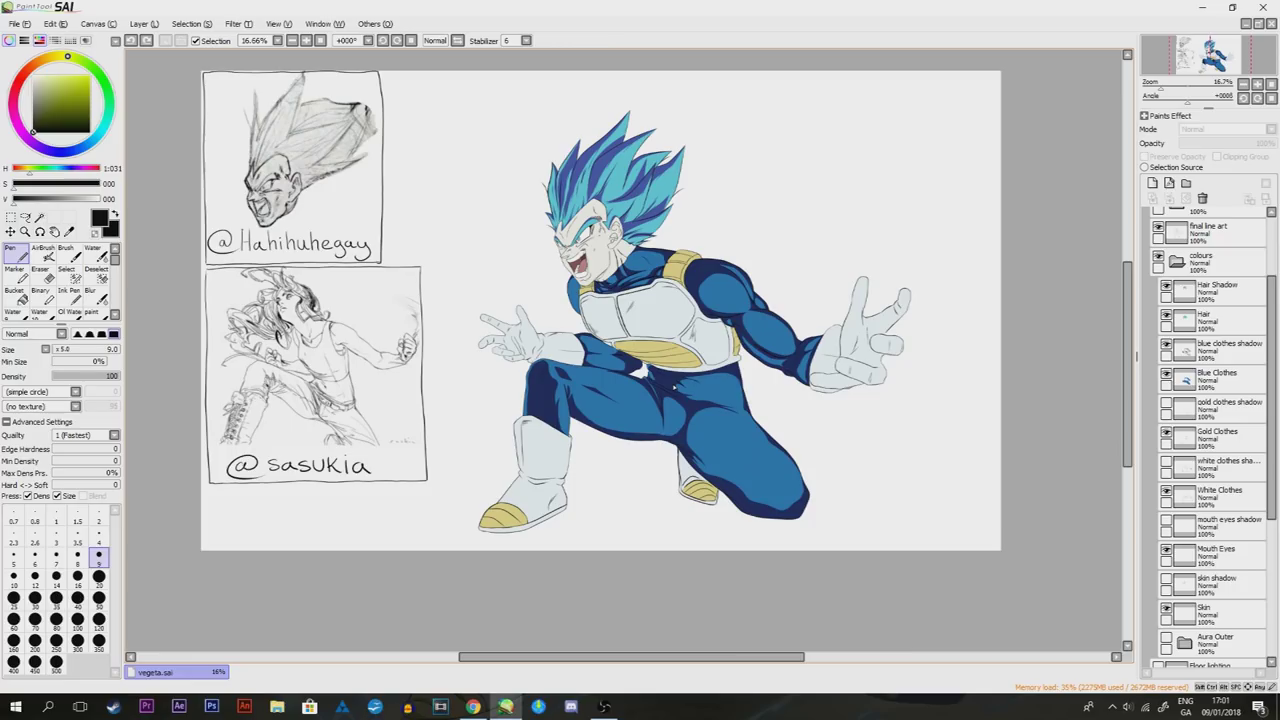
pyautogui.click(1185, 408)
pyautogui.click(1166, 405)
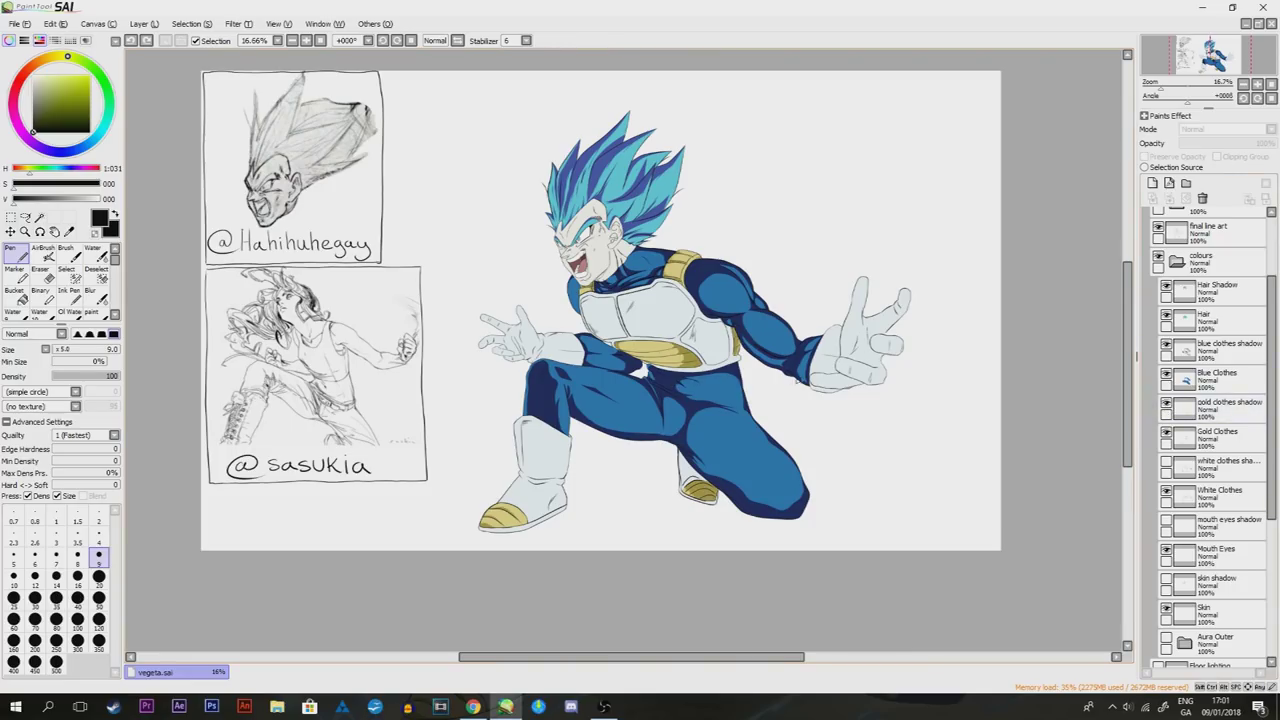
pyautogui.scroll(3, 700, 356)
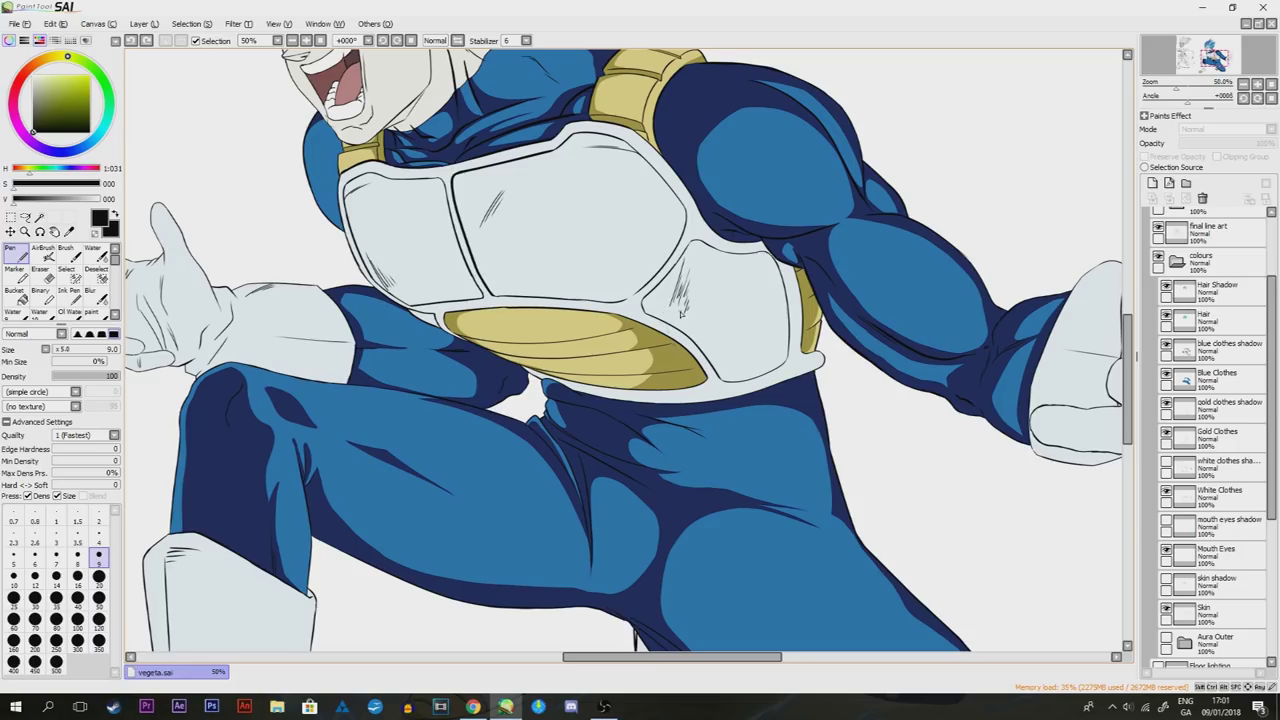
pyautogui.scroll(-2, 646, 380)
# Show the white clothes shadow and mouth eyes shadow layers in the colours folder
pyautogui.click(1212, 466)
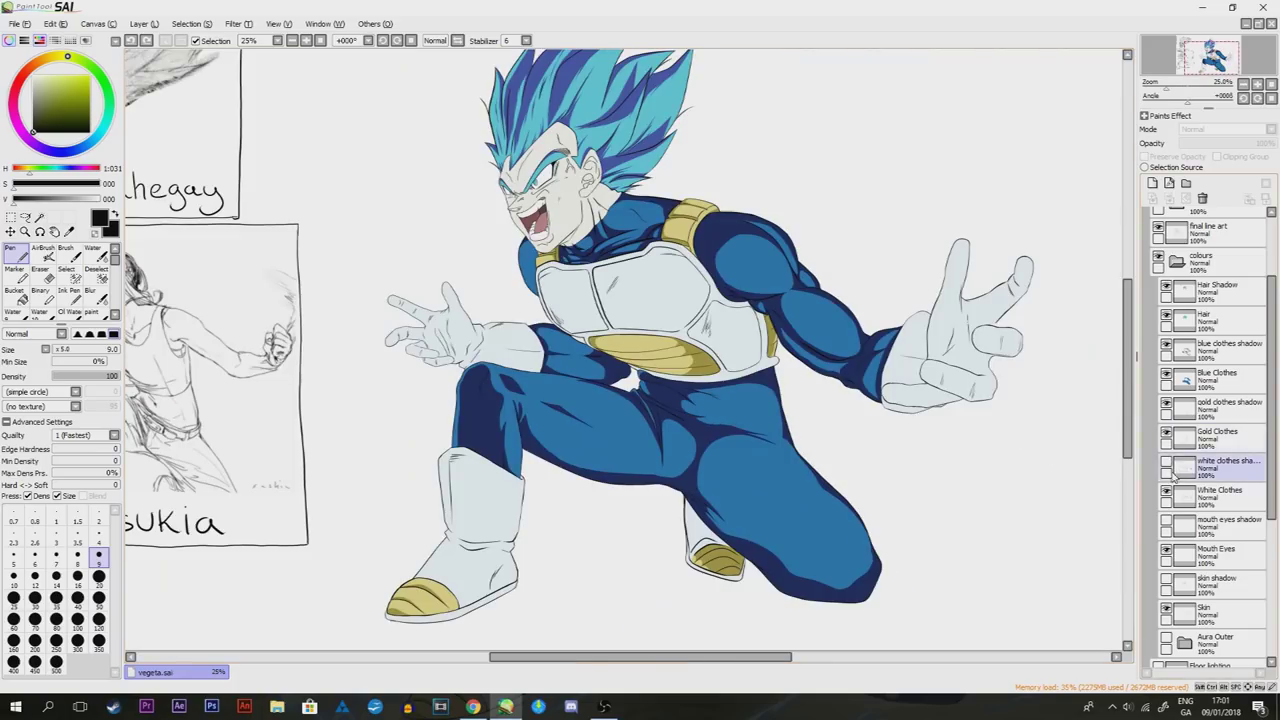
pyautogui.click(1166, 466)
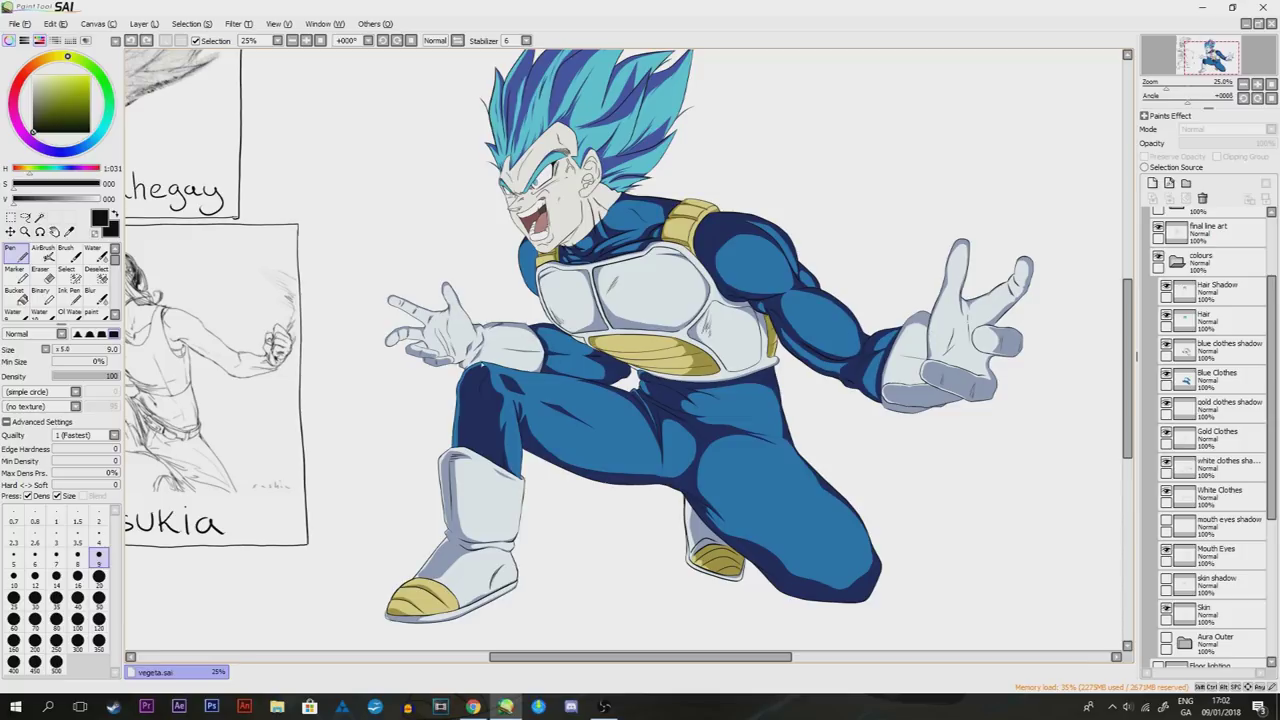
pyautogui.click(1215, 409)
pyautogui.click(1215, 497)
pyautogui.click(1188, 526)
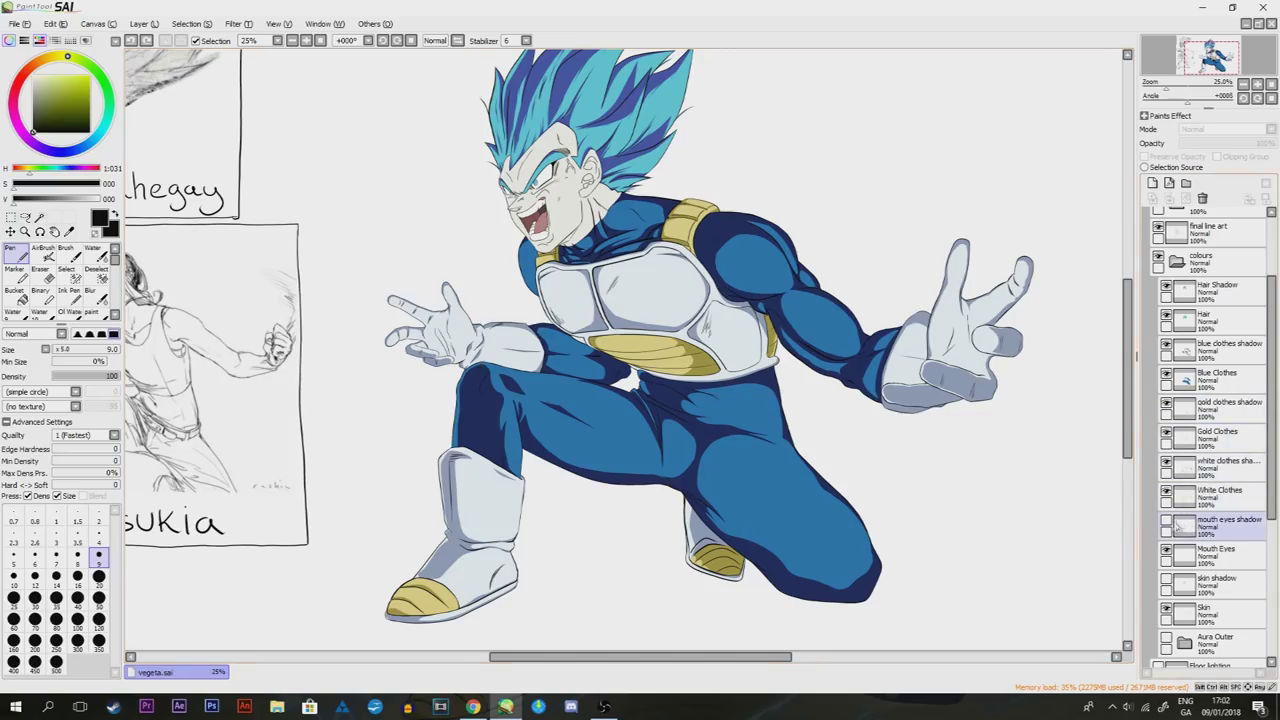
pyautogui.click(1166, 522)
# Show the skin shadow layer in the colours folder
pyautogui.scroll(-1, 1172, 535)
pyautogui.click(1174, 560)
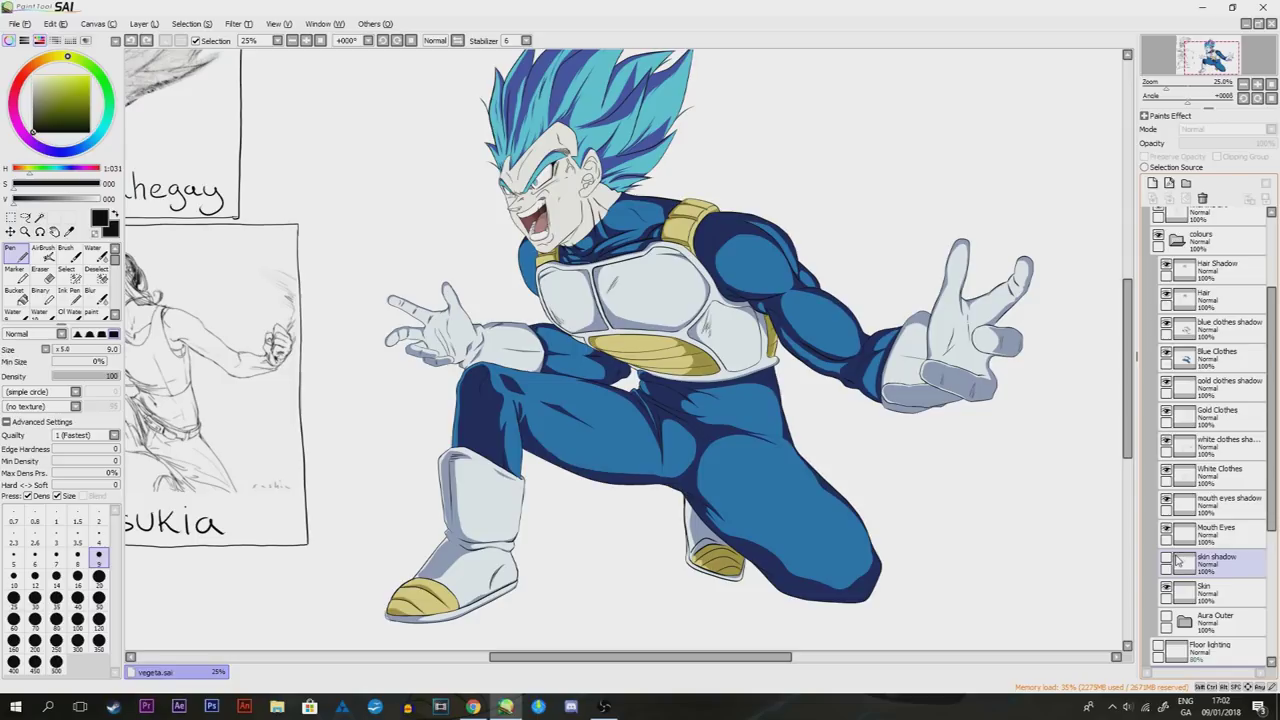
pyautogui.click(1166, 560)
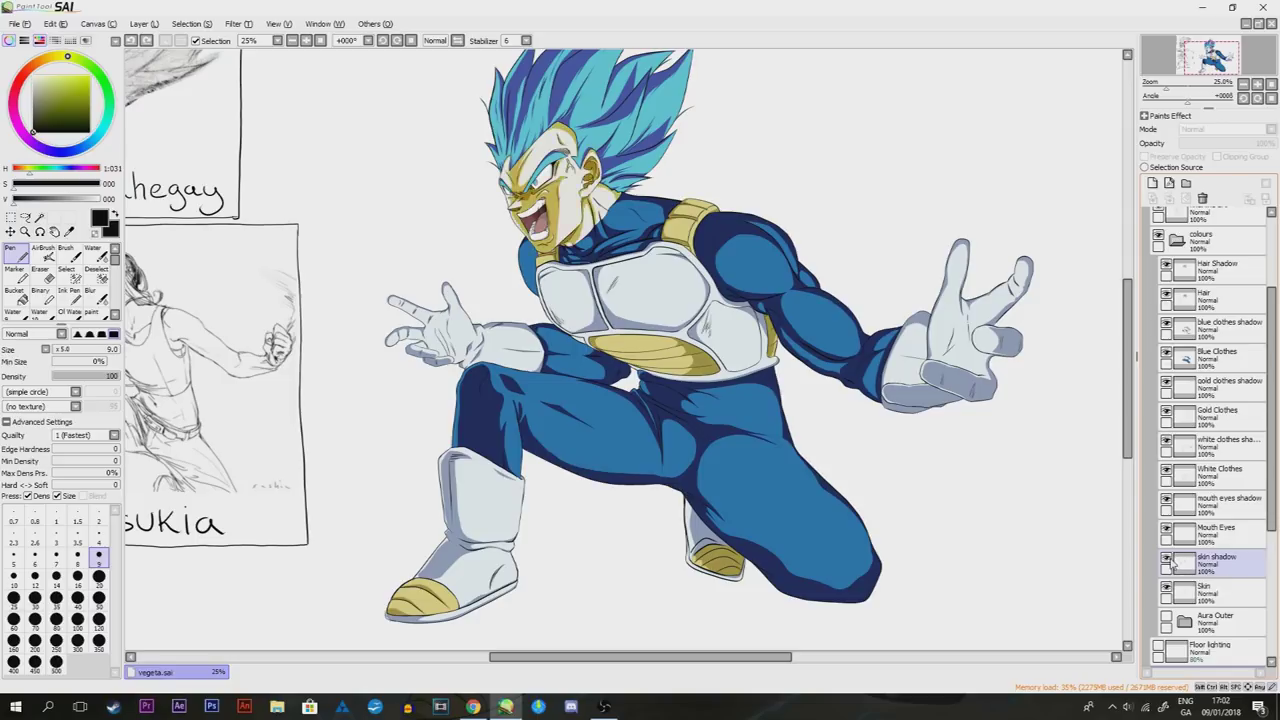
# Examine the skin shading on the face, ear and neck, and compare it with the whole shaded figure
pyautogui.scroll(-1, 556, 228)
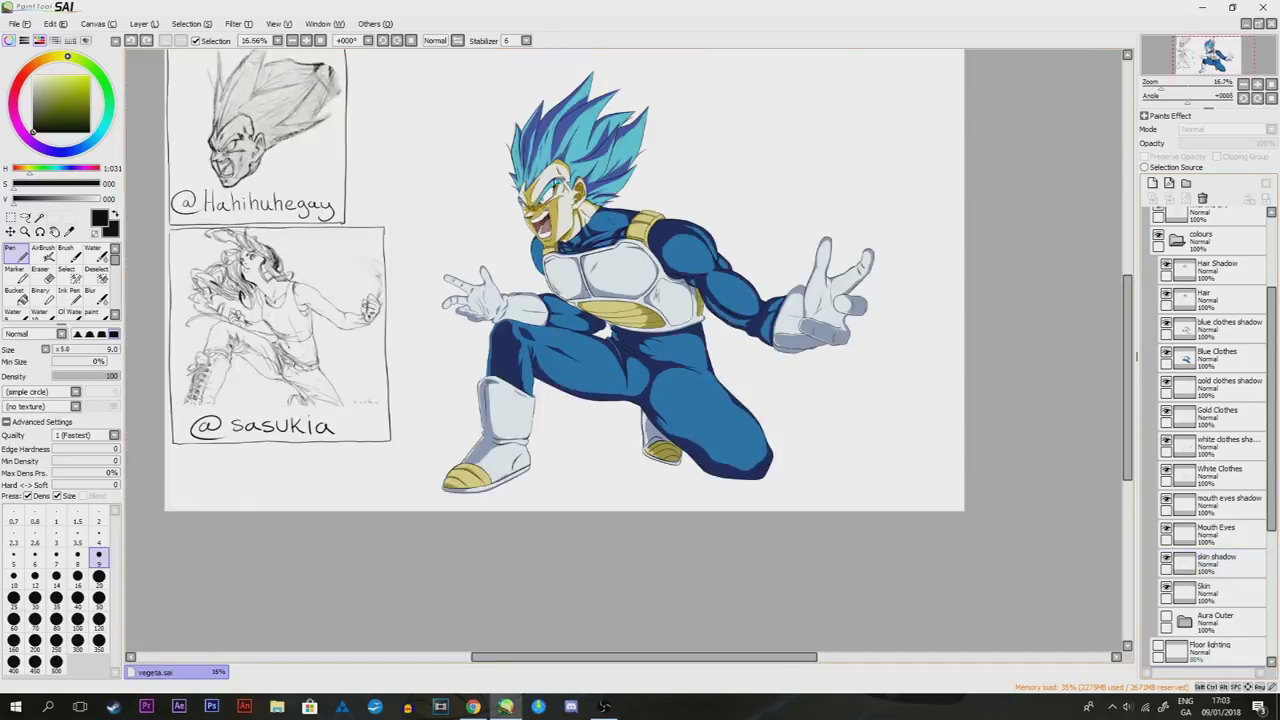
pyautogui.scroll(2, 556, 228)
pyautogui.scroll(-3, 593, 369)
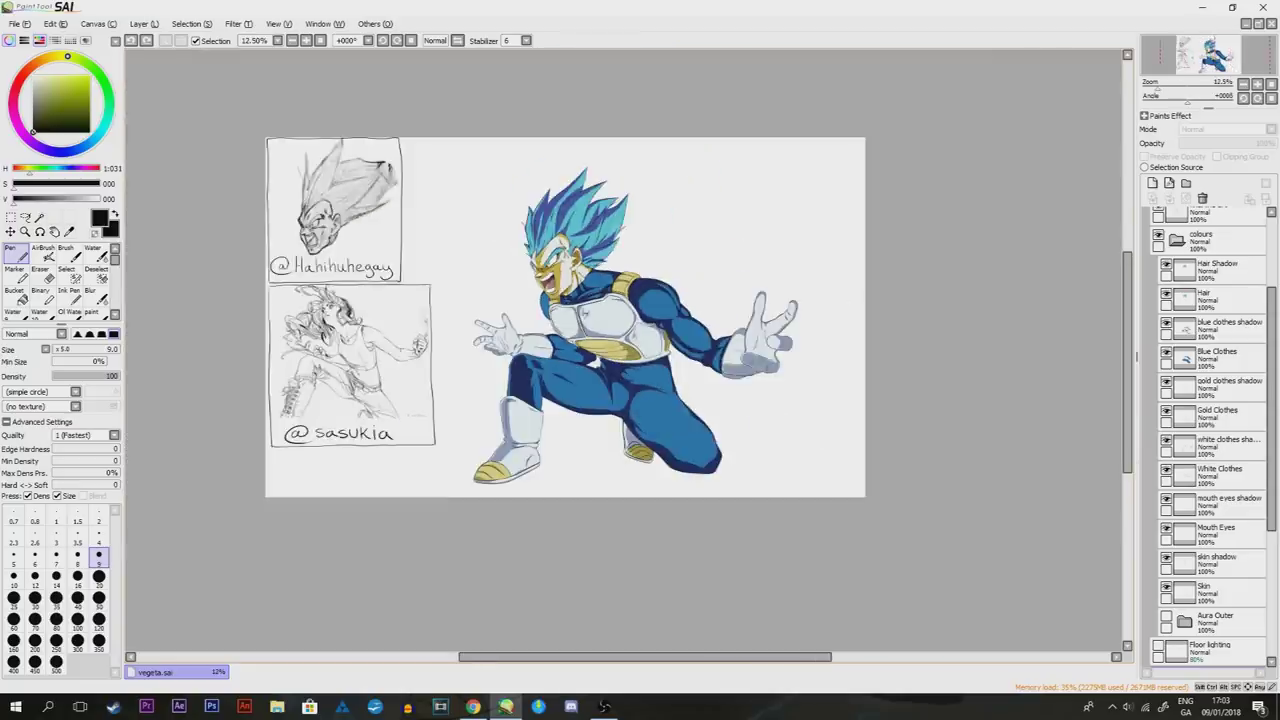
pyautogui.scroll(1, 593, 369)
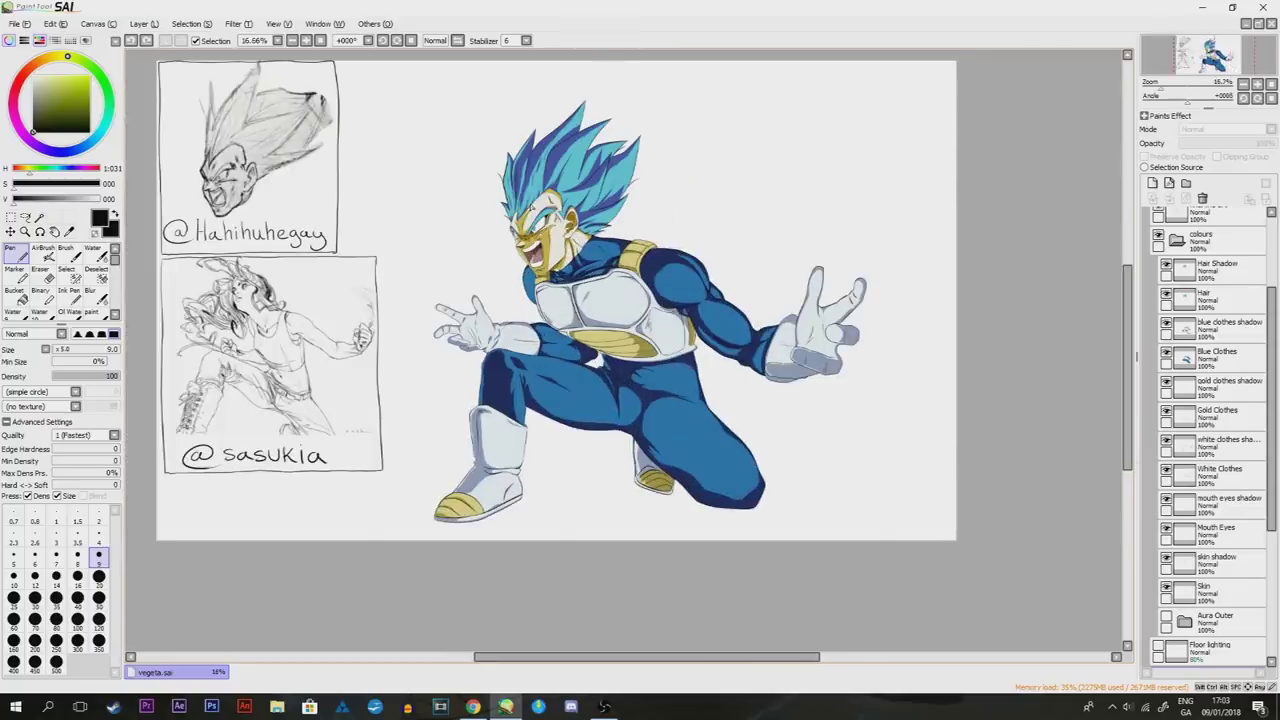
pyautogui.scroll(4, 532, 228)
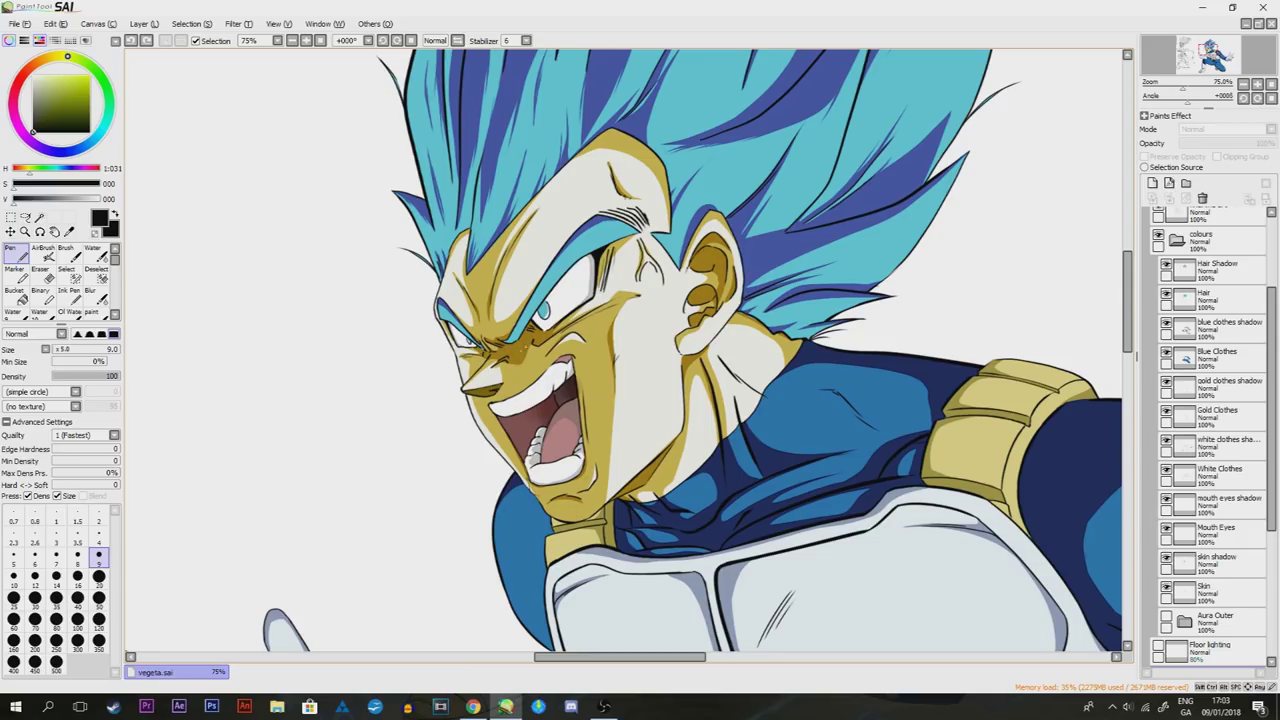
pyautogui.scroll(-5, 572, 352)
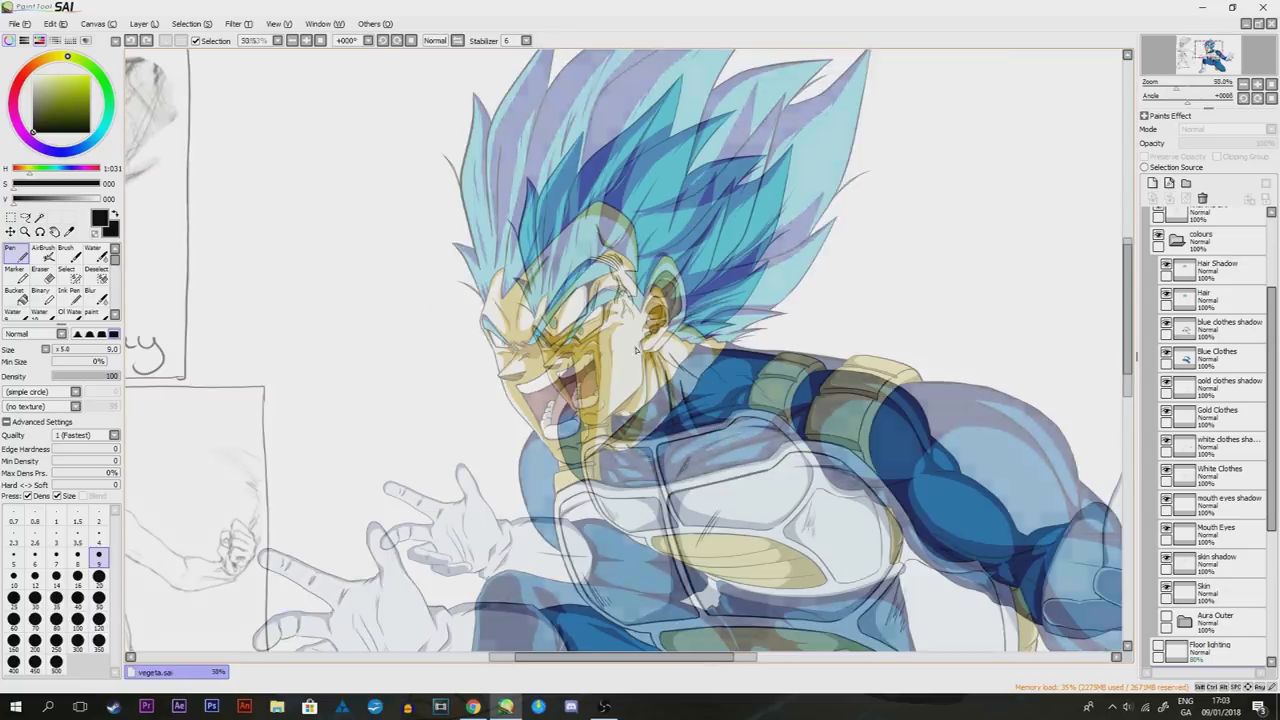
pyautogui.scroll(5, 616, 358)
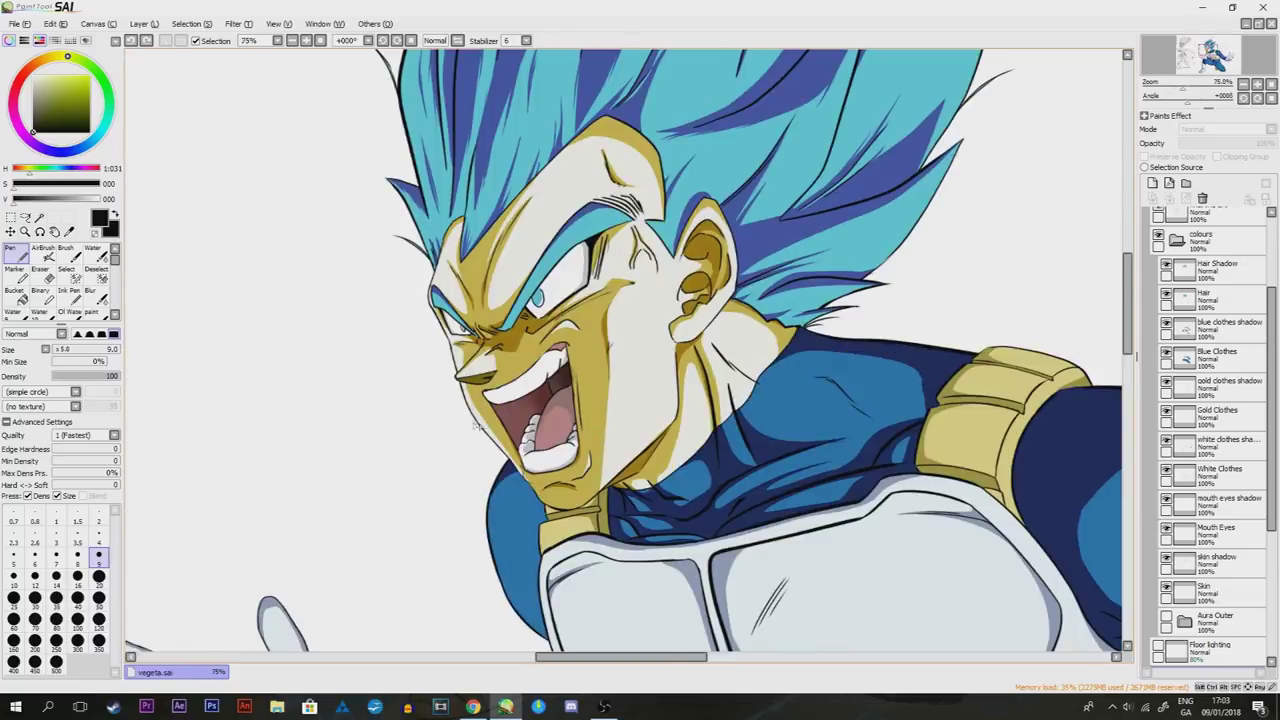
pyautogui.scroll(-3, 594, 377)
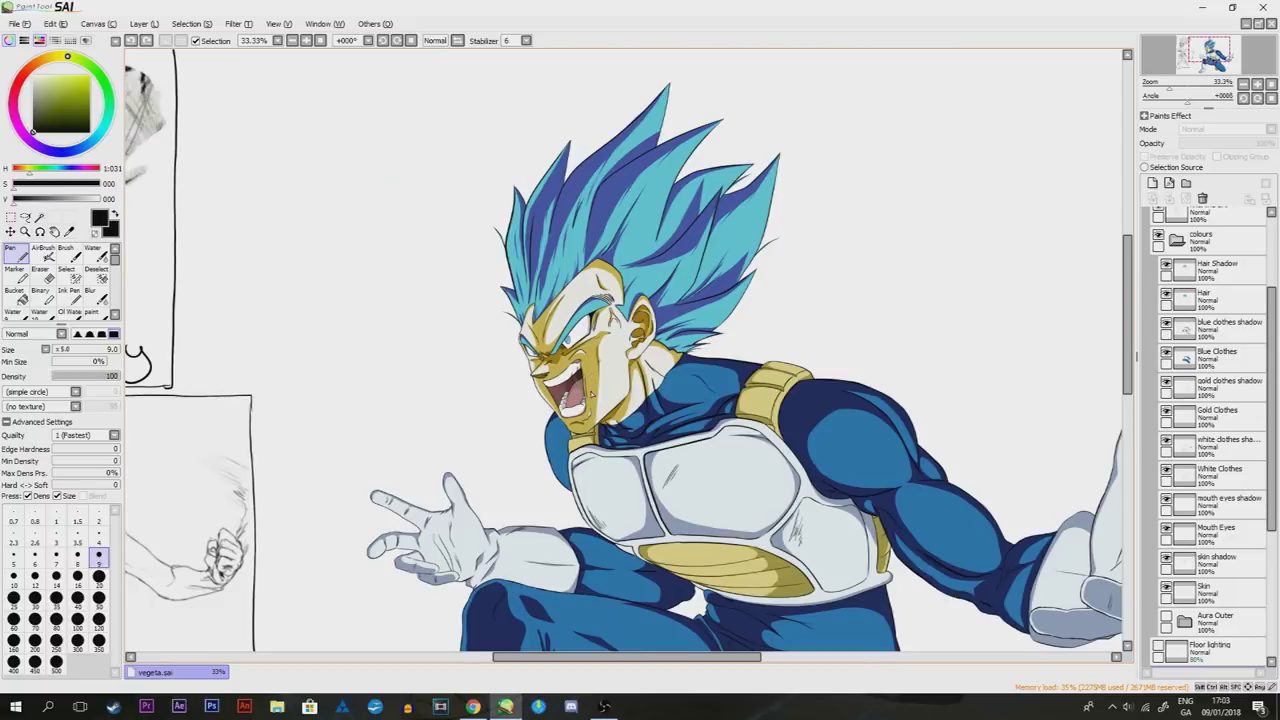
pyautogui.scroll(-2, 594, 392)
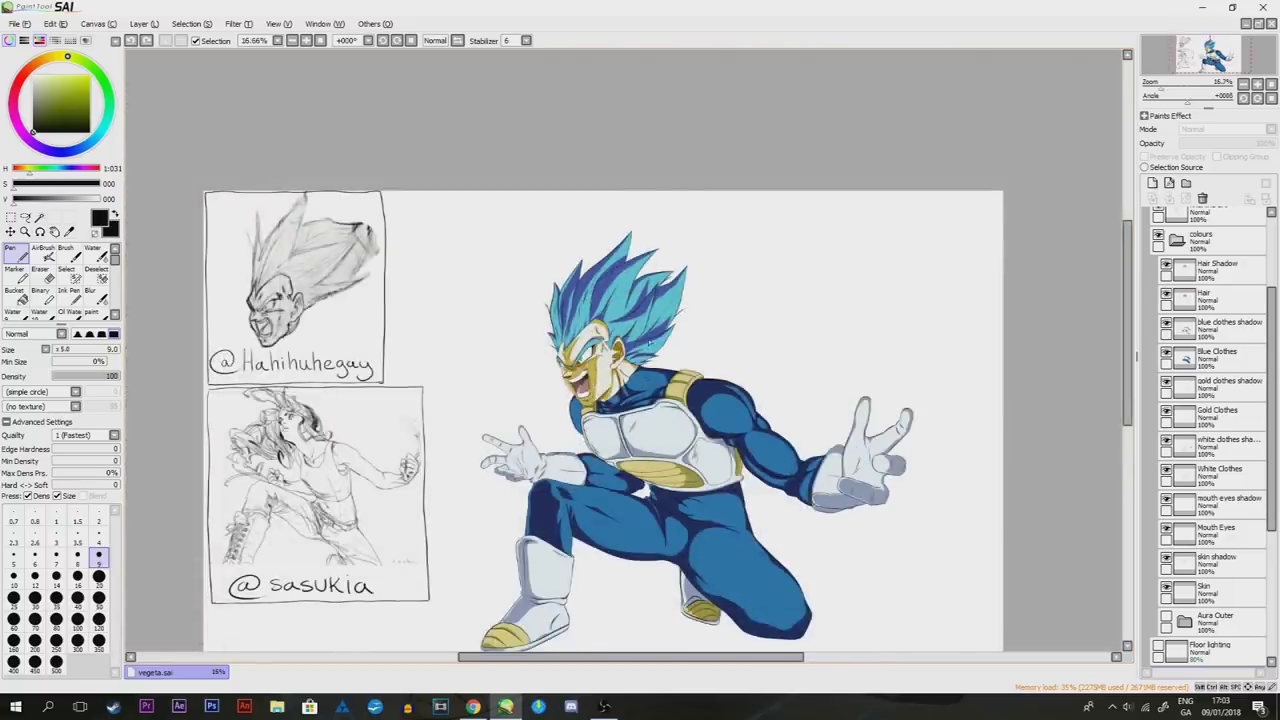
pyautogui.scroll(-1, 653, 327)
pyautogui.scroll(2, 594, 556)
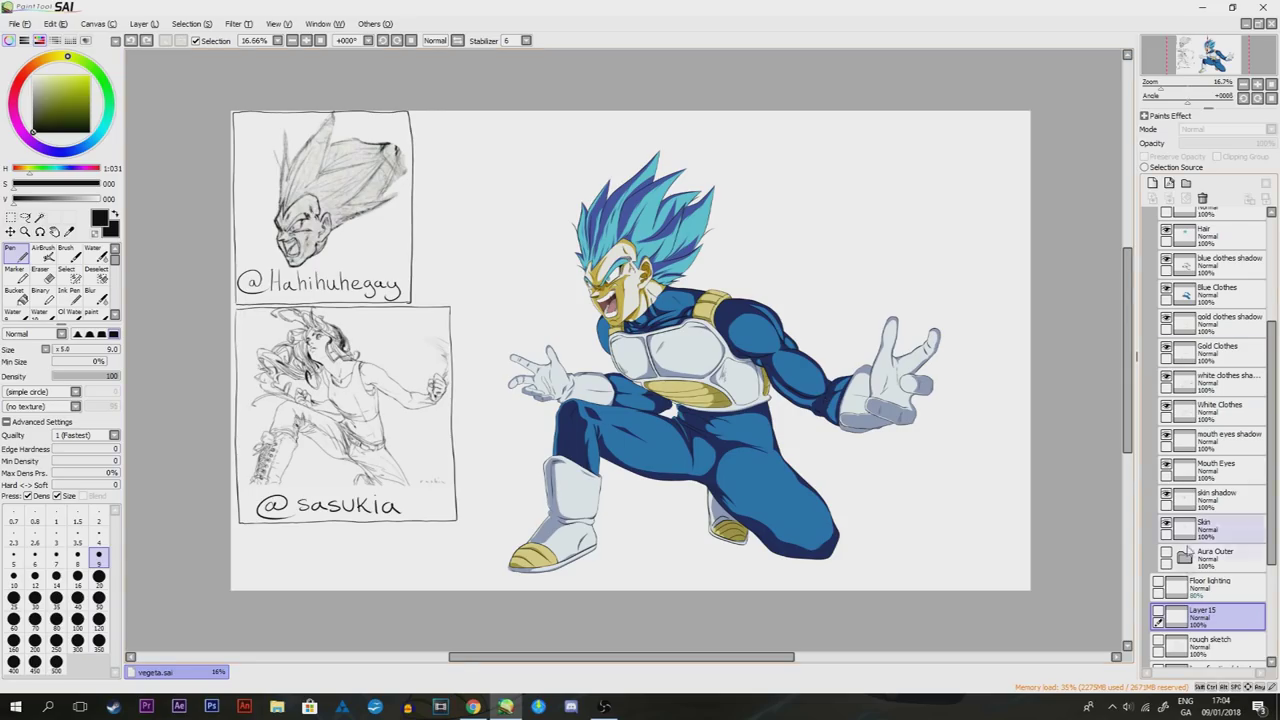
# Collapse the colours folder, then show the effects folder and examine the hand glows and lightning
pyautogui.scroll(3, 1203, 598)
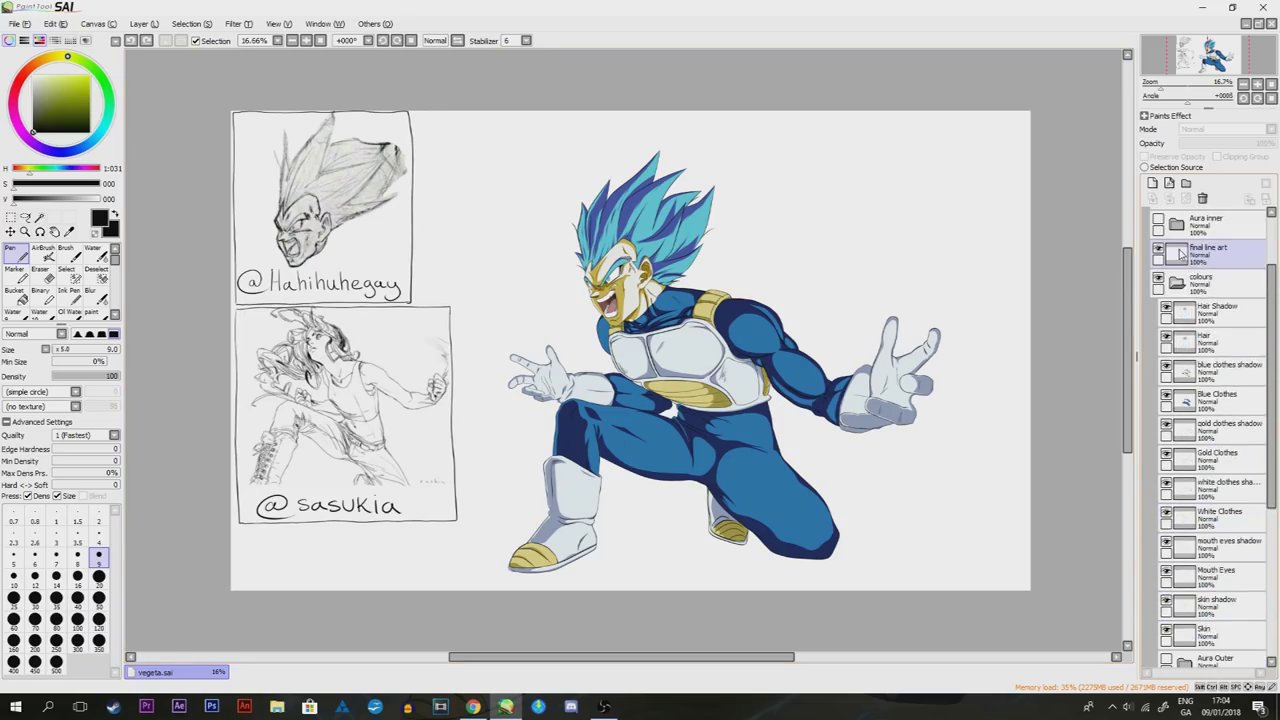
pyautogui.click(1179, 287)
pyautogui.scroll(3, 1182, 290)
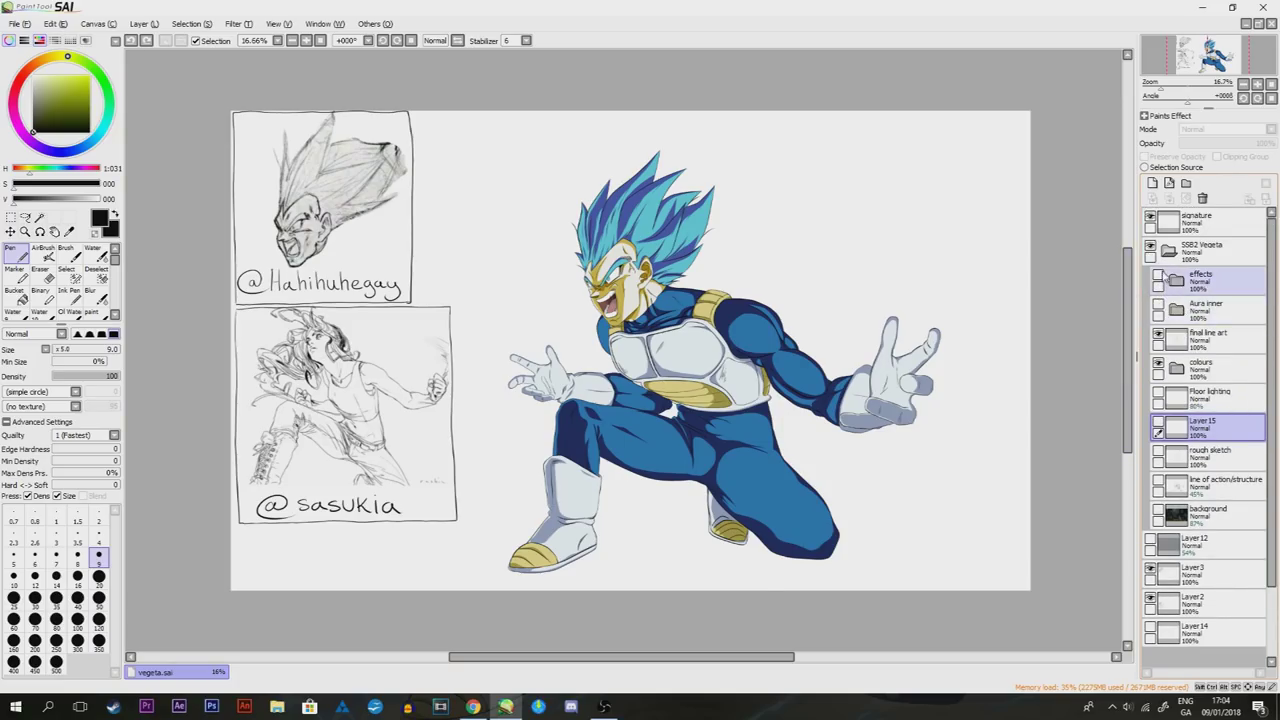
pyautogui.click(1158, 278)
pyautogui.scroll(-1, 825, 315)
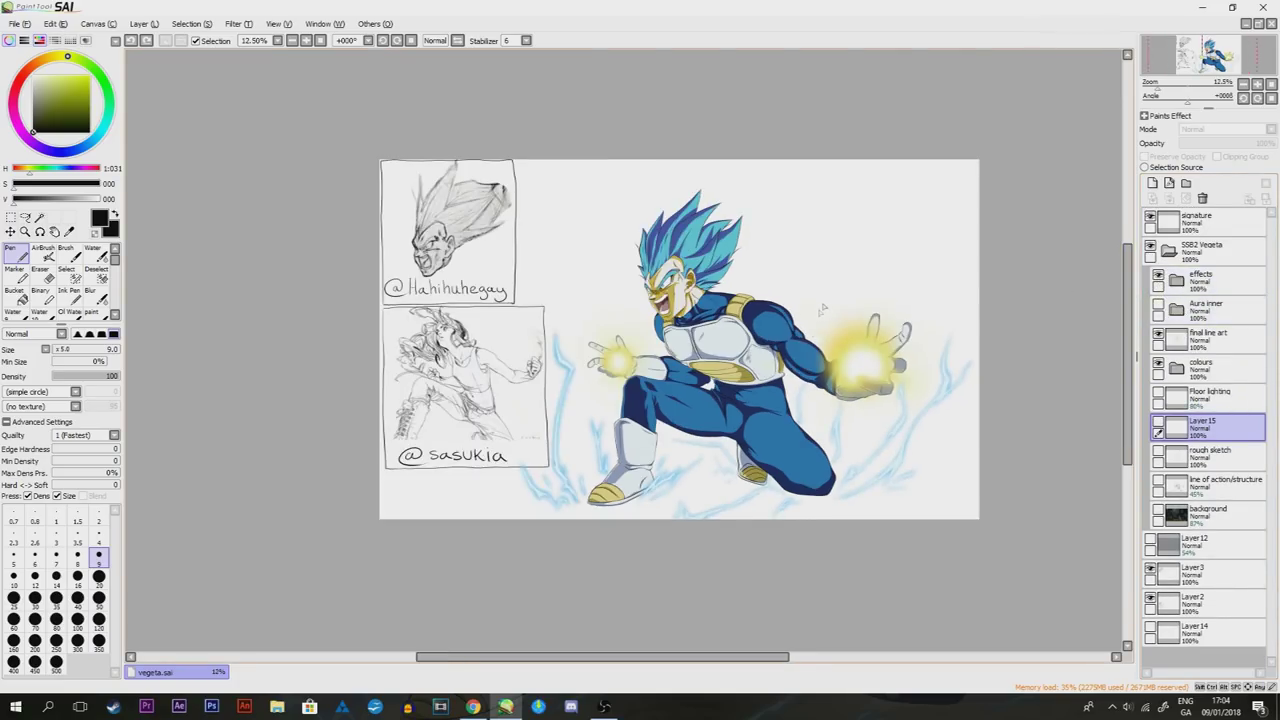
pyautogui.scroll(1, 875, 376)
pyautogui.scroll(1, 875, 376)
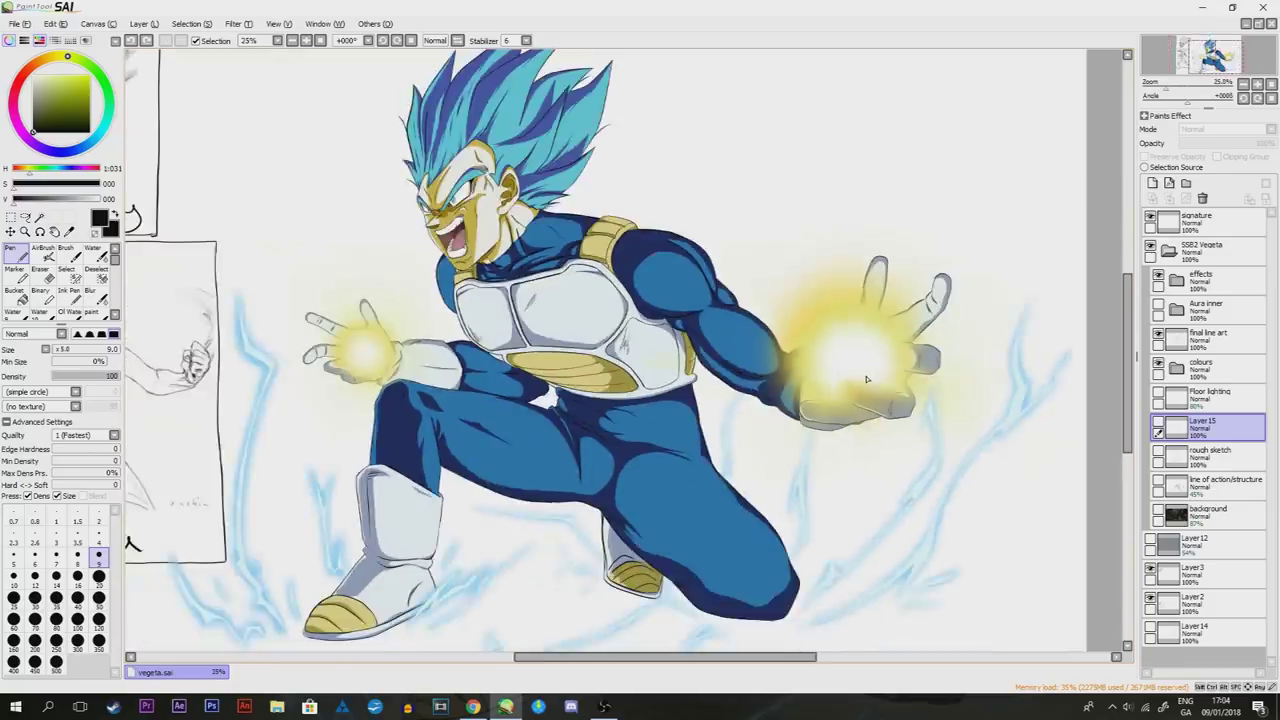
pyautogui.scroll(-1, 867, 379)
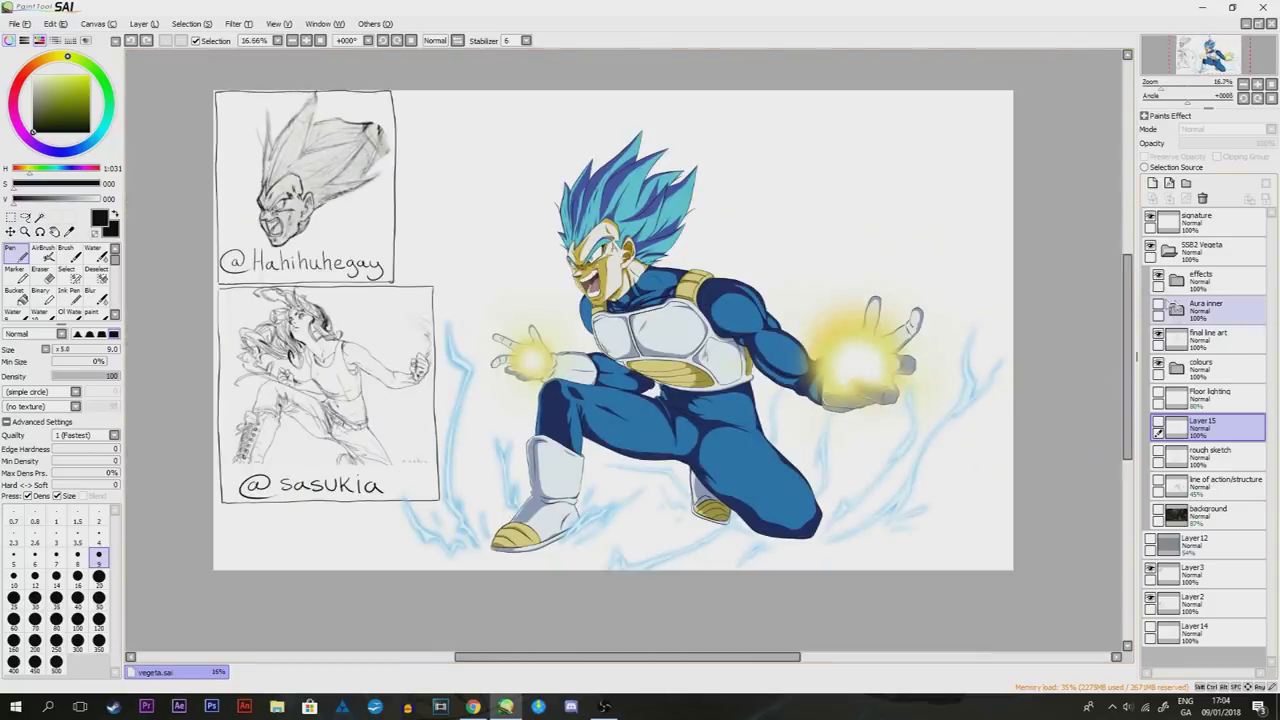
# Show the Aura inner folder and the background layer, and hide the reference sketches on Layer2 and Layer3
pyautogui.click(1158, 306)
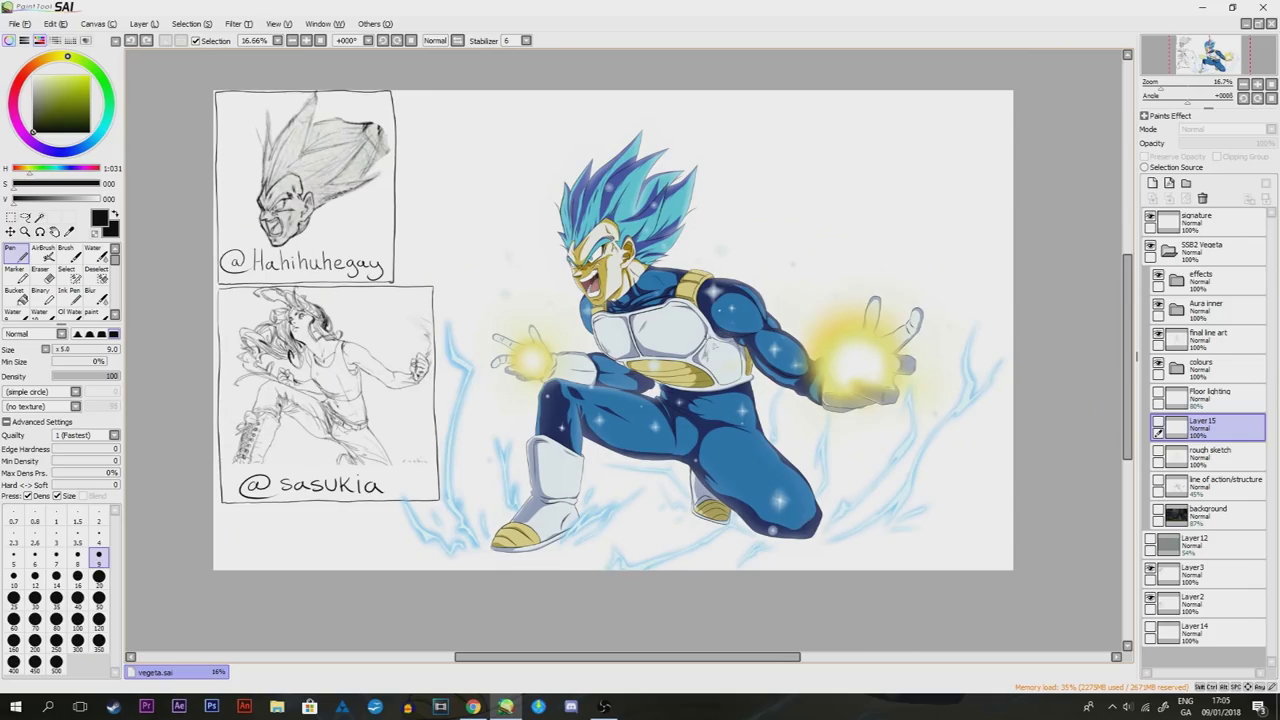
pyautogui.click(1158, 512)
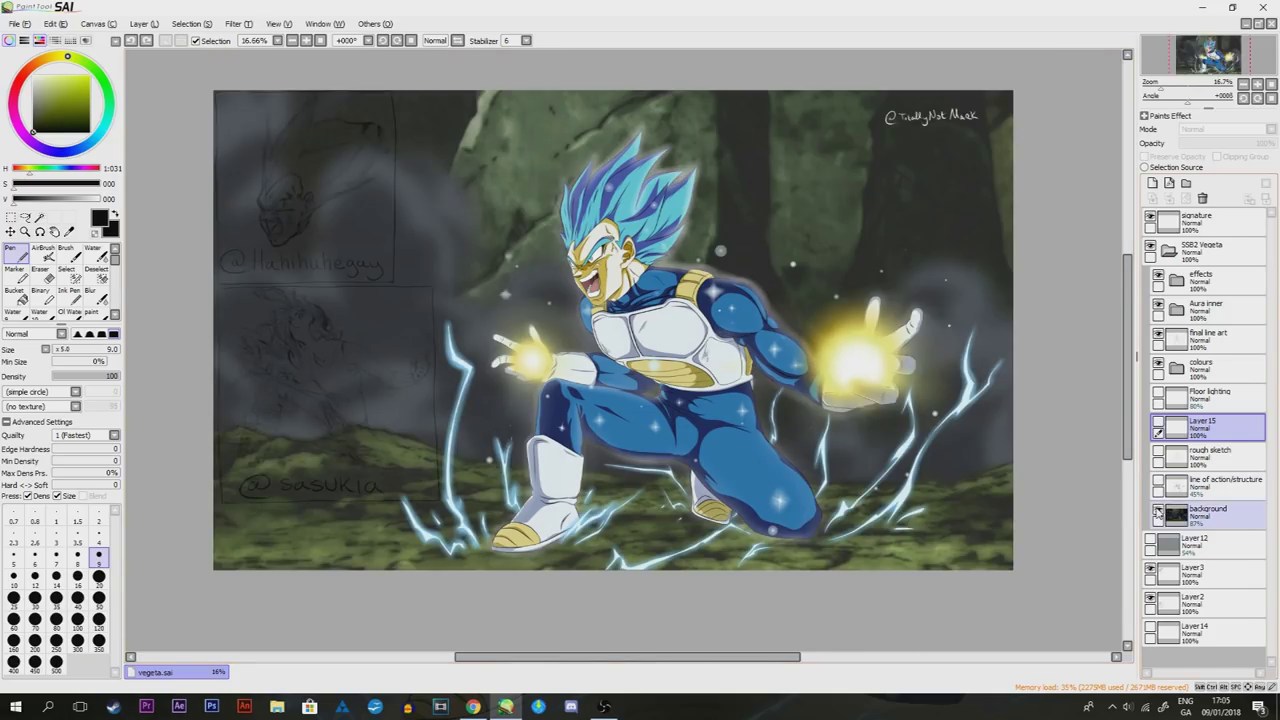
pyautogui.click(1150, 599)
pyautogui.click(1150, 570)
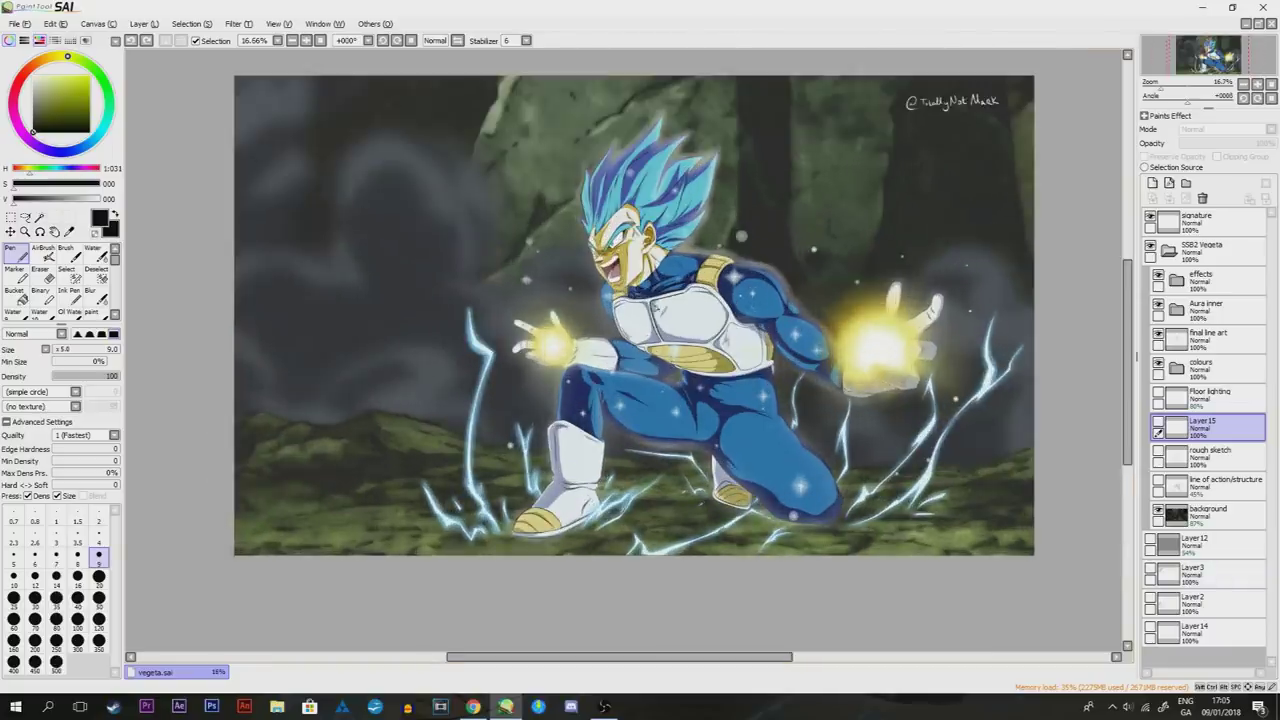
# Examine the complete illustration with its aura, energy effects and forest background, both up close and as a whole
pyautogui.hotkey('ctrl', '+')
pyautogui.hotkey('ctrl', '-')
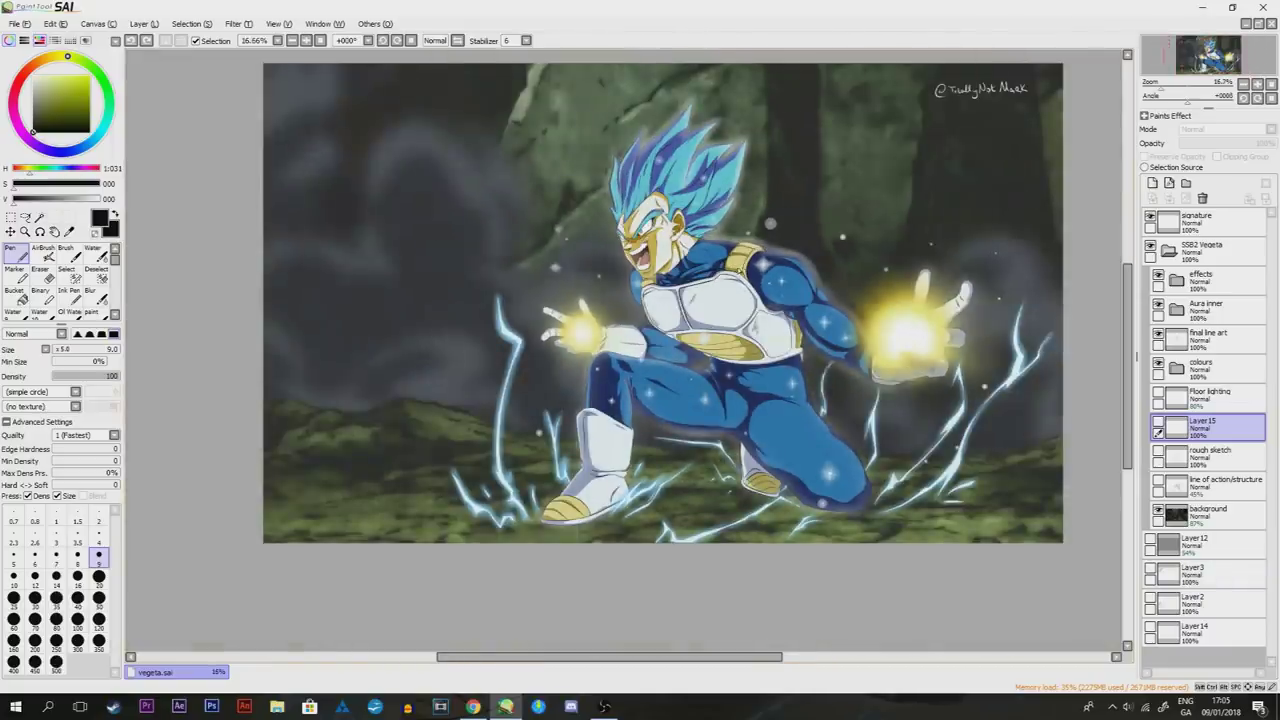
pyautogui.hotkey('ctrl', '+')
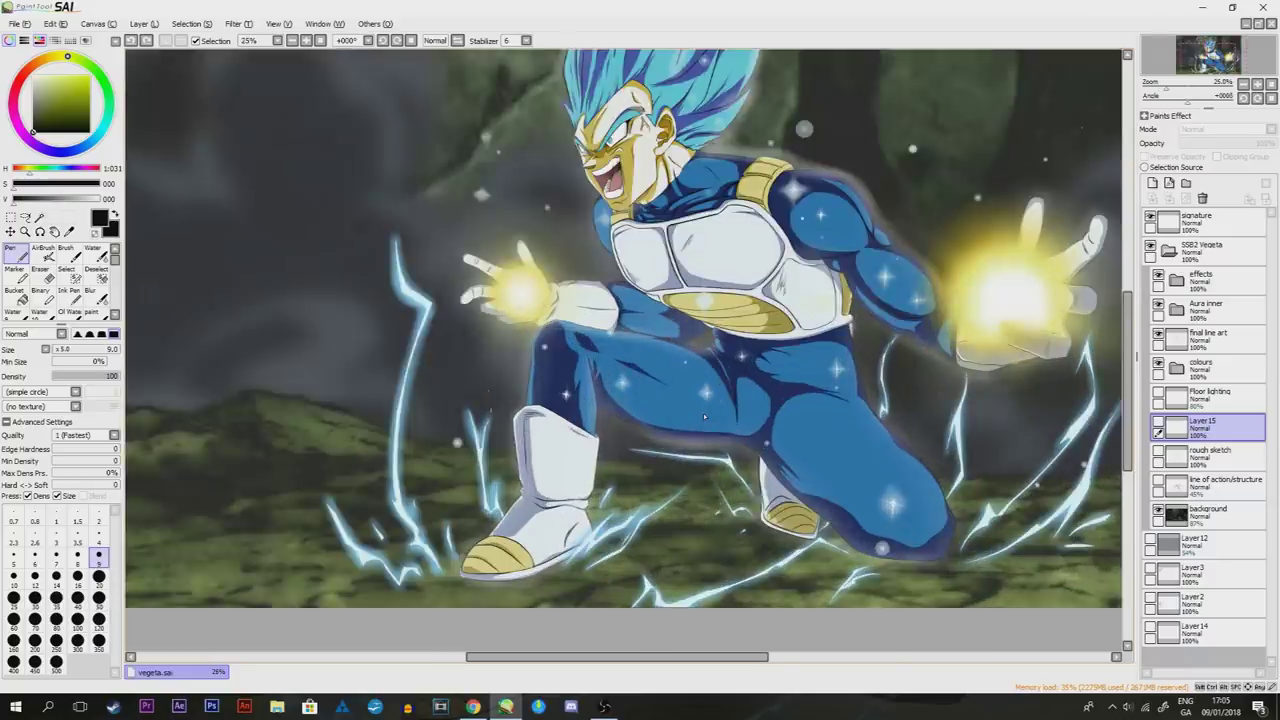
pyautogui.hotkey('ctrl', '-')
pyautogui.hotkey('ctrl', '+')
pyautogui.hotkey('ctrl', '-')
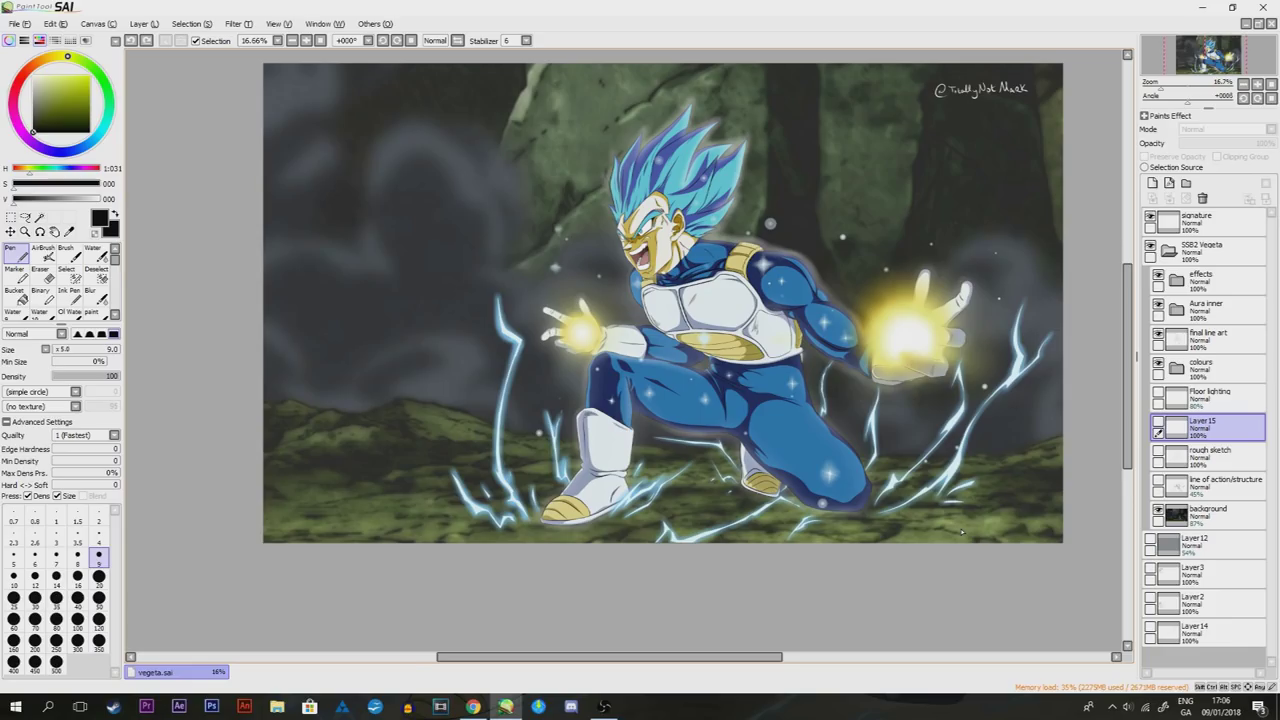
pyautogui.scroll(2, 787, 430)
pyautogui.scroll(-1, 962, 532)
pyautogui.scroll(1, 774, 438)
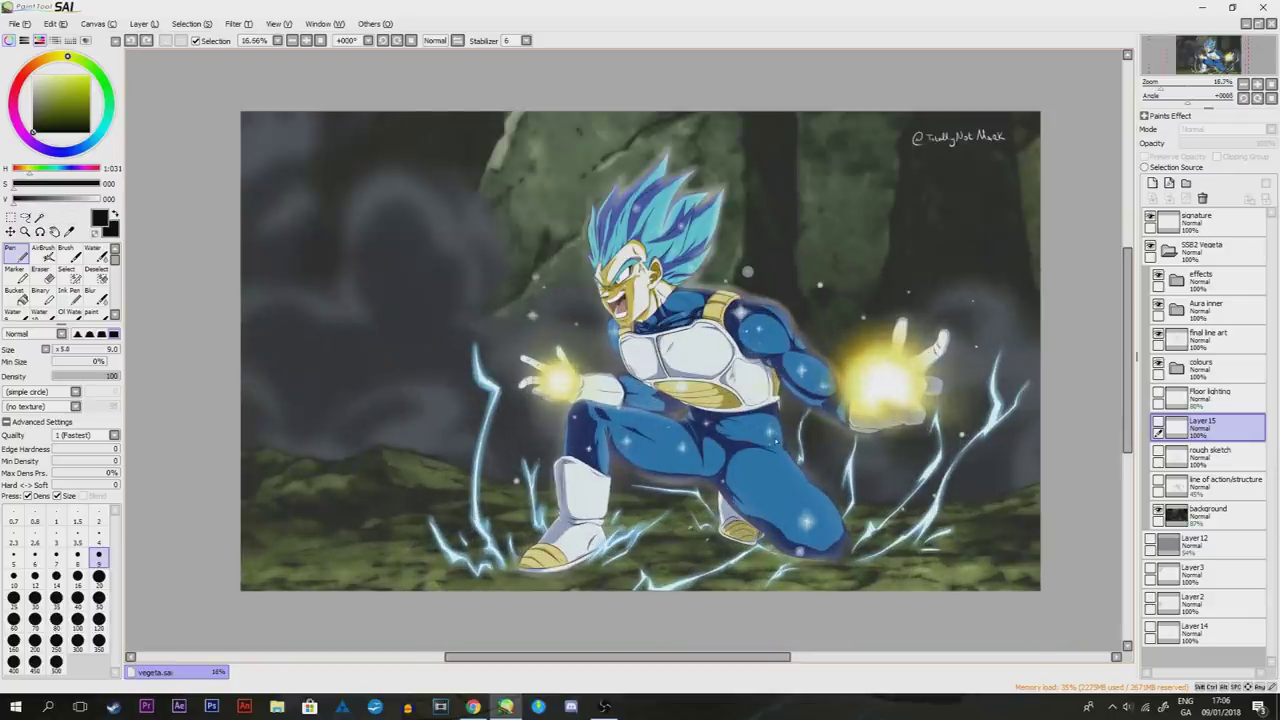